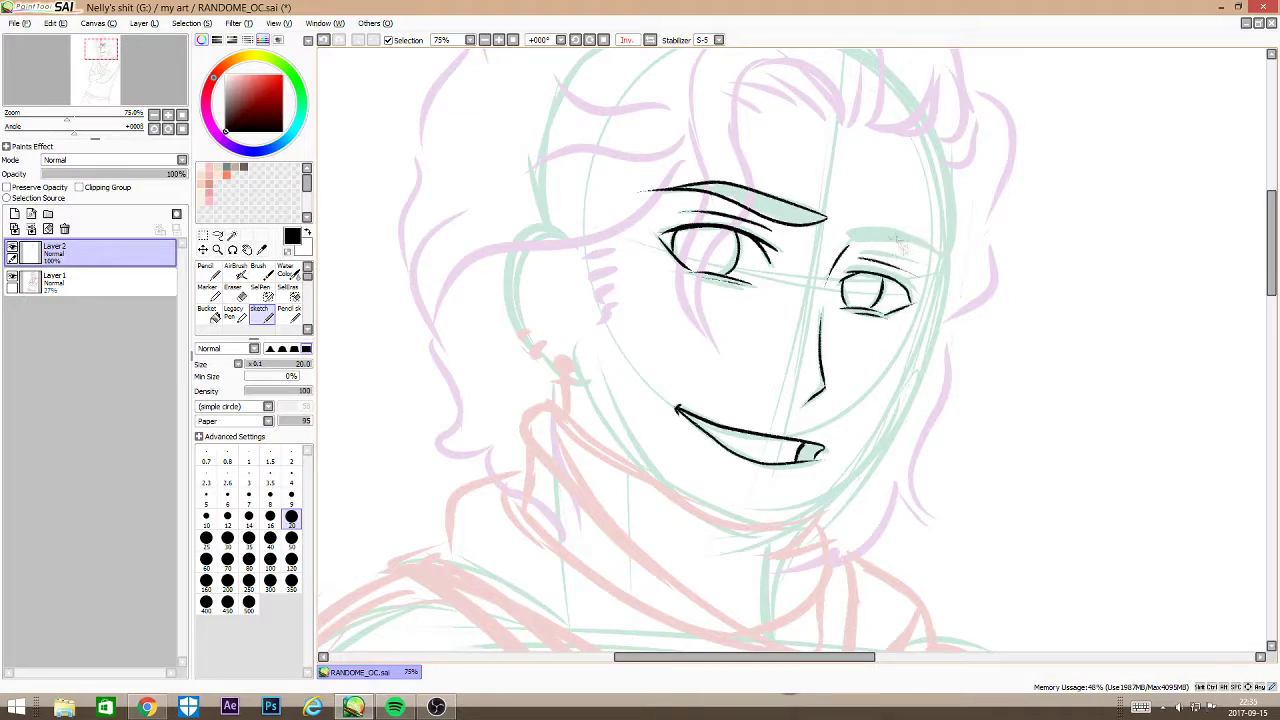
Step: Redraw the second eyebrow's outline over the sketch and mirror the canvas view horizontally
key(ctrl+z)
drag(849, 233, 941, 263)
key(h)
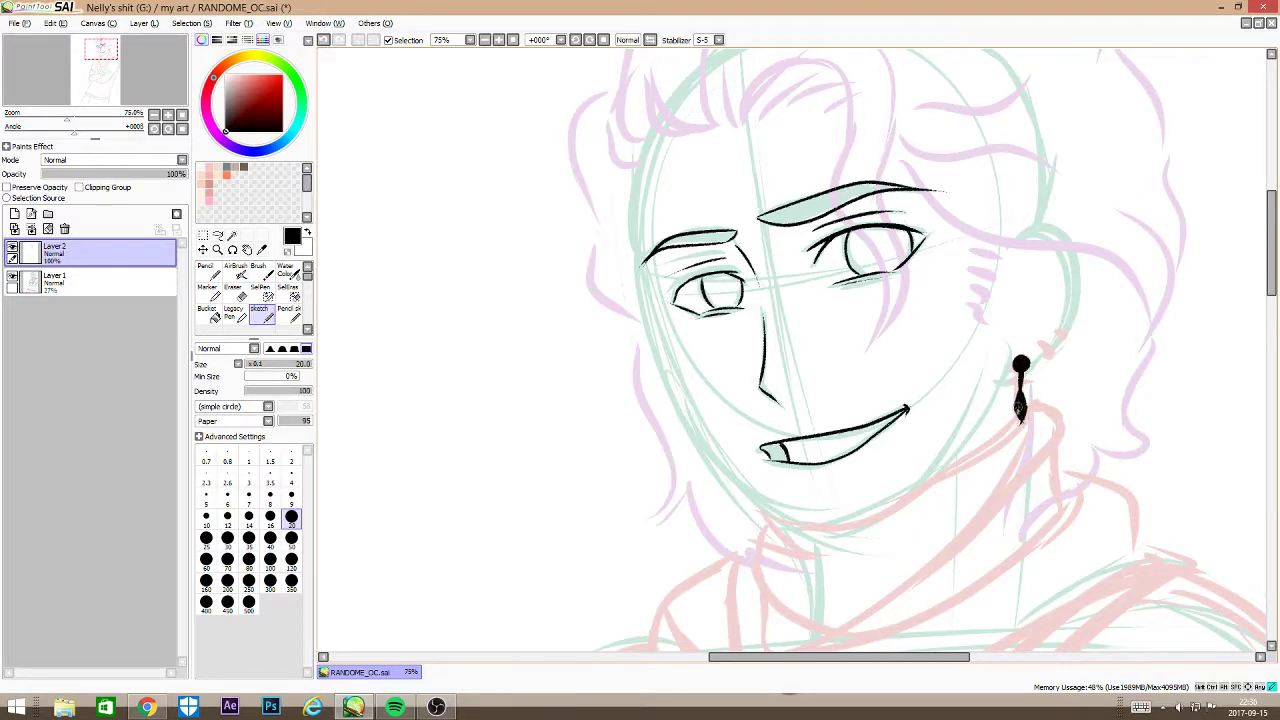
Step: Ink the ear's outer edge and the far face contour from the forehead down towards the chin
key(e)
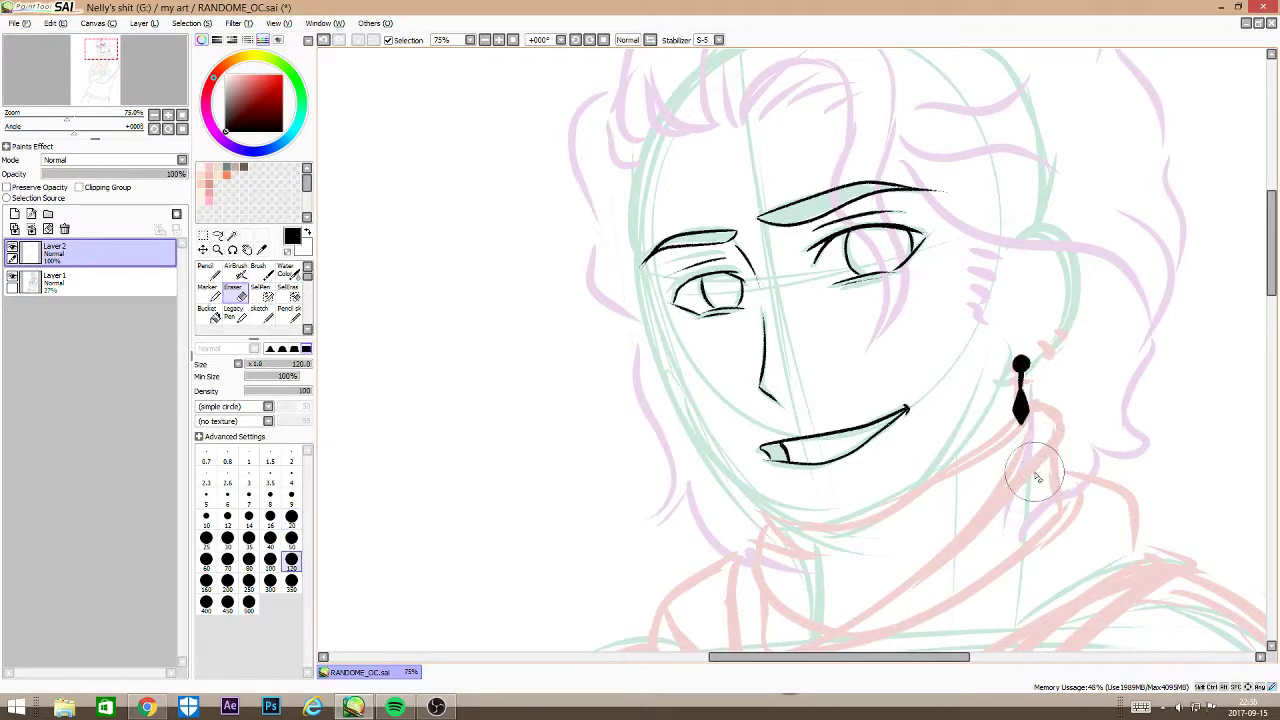
key(e)
mouse_move(1042, 342)
mouse_down()
mouse_move(1049, 356)
mouse_move(1072, 257)
mouse_up()
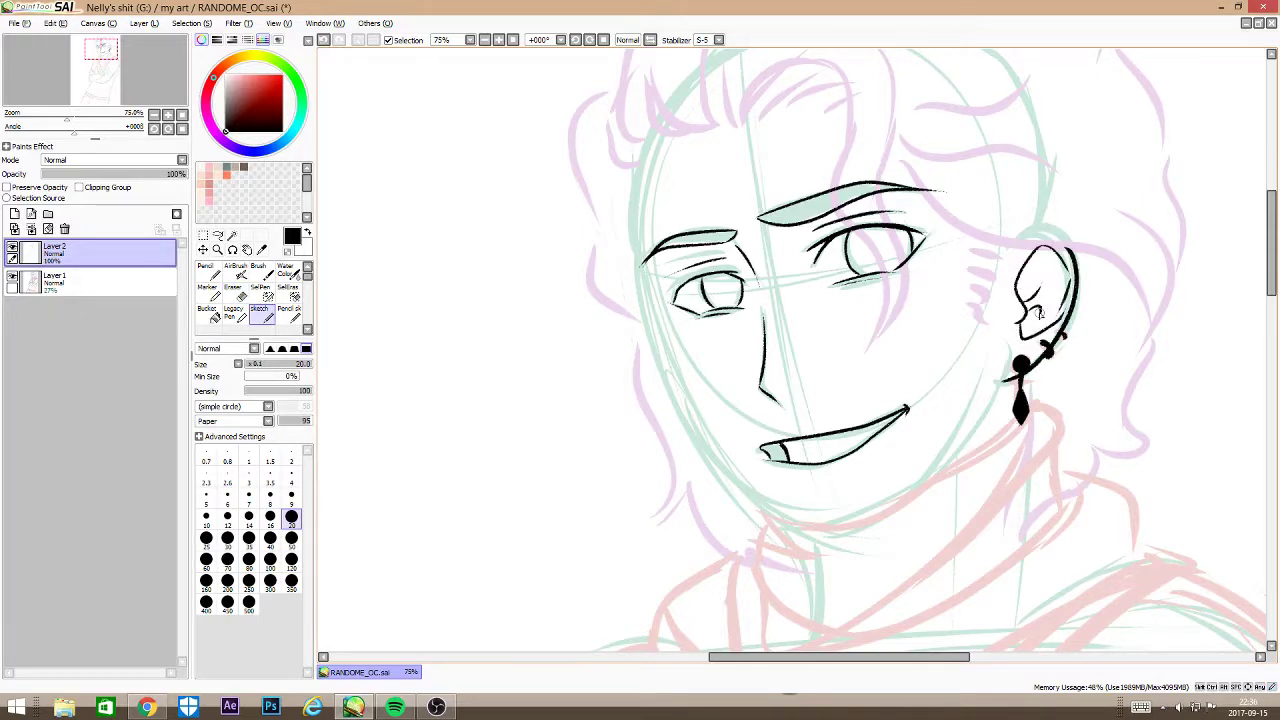
mouse_move(656, 131)
mouse_down()
mouse_move(644, 290)
mouse_move(742, 488)
mouse_up()
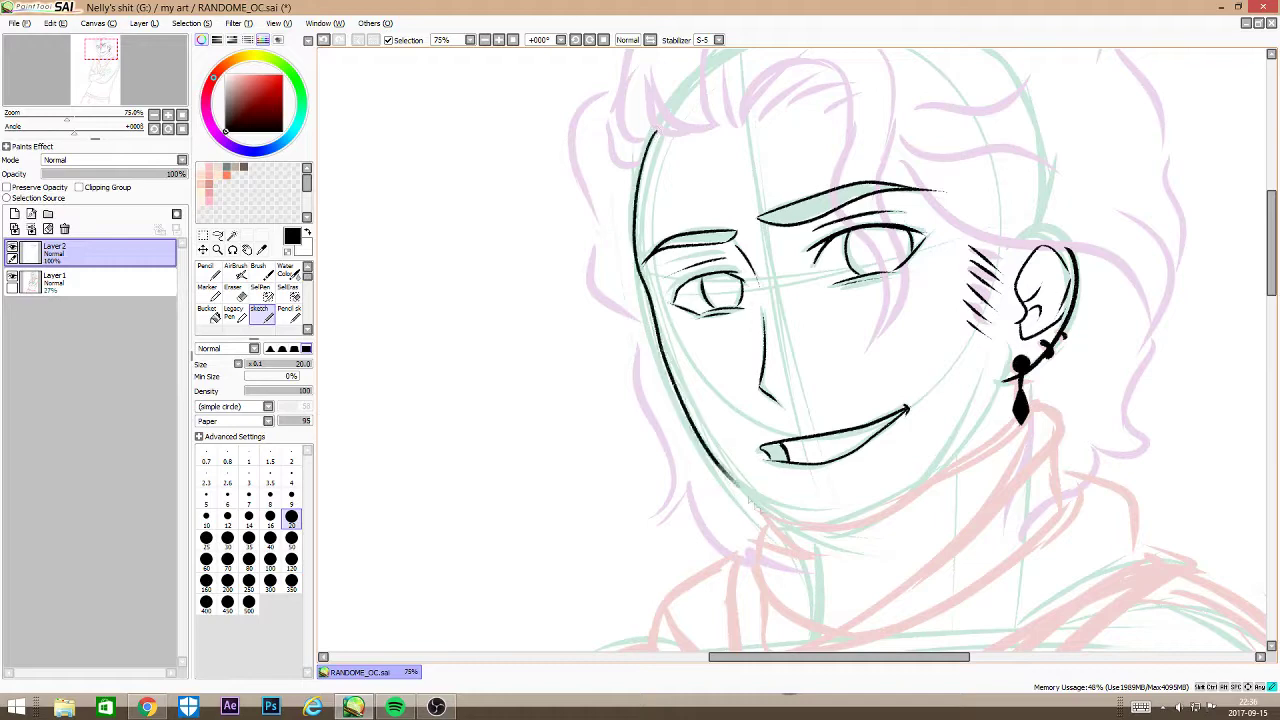
Step: Ink the swept front hair and the curled lock that falls from the forehead across the eye
scroll(935, 476, down, 2)
mouse_move(708, 244)
mouse_down()
mouse_move(739, 265)
mouse_move(780, 158)
mouse_up()
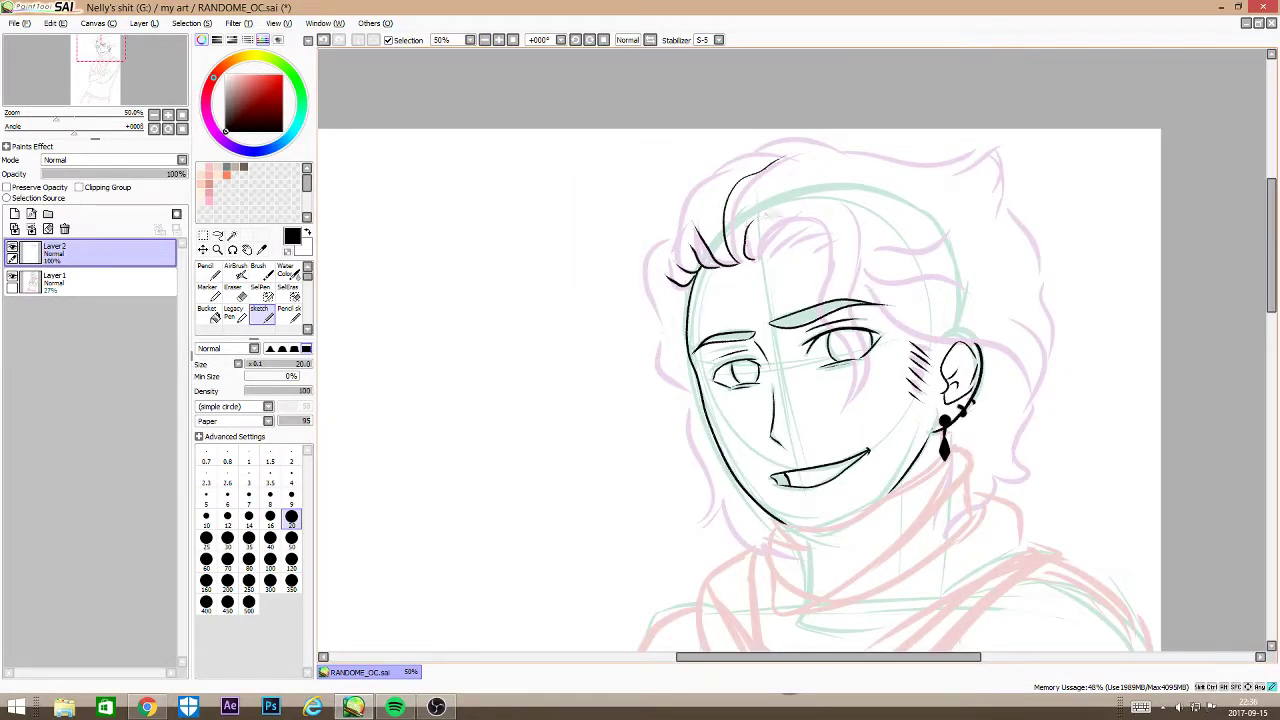
key(ctrl+z)
mouse_move(760, 255)
mouse_down()
mouse_move(832, 268)
mouse_move(845, 405)
mouse_up()
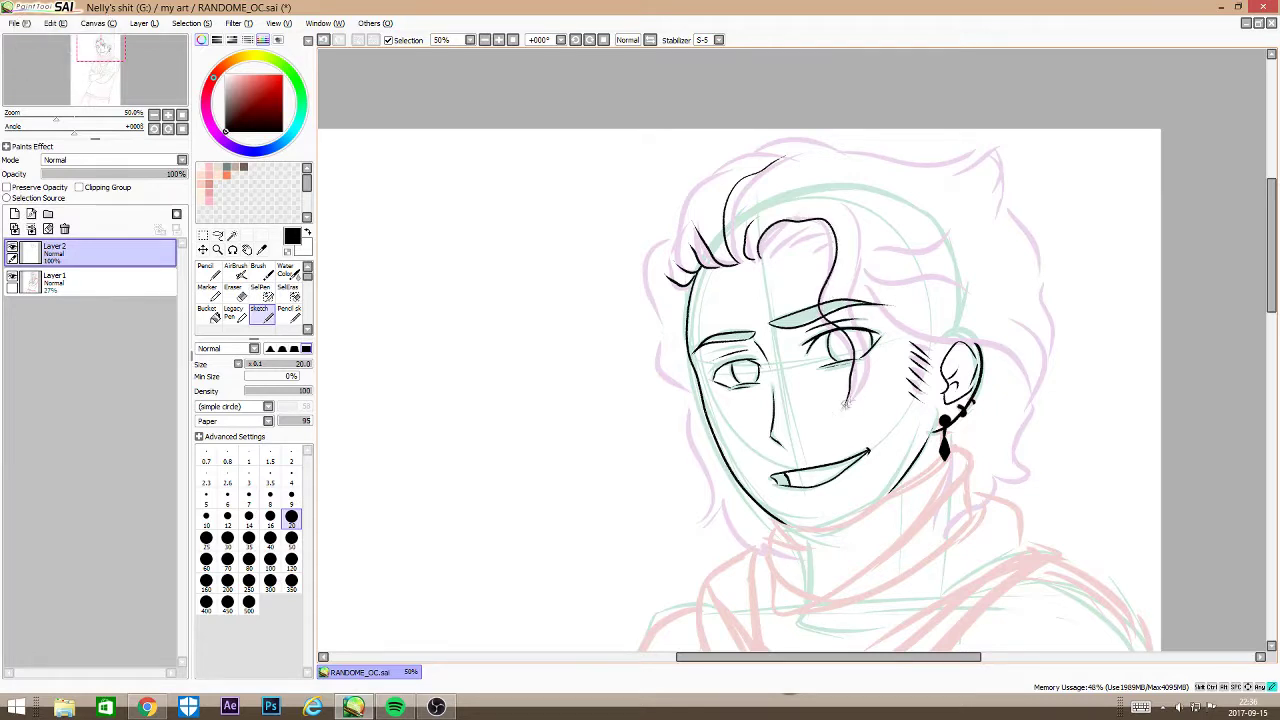
Step: Ink the hair strands sweeping over the ear and the outer contour at the back of the hair
drag(868, 277, 930, 292)
mouse_move(864, 287)
mouse_down()
mouse_move(1006, 390)
mouse_move(1008, 423)
mouse_move(1020, 355)
mouse_move(1006, 394)
mouse_up()
key(ctrl+z)
key(ctrl+z)
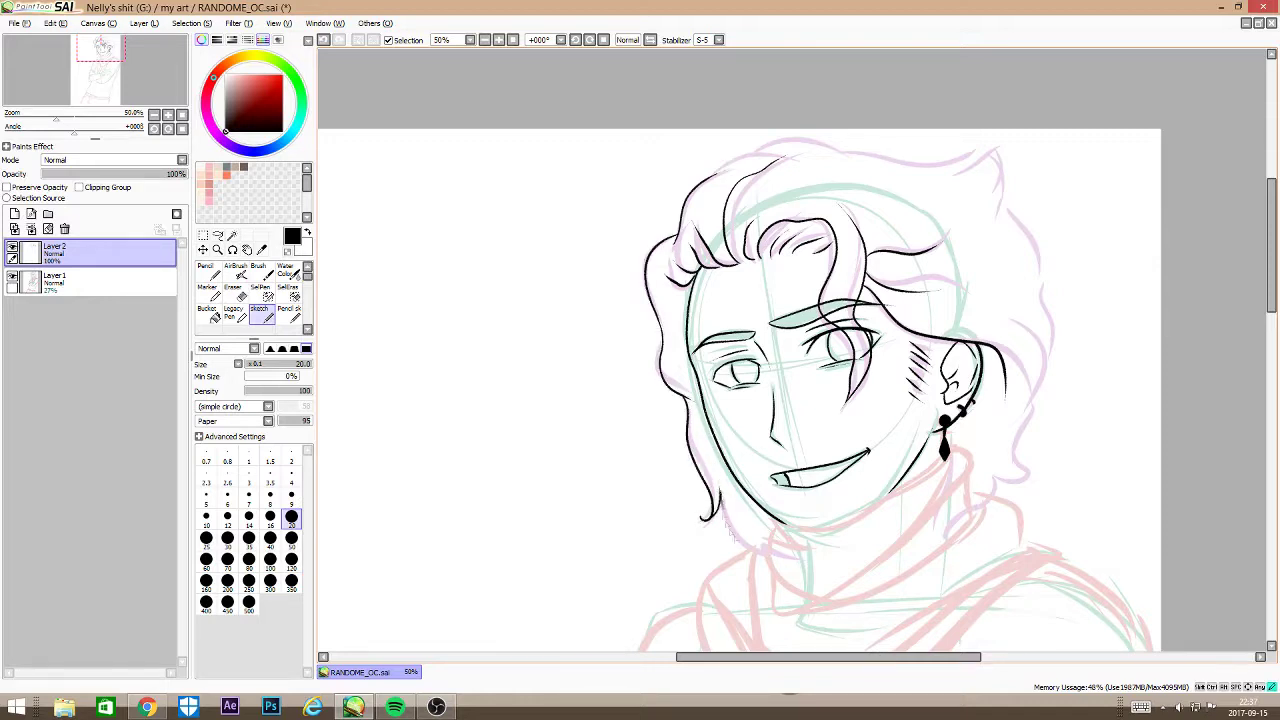
mouse_move(993, 155)
mouse_down()
mouse_move(1050, 316)
mouse_move(993, 486)
mouse_up()
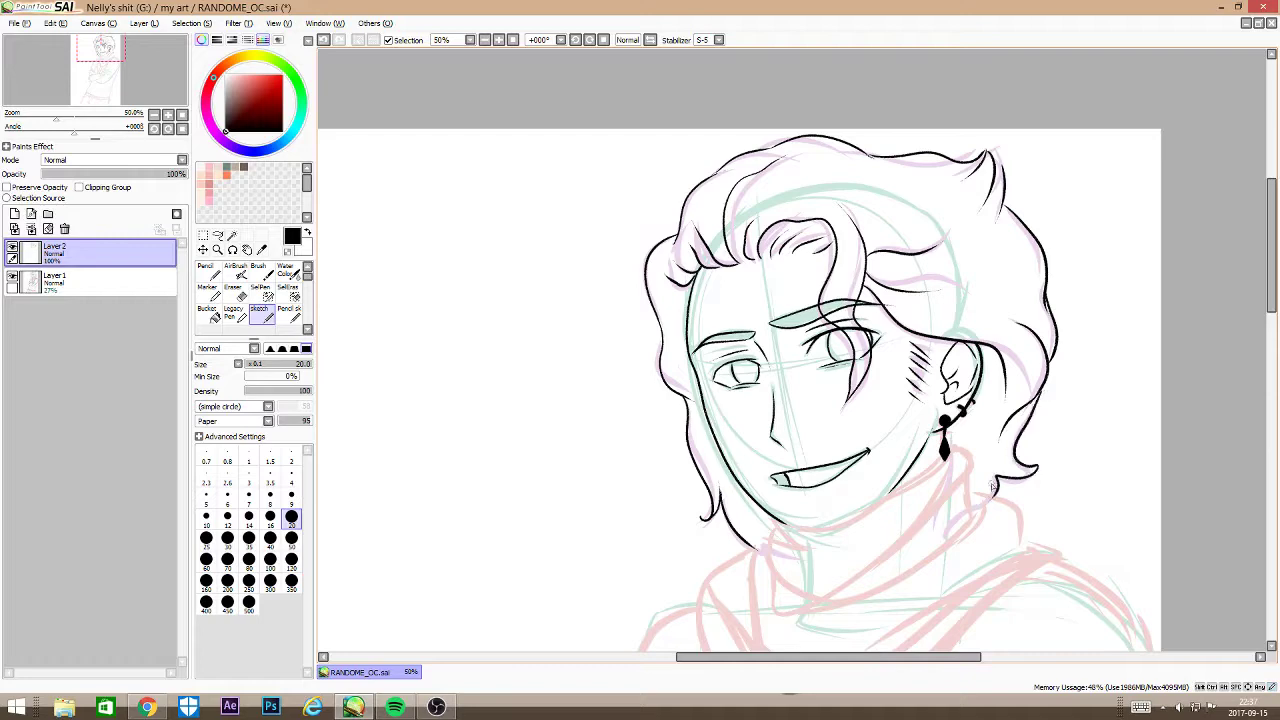
Step: Ink the scarf's wrapped collar around the neck, with its inner edge and side folds
click(499, 40)
click(499, 40)
click(485, 40)
drag(1272, 228, 1272, 273)
mouse_move(780, 352)
mouse_down()
mouse_move(930, 316)
mouse_move(1022, 257)
mouse_move(796, 490)
mouse_up()
mouse_move(1030, 250)
mouse_down()
mouse_move(805, 487)
mouse_move(740, 355)
mouse_up()
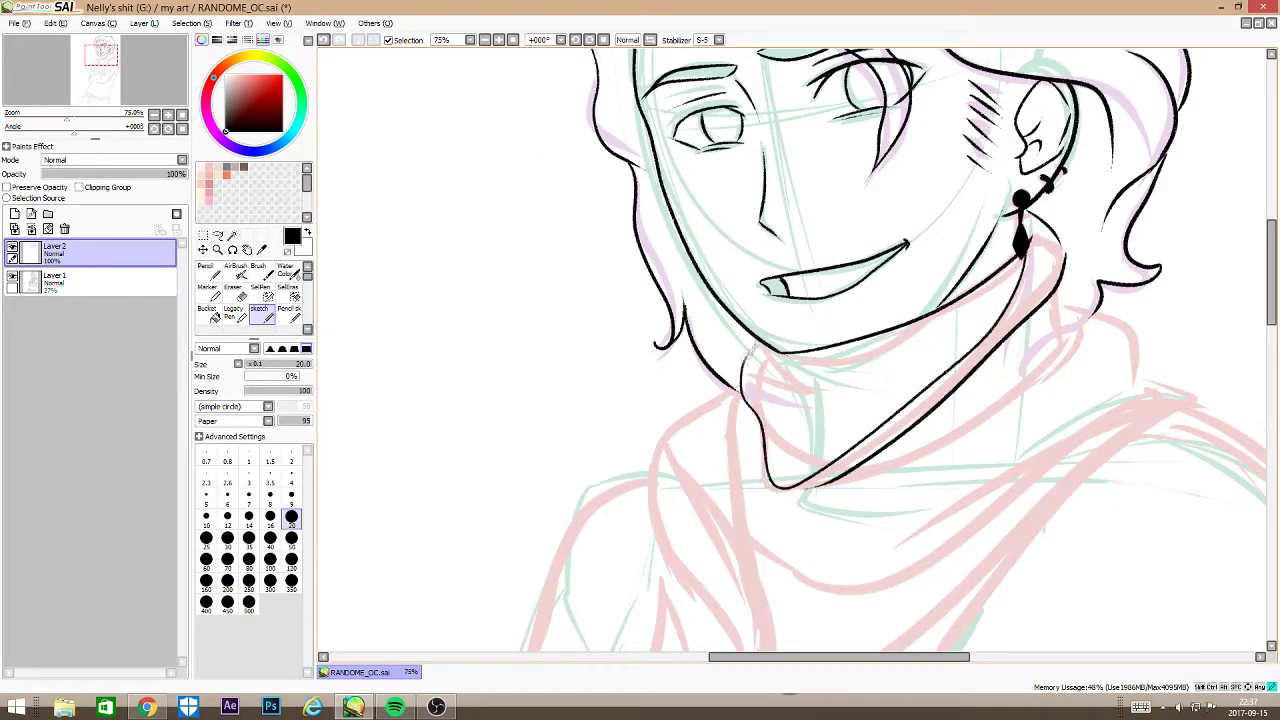
drag(1064, 258, 1095, 315)
mouse_move(1089, 306)
mouse_down()
mouse_move(996, 427)
mouse_move(876, 457)
mouse_up()
drag(1088, 307, 1146, 397)
Step: Ink the scarf's hanging ends and the draped folds running from the shoulder across the chest
drag(1272, 270, 1272, 307)
mouse_move(740, 183)
mouse_down()
mouse_move(694, 648)
mouse_move(718, 565)
mouse_up()
drag(652, 282, 588, 600)
mouse_move(762, 466)
mouse_down()
mouse_move(908, 430)
mouse_move(1212, 196)
mouse_up()
drag(1150, 162, 1210, 200)
drag(1122, 191, 763, 354)
mouse_move(1272, 300)
mouse_down()
mouse_move(1272, 328)
mouse_move(1272, 312)
mouse_up()
drag(1046, 242, 908, 440)
Step: Ink the back of the raised hand and its upper fingers over the green sketch
drag(1272, 300, 1272, 333)
mouse_move(810, 400)
mouse_down()
mouse_move(855, 247)
mouse_move(868, 259)
mouse_move(971, 236)
mouse_move(1053, 271)
mouse_up()
drag(955, 289, 1054, 288)
mouse_move(857, 311)
mouse_down()
mouse_move(949, 304)
mouse_move(1064, 372)
mouse_up()
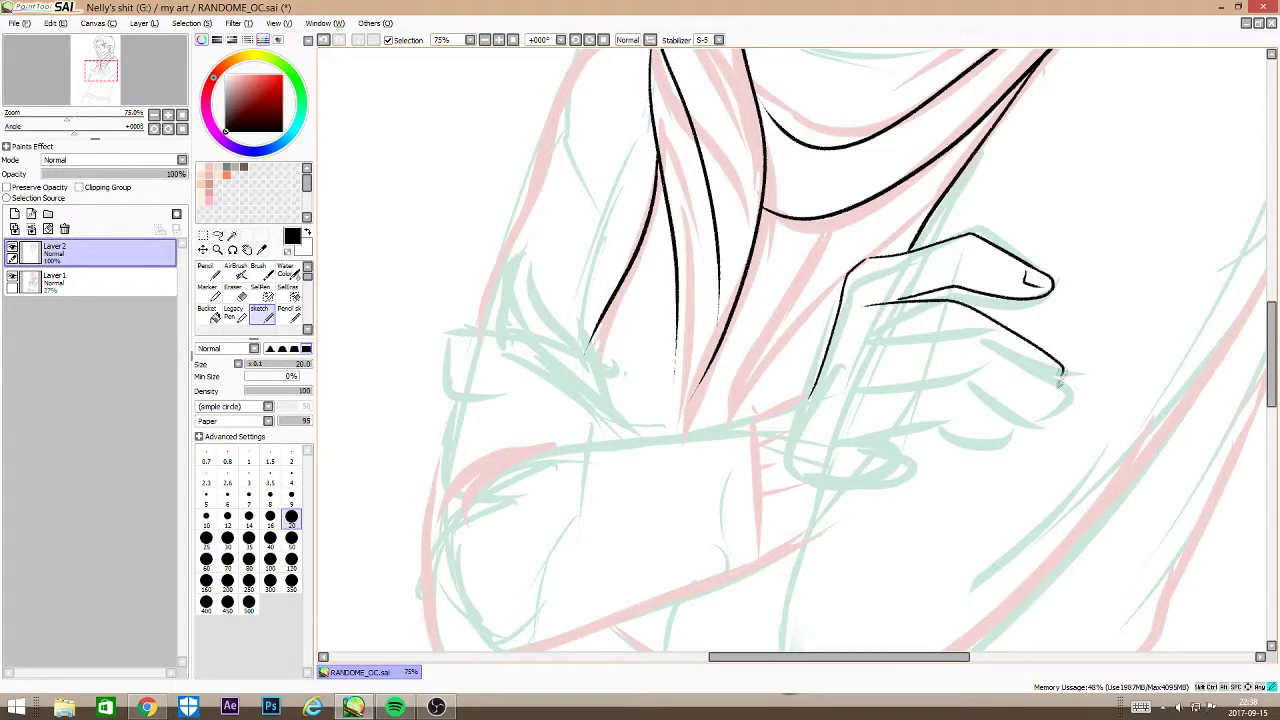
drag(952, 358, 857, 384)
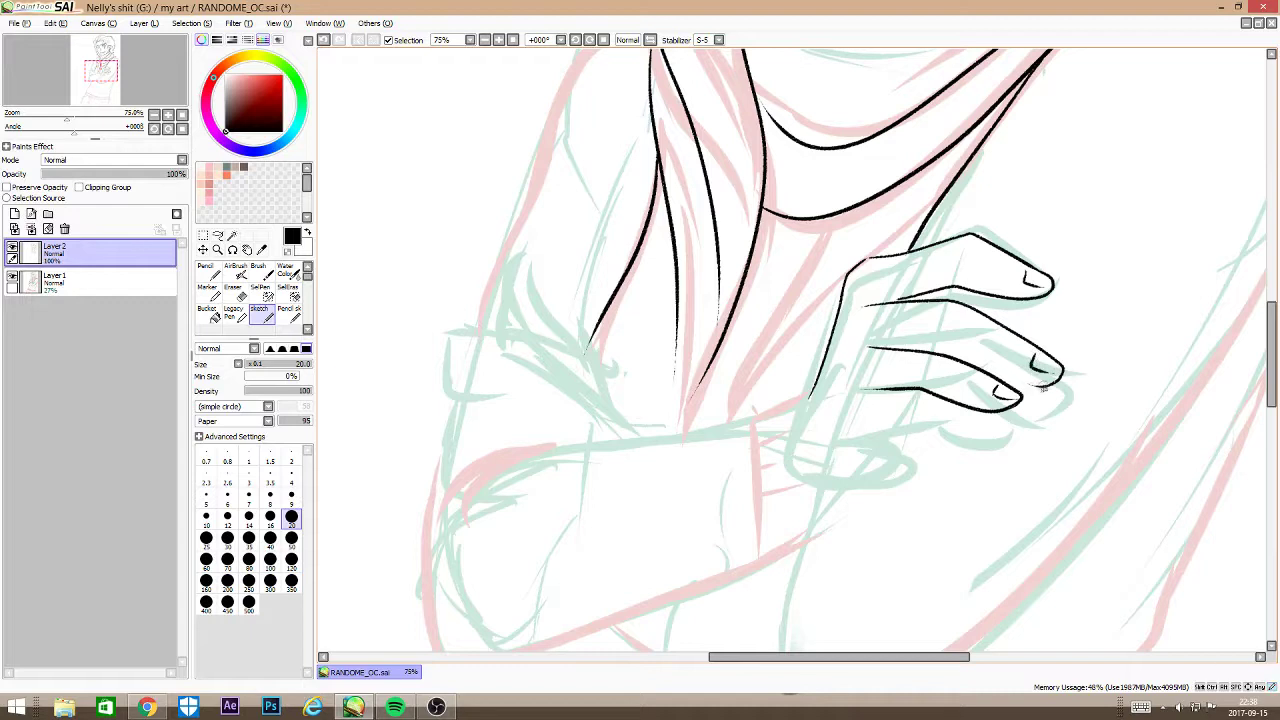
Step: Undo the last finger strokes and redraw the raised hand's lower fingers
key(ctrl+z)
key(ctrl+z)
drag(1022, 386, 876, 385)
key(ctrl+z)
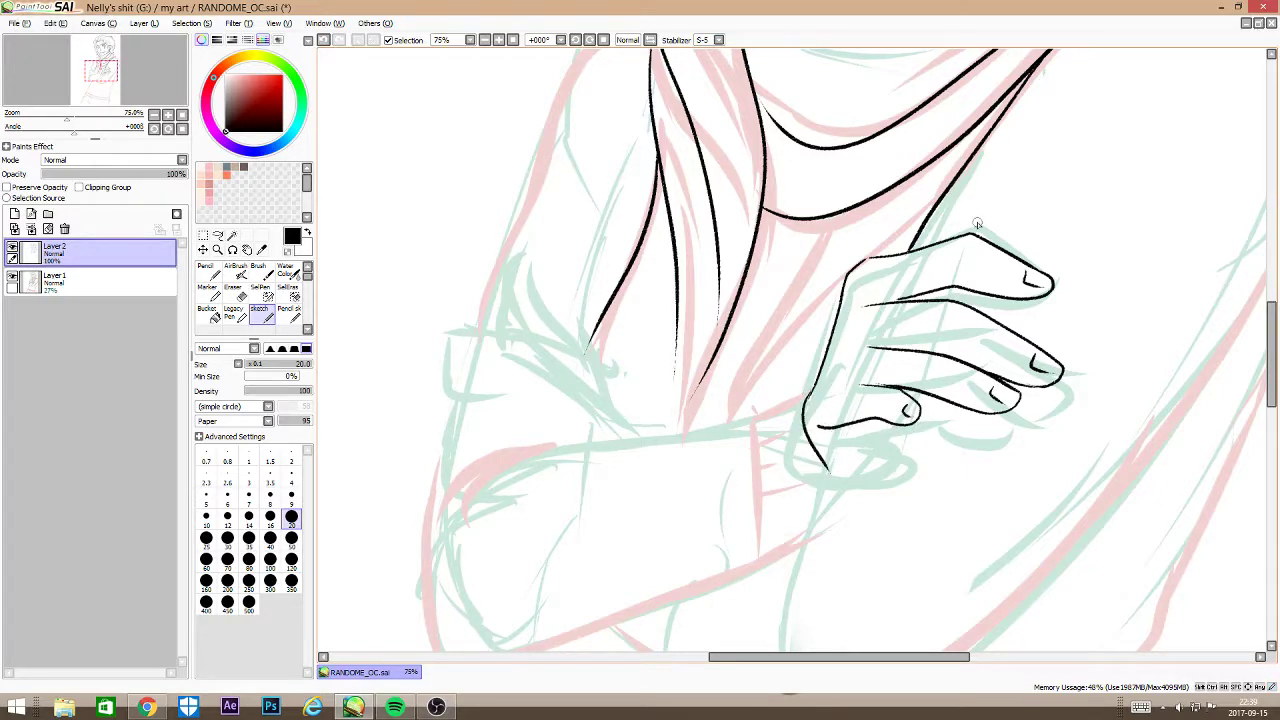
Step: Ink the bent arm's lower curve, the sleeve folds below the wrist and the crossed forearm's upper edge
key(Page_Down)
drag(1069, 365, 670, 522)
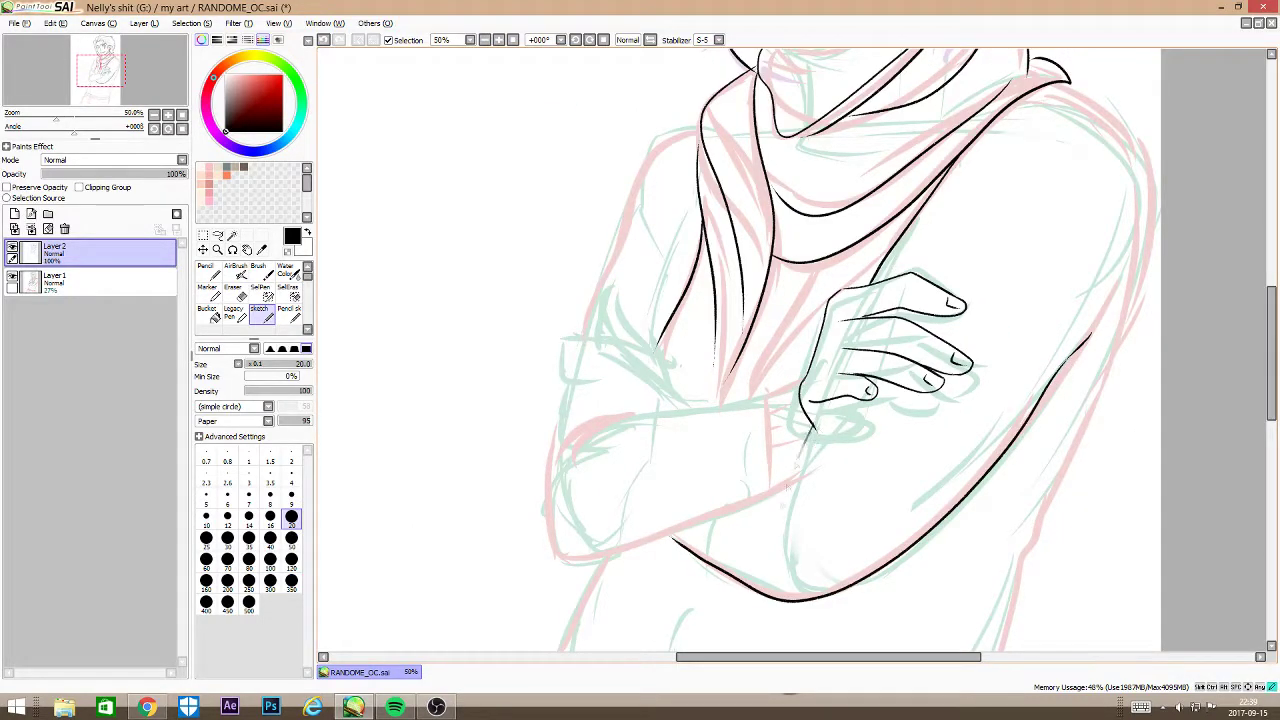
key(ctrl+z)
drag(818, 418, 744, 530)
mouse_move(768, 394)
mouse_down()
mouse_move(605, 424)
mouse_move(558, 458)
mouse_up()
Step: Ink the thumb of the hand tucked behind the crossed forearm, redoing its first stroke
drag(672, 374, 606, 287)
key(ctrl+z)
mouse_move(666, 372)
mouse_down()
mouse_move(611, 290)
mouse_move(633, 325)
mouse_move(600, 318)
mouse_up()
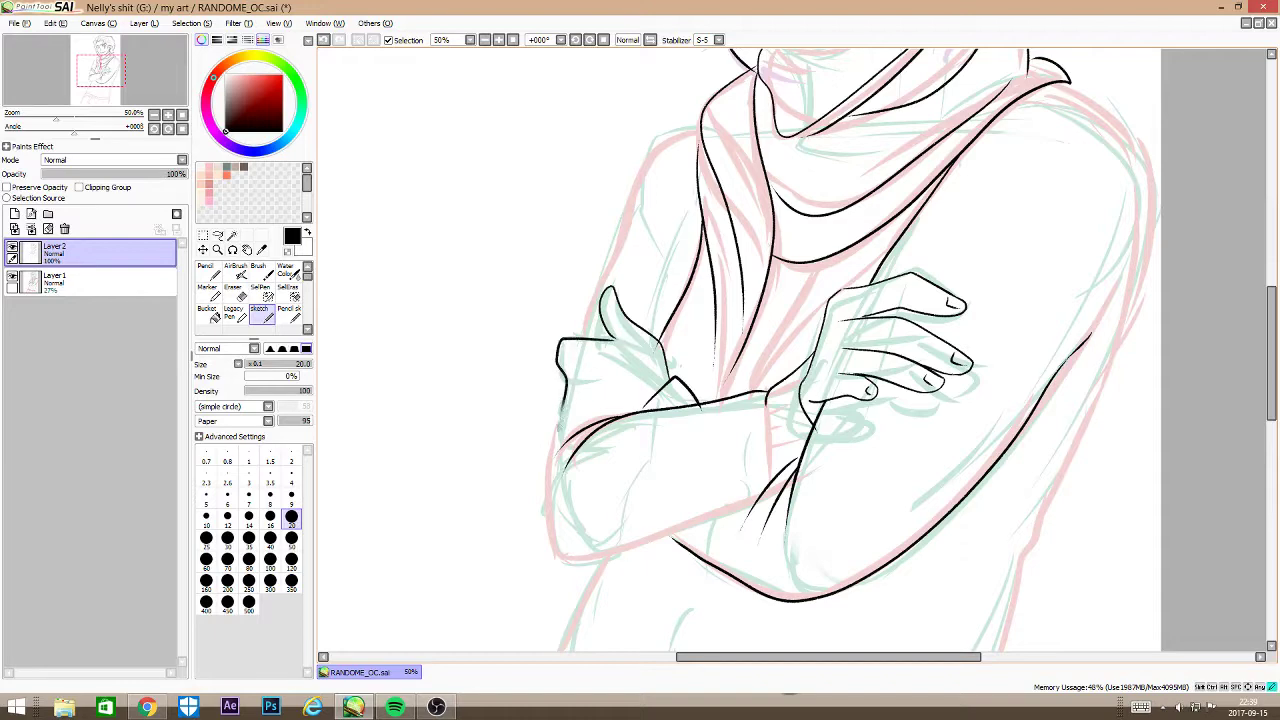
Step: Ink both shoulders and outer sleeves, along with the underside of the crossed forearm
drag(608, 260, 572, 336)
drag(698, 128, 604, 290)
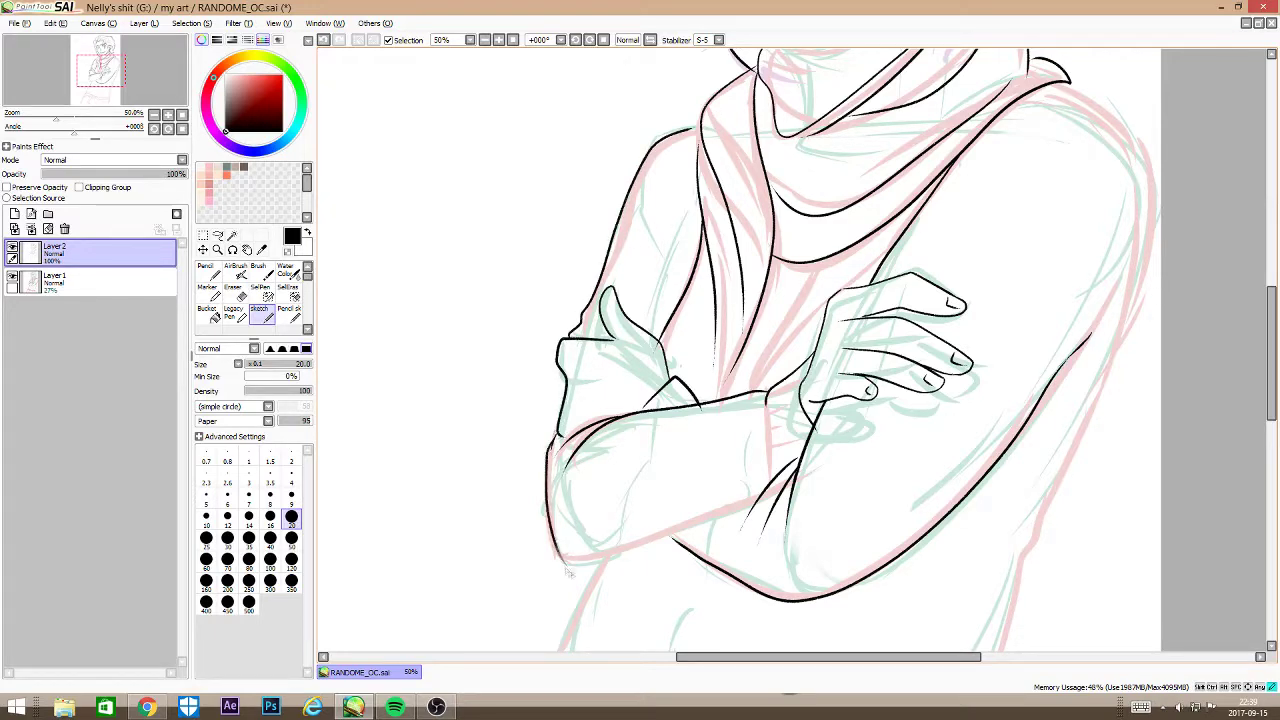
drag(595, 563, 758, 496)
mouse_move(1070, 82)
mouse_down()
mouse_move(1122, 370)
mouse_move(1017, 582)
mouse_up()
Step: Ink both sides of the sweater's torso from below the arms down to the waistband
drag(1272, 353, 1272, 419)
mouse_move(1020, 278)
mouse_down()
mouse_move(960, 553)
mouse_move(946, 557)
mouse_up()
drag(605, 266, 508, 430)
key(ctrl+z)
drag(606, 268, 505, 474)
Step: Ink the upper and lower edges of the sweater's hem band across the hips
scroll(505, 474, down, 3)
drag(500, 320, 905, 462)
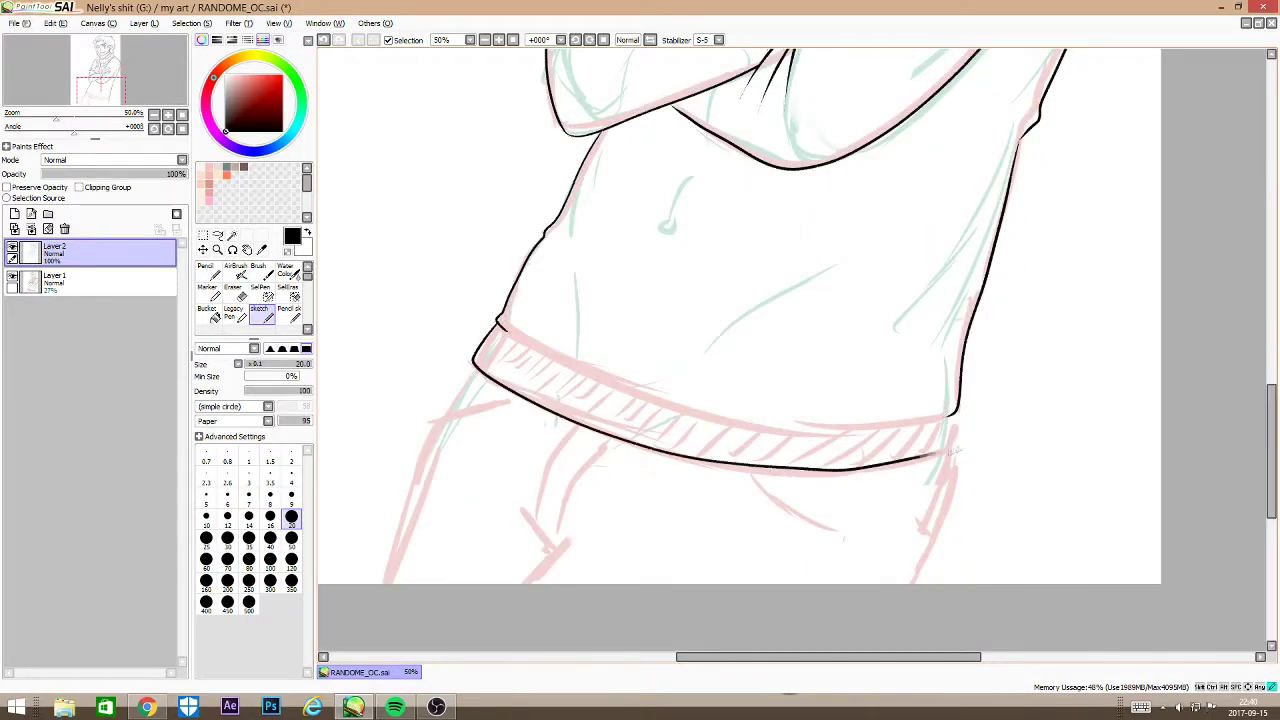
key(ctrl+z)
mouse_move(955, 410)
mouse_down()
mouse_move(738, 471)
mouse_move(486, 348)
mouse_up()
mouse_move(572, 358)
mouse_down()
mouse_move(669, 419)
mouse_move(794, 425)
mouse_up()
Step: Ink the trouser outlines, crotch folds and pocket lines below the sweater's hem
drag(950, 450, 905, 582)
drag(750, 476, 850, 540)
drag(606, 444, 558, 542)
drag(578, 428, 565, 550)
mouse_move(515, 405)
mouse_down()
mouse_move(436, 420)
mouse_move(385, 580)
mouse_up()
key(ctrl+z)
drag(433, 420, 365, 582)
Step: Select the rough sketch layer, Layer 1, and delete it
scroll(465, 646, down, 3)
drag(465, 430, 465, 559)
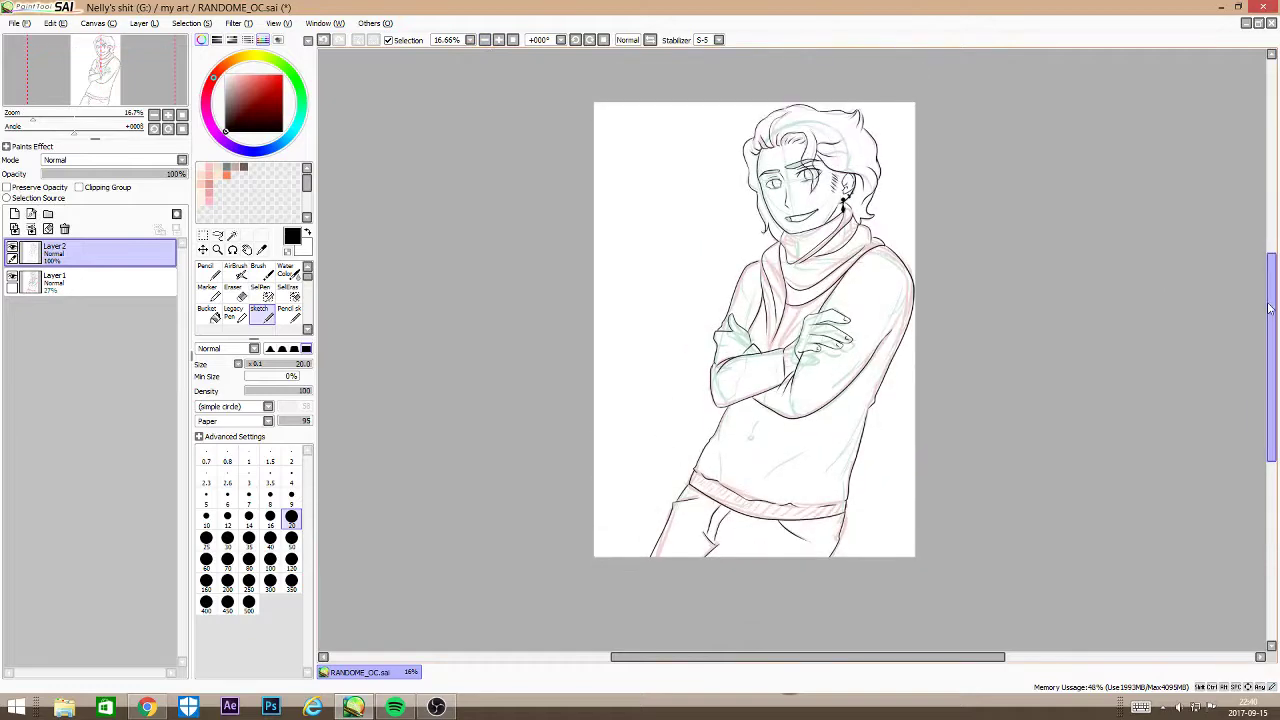
click(85, 283)
click(65, 230)
click(501, 40)
key(ctrl+z)
mouse_move(795, 220)
mouse_down()
mouse_move(736, 333)
mouse_move(846, 207)
mouse_move(753, 259)
mouse_up()
key(ctrl+z)
key(ctrl+z)
Step: Add a new layer beneath the line art and choose salmon pink as the skin colour
drag(1271, 365, 1271, 295)
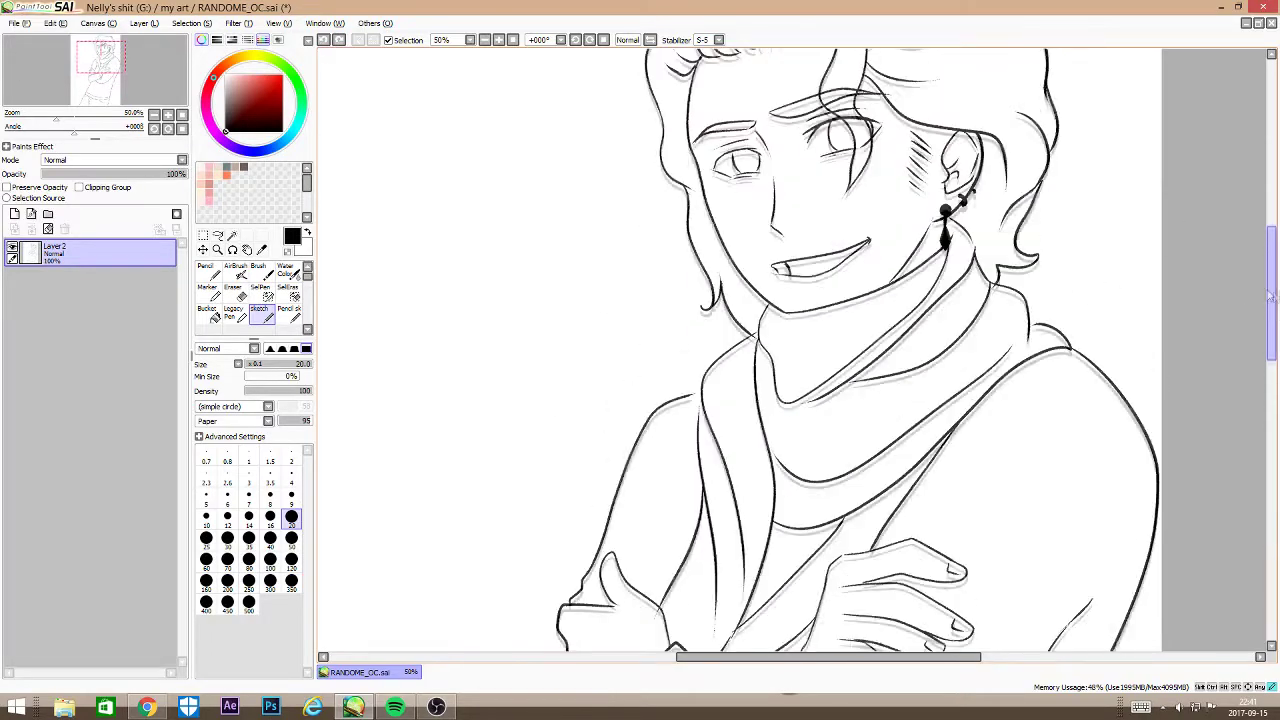
click(14, 214)
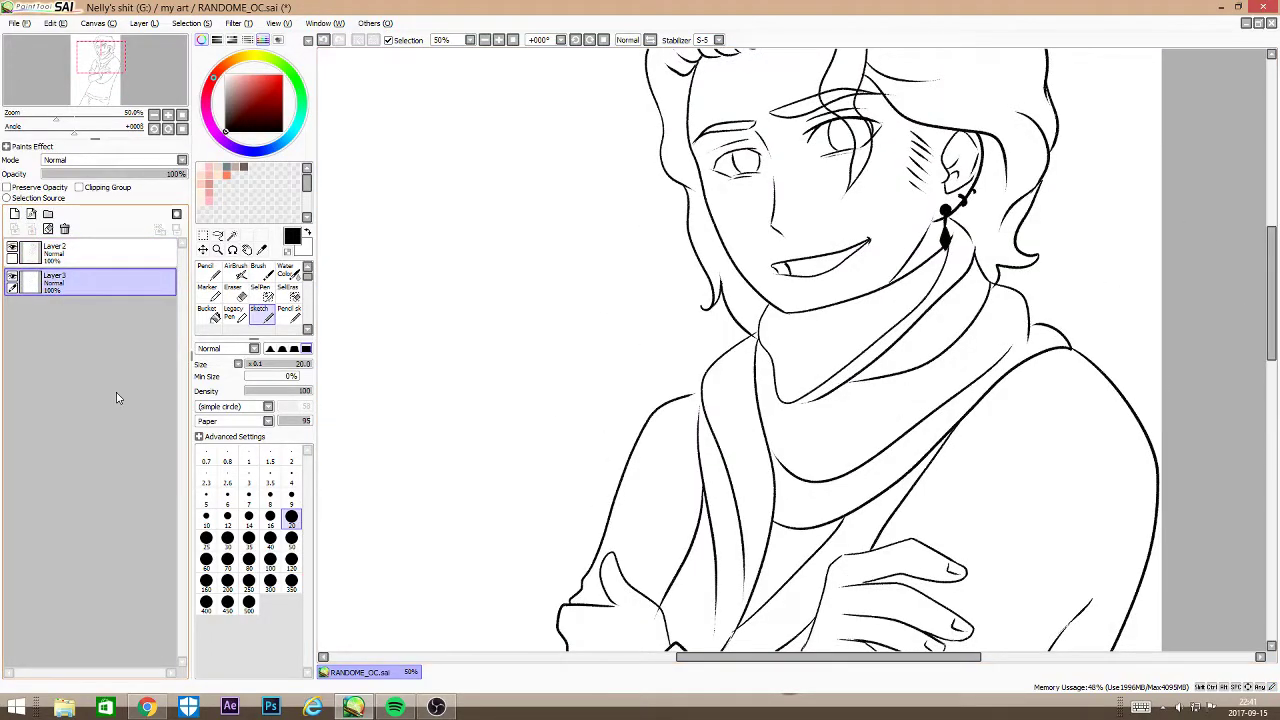
click(486, 41)
click(486, 41)
click(486, 41)
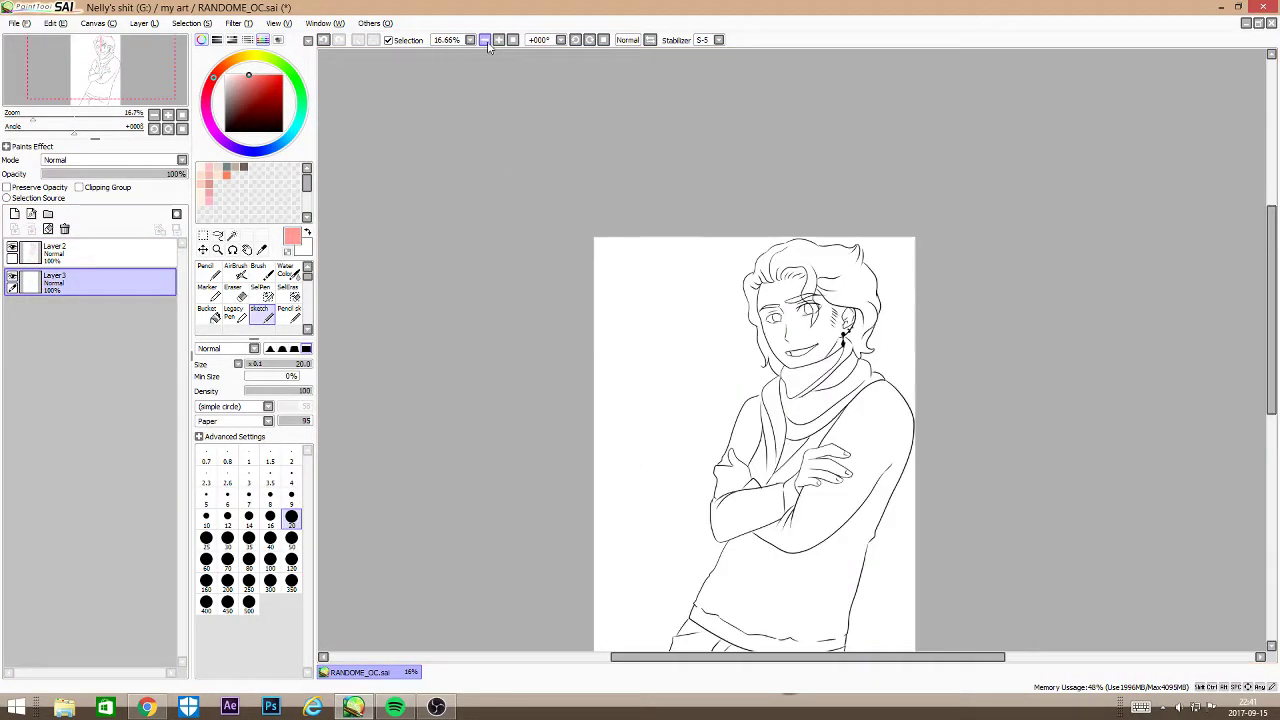
Step: Start painting the face in salmon pink, switch to the Pencil tool and erase the excess colour
mouse_move(1270, 250)
mouse_down()
mouse_move(1260, 266)
mouse_move(1271, 269)
mouse_up()
click(500, 42)
click(500, 42)
click(500, 42)
mouse_move(717, 295)
mouse_down()
mouse_move(729, 328)
mouse_move(799, 378)
mouse_move(900, 353)
mouse_up()
key(n)
click(500, 42)
click(500, 42)
click(500, 42)
key(e)
drag(771, 529, 1078, 457)
key(n)
Step: Paint salmon pink along the inside of the face outline and hairline with the Pencil at size 50
click(291, 541)
drag(988, 411, 1232, 258)
drag(102, 52, 105, 49)
mouse_move(1097, 385)
mouse_down()
mouse_move(1157, 253)
mouse_move(1045, 84)
mouse_move(952, 55)
mouse_up()
drag(1272, 236, 1272, 225)
mouse_move(1165, 232)
mouse_down()
mouse_move(875, 60)
mouse_move(995, 172)
mouse_up()
drag(1272, 238, 1272, 216)
mouse_move(355, 235)
mouse_down()
mouse_move(390, 175)
mouse_move(708, 163)
mouse_up()
mouse_move(500, 168)
mouse_down()
mouse_move(745, 140)
mouse_move(795, 455)
mouse_up()
mouse_move(858, 245)
mouse_down()
mouse_move(868, 285)
mouse_move(778, 612)
mouse_up()
drag(768, 375, 794, 590)
Step: Clean up the face colour's edges with a size 20 eraser and fill the face with the Bucket tool
key(e)
click(291, 518)
drag(852, 352, 867, 482)
key(n)
mouse_move(893, 435)
mouse_down()
mouse_move(876, 530)
mouse_move(893, 402)
mouse_up()
click(208, 313)
click(500, 294)
click(209, 271)
Step: Paint a salmon border inside the raised hand's outline with the size 20 Pencil, erasing colour outside the lines
drag(1271, 208, 1271, 369)
mouse_move(720, 513)
mouse_down()
mouse_move(686, 525)
mouse_move(744, 308)
mouse_move(960, 182)
mouse_up()
mouse_move(790, 215)
mouse_down()
mouse_move(995, 155)
mouse_move(1140, 240)
mouse_move(1120, 258)
mouse_move(793, 300)
mouse_up()
key(e)
drag(868, 284, 1084, 284)
key(n)
click(291, 517)
mouse_move(838, 294)
mouse_down()
mouse_move(1047, 319)
mouse_move(1175, 420)
mouse_move(1090, 440)
mouse_move(1015, 412)
mouse_move(1088, 474)
mouse_move(1000, 488)
mouse_move(835, 450)
mouse_move(800, 520)
mouse_move(700, 525)
mouse_up()
key(e)
drag(720, 610, 878, 547)
key(n)
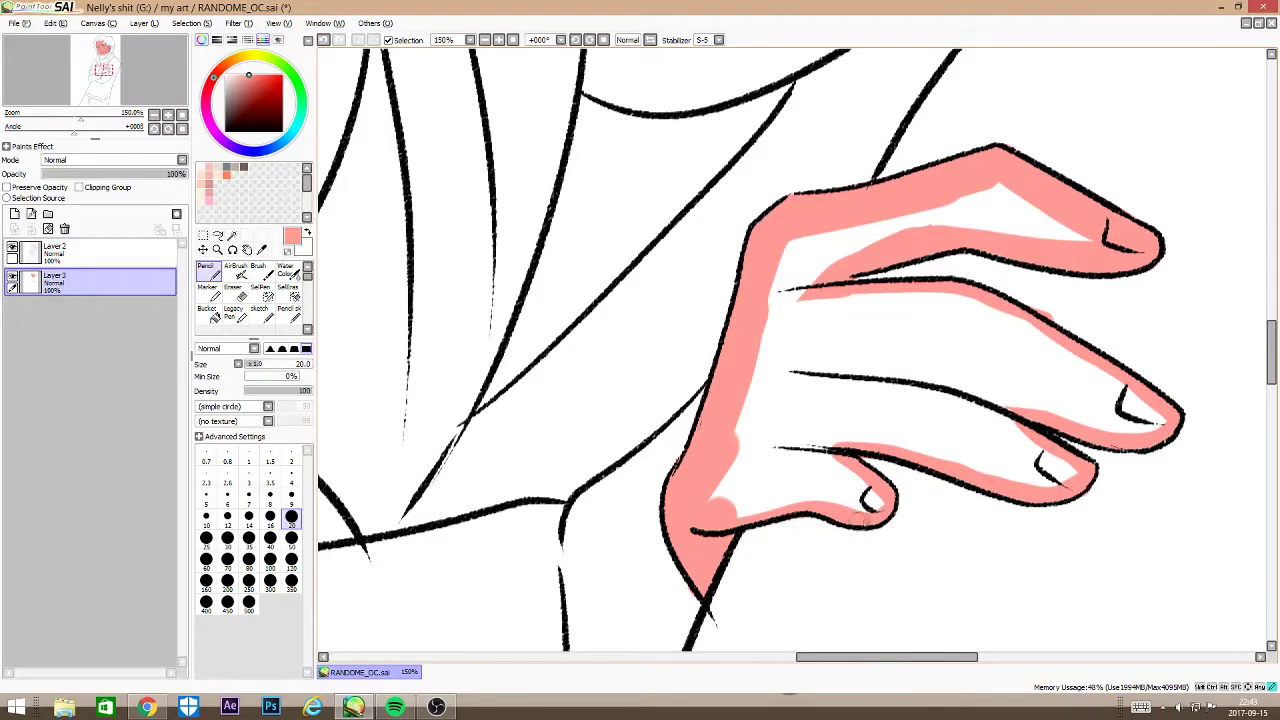
Step: Fill the raised hand with salmon pink and erase the overspill beside the index finger
key(g)
click(786, 306)
key(e)
drag(1034, 306, 1062, 322)
key(g)
key(n)
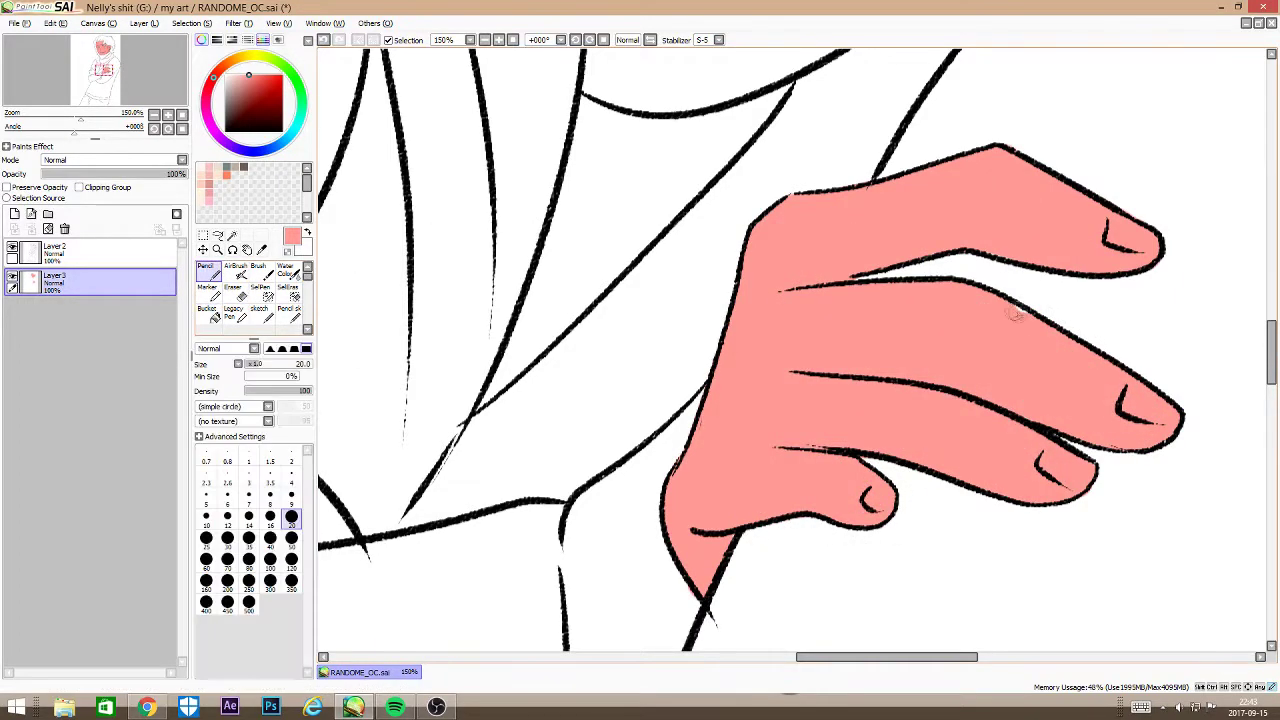
Step: Paint a salmon border inside the tucked hand's thumb and wrist outline, erasing the overspill near the sleeve
drag(103, 70, 94, 70)
mouse_move(749, 119)
mouse_down()
mouse_move(750, 230)
mouse_move(779, 267)
mouse_up()
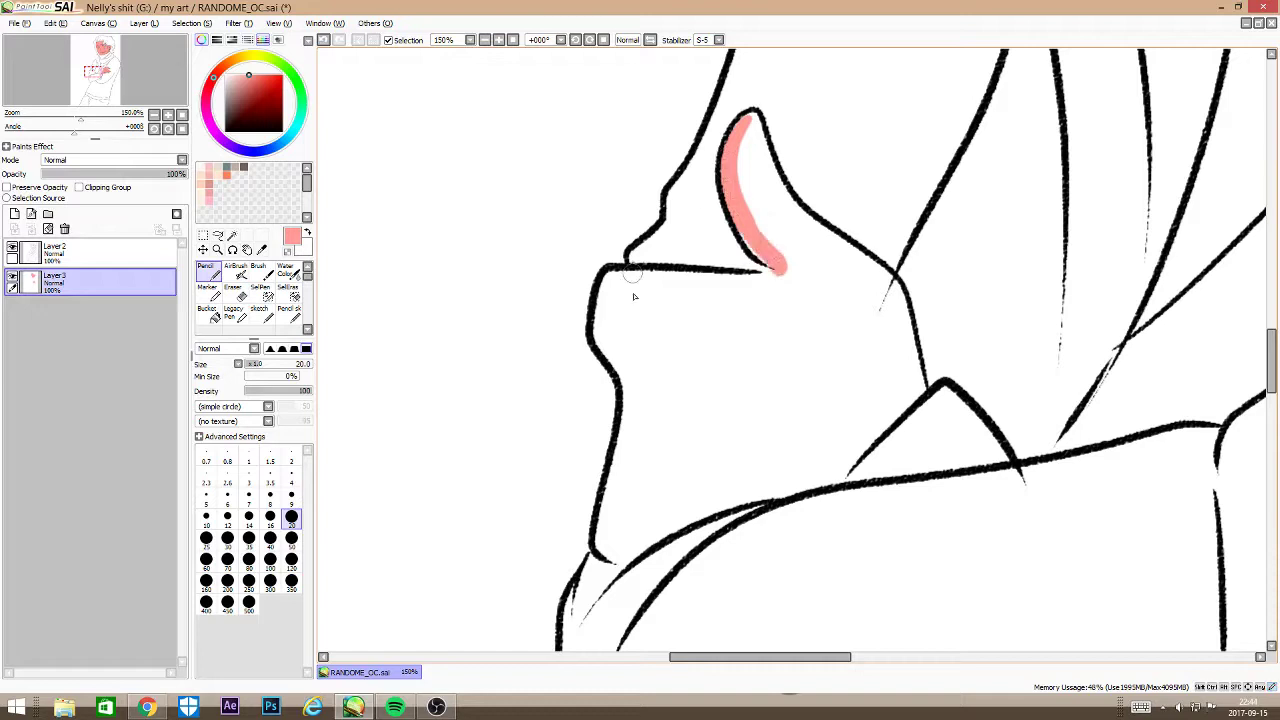
drag(599, 341, 787, 281)
mouse_move(745, 115)
mouse_down()
mouse_move(920, 390)
mouse_move(828, 488)
mouse_move(608, 565)
mouse_move(622, 456)
mouse_move(602, 339)
mouse_up()
mouse_move(602, 339)
mouse_down()
mouse_move(622, 452)
mouse_move(616, 514)
mouse_up()
key(e)
drag(598, 562, 622, 580)
Step: Fill the tucked hand with salmon pink using the Bucket tool and return to the Pencil
key(n)
click(208, 315)
click(777, 351)
click(208, 272)
Step: Add a new layer between the line art and the skin colour layer
click(485, 40)
click(485, 40)
click(485, 40)
click(485, 40)
drag(99, 78, 107, 66)
click(15, 214)
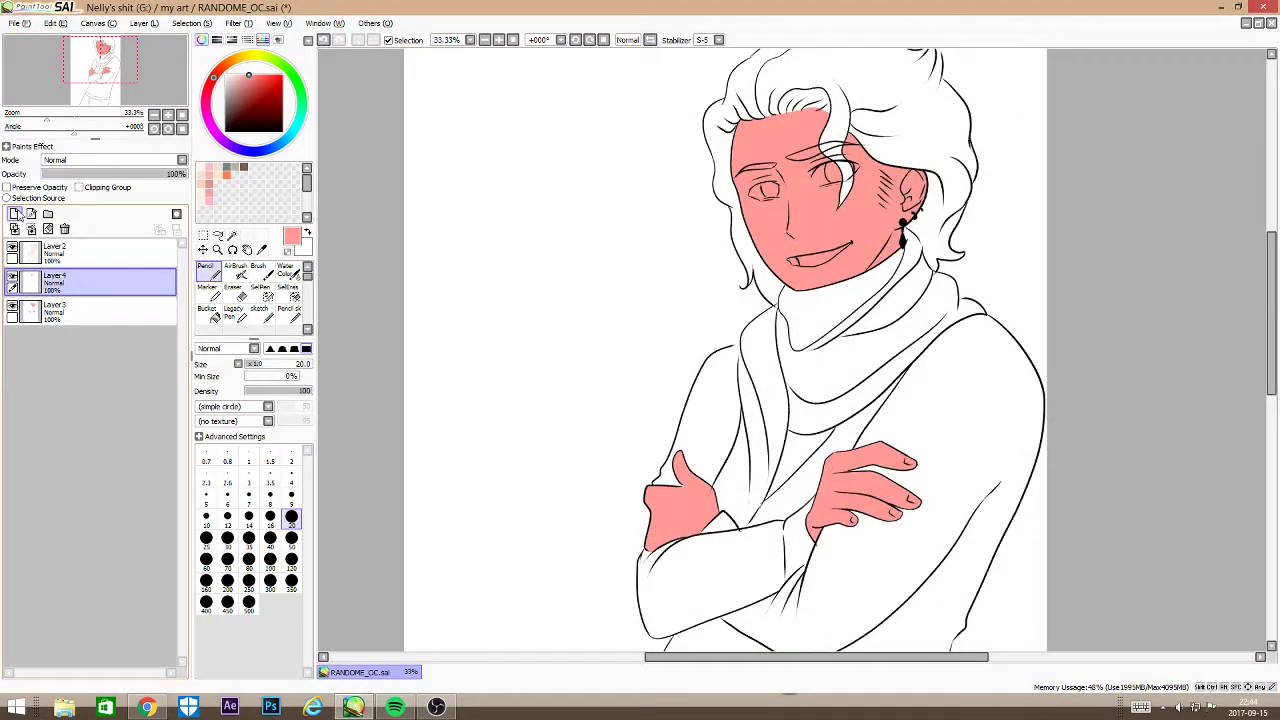
Step: Make the skin colour layer, Layer 3, active and sample the salmon colour from the forehead
drag(1272, 312, 1272, 280)
click(498, 40)
click(498, 40)
click(498, 40)
click(100, 312)
click(262, 250)
click(655, 102)
alt+click(655, 100)
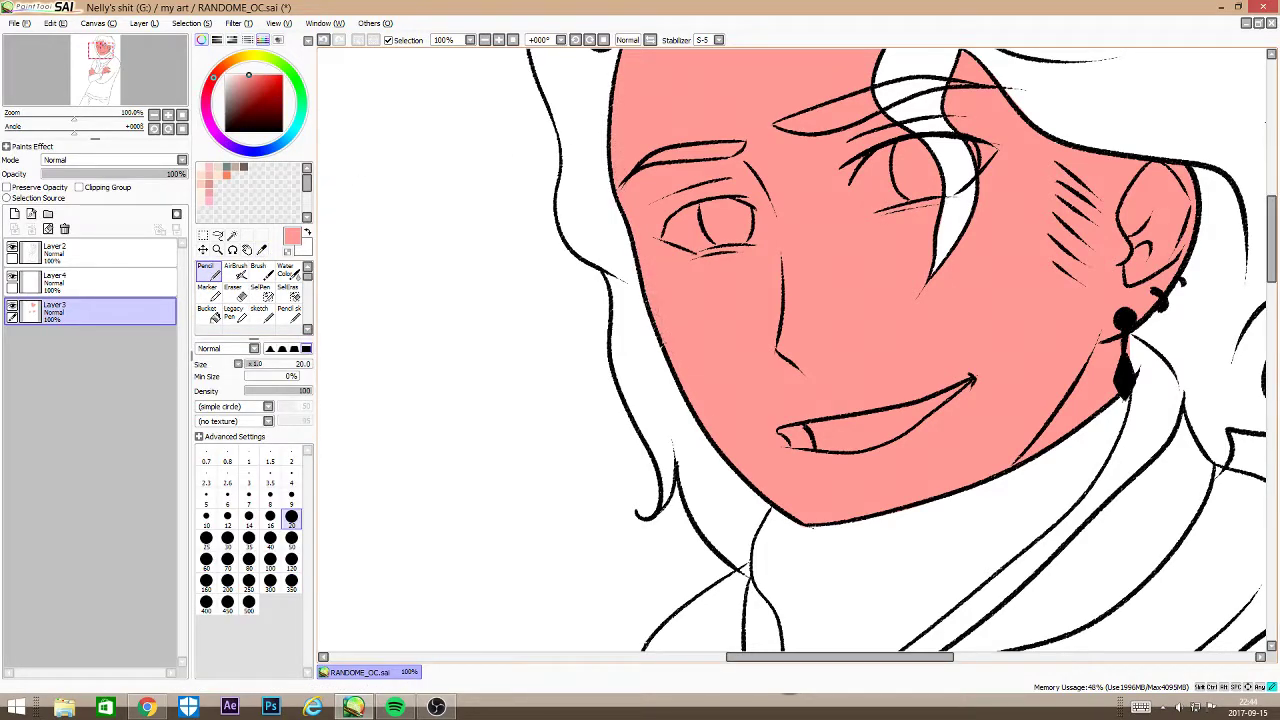
Step: On Layer4, choose light purple and paint the hair border inside the front strand, beside the face and down to the collar
click(100, 283)
click(229, 145)
click(485, 40)
drag(909, 266, 900, 289)
mouse_move(670, 100)
mouse_down()
mouse_move(651, 182)
mouse_move(708, 391)
mouse_up()
click(499, 40)
click(499, 40)
mouse_move(582, 308)
mouse_down()
mouse_move(630, 444)
mouse_move(740, 587)
mouse_up()
mouse_move(686, 510)
mouse_down()
mouse_move(753, 589)
mouse_move(726, 646)
mouse_up()
Step: Extend the light purple border up the outer edge of the long hair lock beside the face to the forehead
scroll(730, 640, down, 3)
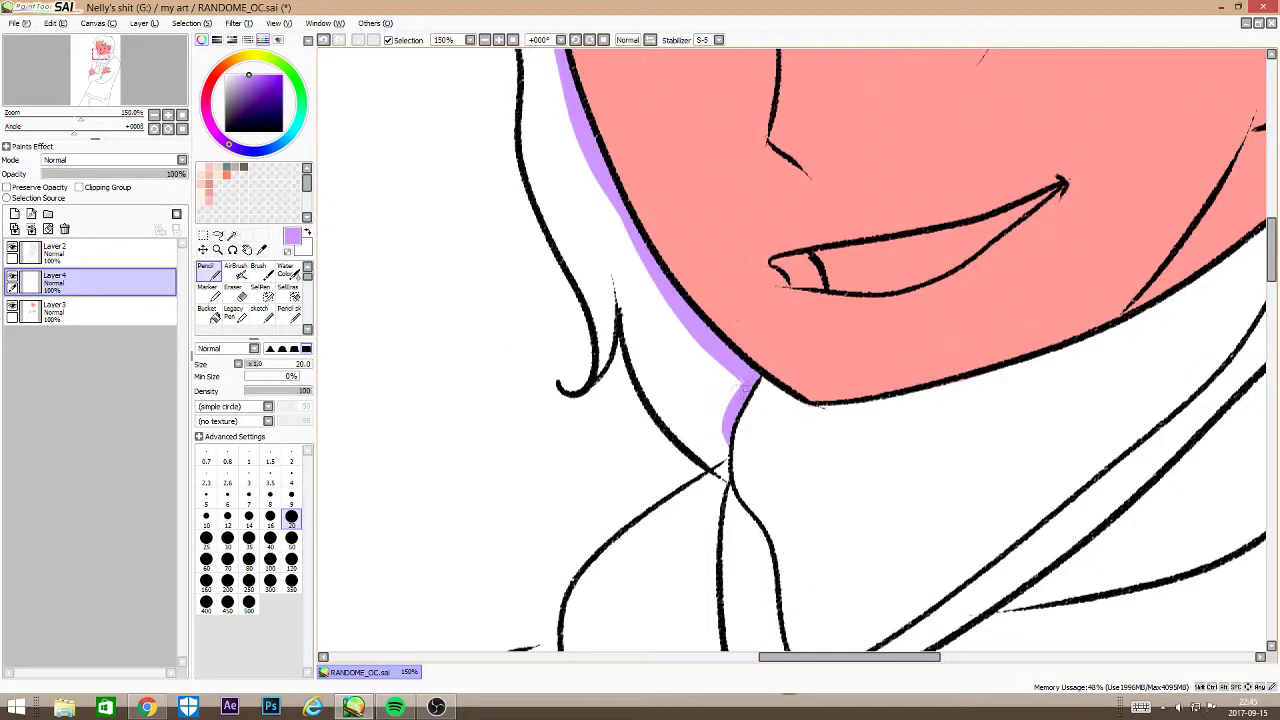
drag(710, 461, 617, 252)
mouse_move(605, 368)
mouse_down()
mouse_move(607, 302)
mouse_move(622, 294)
mouse_move(572, 256)
mouse_move(530, 52)
mouse_up()
scroll(790, 350, up, 8)
mouse_move(528, 645)
mouse_down()
mouse_move(445, 475)
mouse_move(460, 152)
mouse_up()
drag(410, 210, 495, 138)
Step: Paint the light purple border along the forehead hairline, inside the eyebrows and down the temple toward the ear
mouse_move(548, 235)
mouse_down()
mouse_move(708, 194)
mouse_move(860, 176)
mouse_move(734, 190)
mouse_up()
mouse_move(838, 180)
mouse_down()
mouse_move(930, 178)
mouse_move(940, 380)
mouse_move(1030, 490)
mouse_move(1046, 186)
mouse_up()
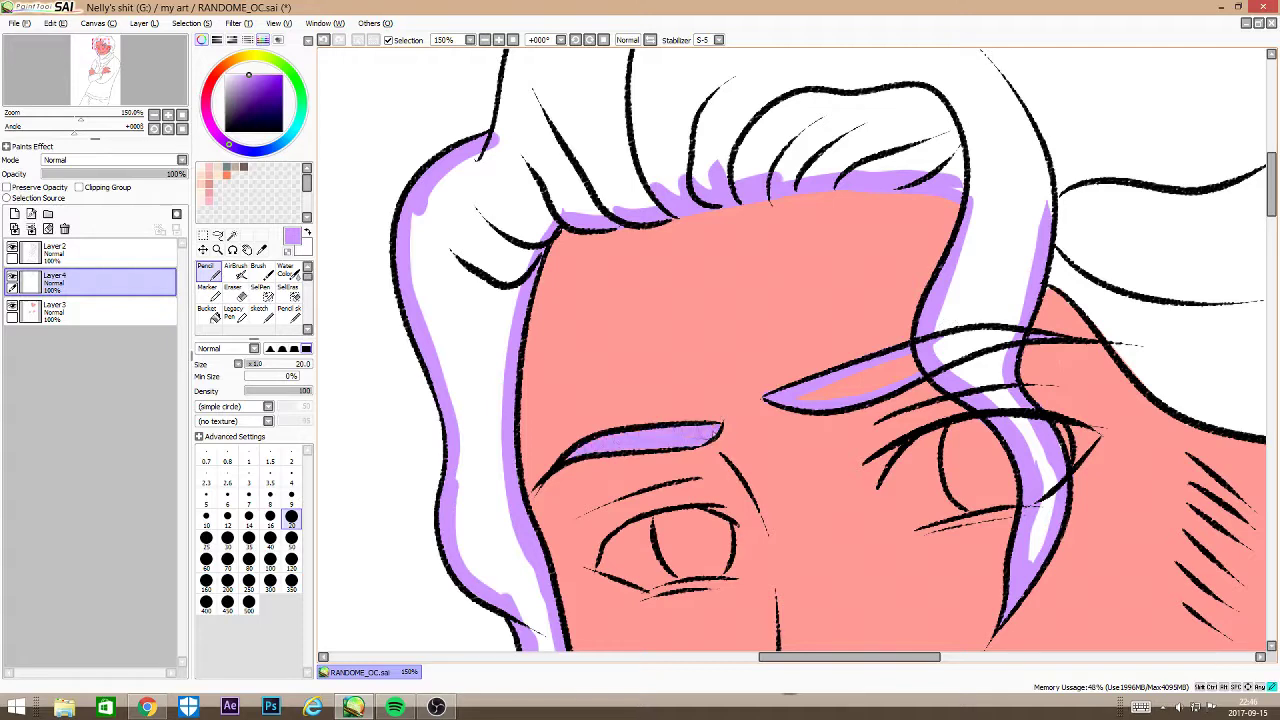
drag(1048, 279, 1264, 428)
Step: Paint the light purple border around the hair behind the ear and its lower curls, erasing any overspill
drag(890, 657, 1022, 657)
mouse_move(560, 422)
mouse_down()
mouse_move(726, 446)
mouse_move(690, 648)
mouse_up()
scroll(690, 640, down, 5)
mouse_move(684, 198)
mouse_down()
mouse_move(625, 280)
mouse_move(757, 465)
mouse_move(800, 407)
mouse_move(882, 391)
mouse_move(822, 286)
mouse_move(810, 311)
mouse_move(893, 135)
mouse_up()
key(e)
key(n)
Step: Continue the light purple border up the back of the head and over the crown, cleaning the edges with the Eraser
scroll(870, 205, up, 4)
mouse_move(890, 458)
mouse_down()
mouse_move(936, 300)
mouse_move(896, 155)
mouse_up()
scroll(893, 155, up, 4)
drag(898, 510, 754, 238)
mouse_move(745, 94)
mouse_down()
mouse_move(757, 307)
mouse_move(648, 133)
mouse_up()
key(e)
key(n)
mouse_move(747, 114)
mouse_down()
mouse_move(1054, 229)
mouse_move(394, 207)
mouse_move(1239, 50)
mouse_move(854, 133)
mouse_move(680, 238)
mouse_move(562, 468)
mouse_up()
Step: Fill the outlined hair with light purple using the Bucket tool
key(g)
click(630, 350)
click(487, 41)
click(487, 41)
drag(99, 54, 103, 65)
Step: Add a new layer above the hair layer, choose pink and paint the scarf's border under the jaw with the Pencil
click(14, 214)
click(484, 41)
click(484, 41)
mouse_move(1271, 322)
mouse_down()
mouse_move(1271, 404)
mouse_move(1271, 281)
mouse_up()
click(499, 41)
click(499, 41)
click(499, 41)
click(212, 264)
drag(1055, 174, 1058, 182)
mouse_move(1030, 262)
mouse_down()
mouse_move(924, 318)
mouse_move(718, 373)
mouse_up()
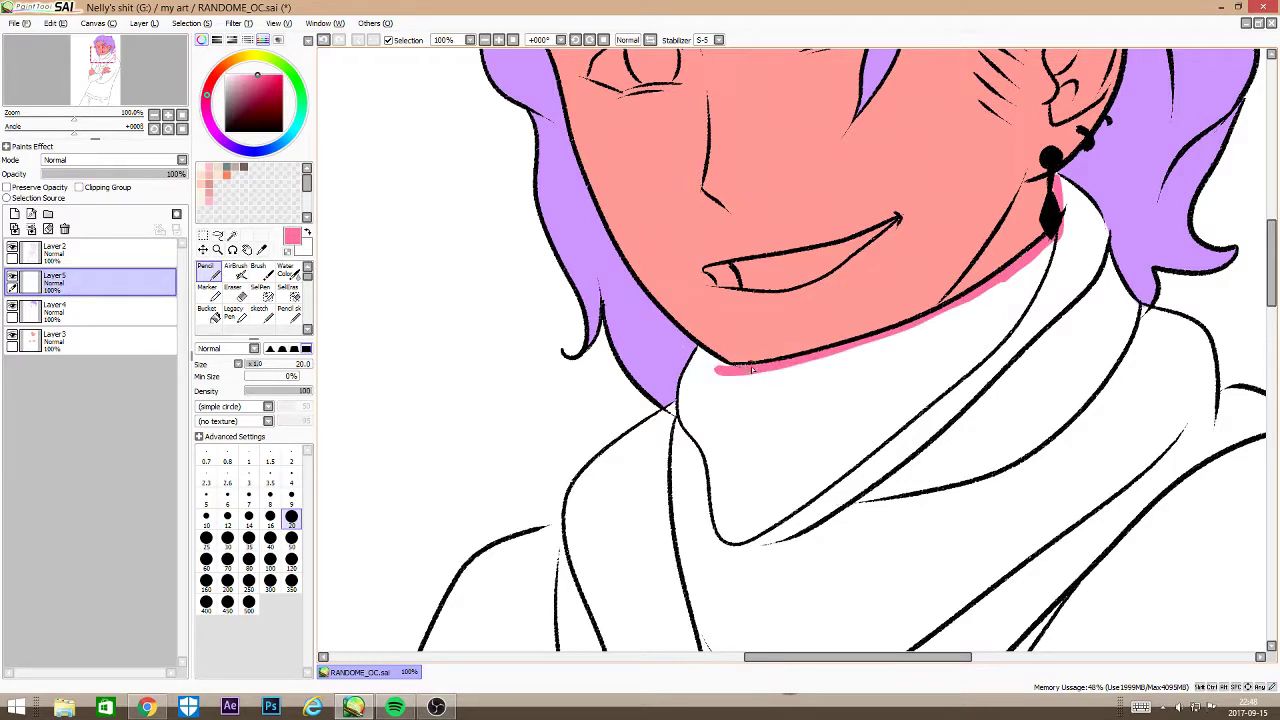
Step: Sample the hair's purple on Layer4, return to Layer5 and sample the scarf's pink again for the Pencil
click(146, 308)
click(263, 250)
click(655, 350)
click(210, 271)
click(146, 287)
click(265, 250)
click(726, 371)
click(209, 292)
click(210, 272)
Step: Paint the pink border inside the scarf's outer edges, from the neck over both shoulders and diagonally down to the raised hand
mouse_move(704, 354)
mouse_down()
mouse_move(682, 411)
mouse_move(577, 492)
mouse_up()
mouse_move(1052, 180)
mouse_down()
mouse_move(1144, 318)
mouse_move(1201, 332)
mouse_move(1210, 410)
mouse_up()
key(e)
key(n)
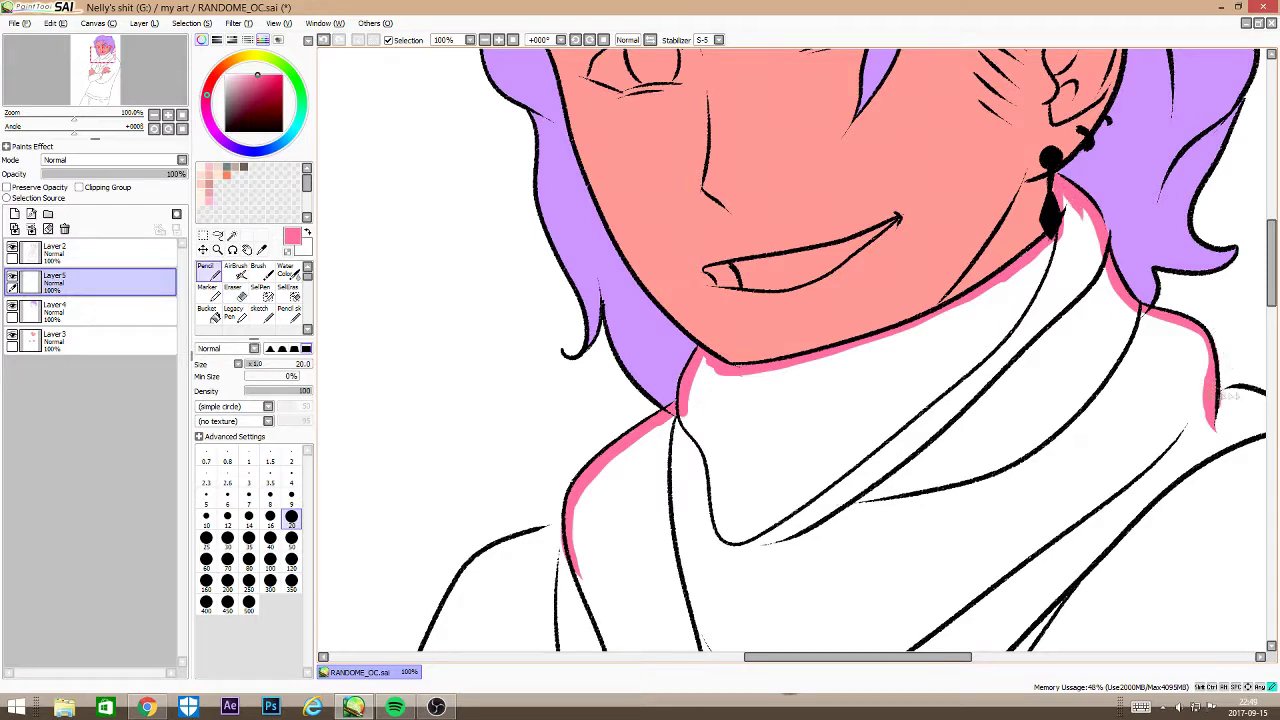
drag(1269, 257, 1269, 286)
click(485, 42)
mouse_move(1170, 262)
mouse_down()
mouse_move(1078, 290)
mouse_move(986, 375)
mouse_move(868, 572)
mouse_up()
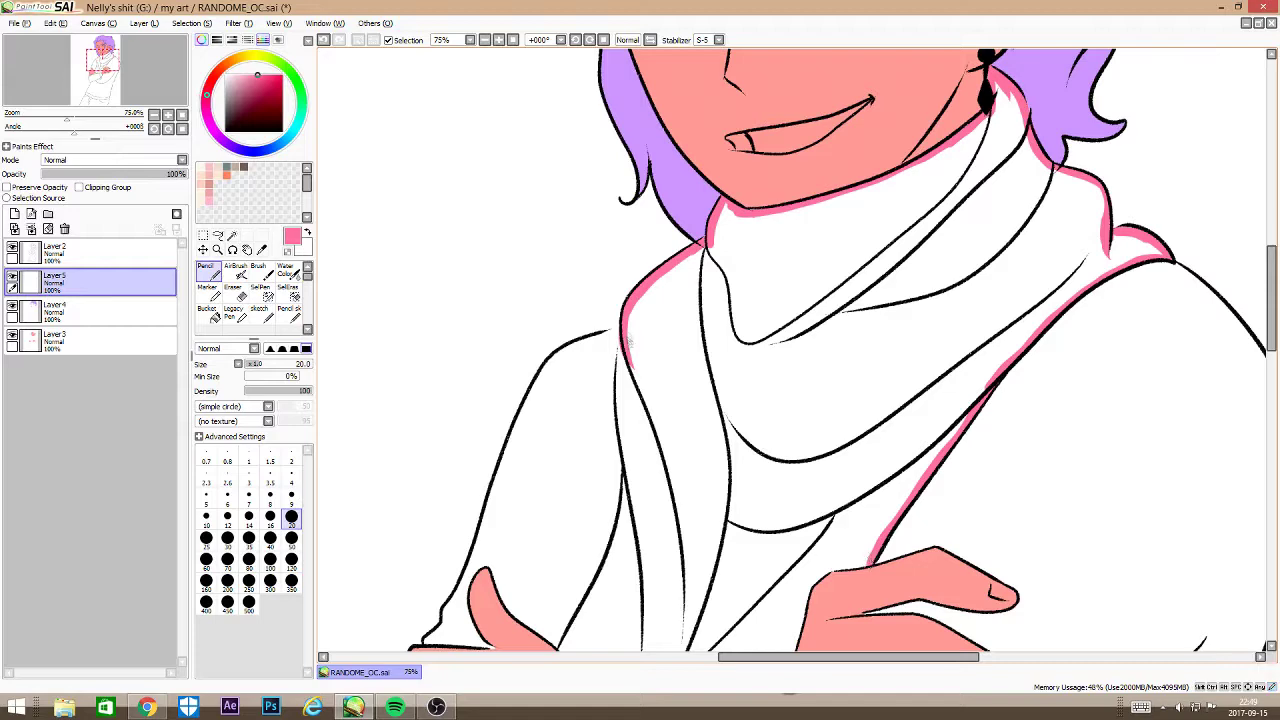
Step: Extend the pink border down the scarf's hanging edge toward the tucked hand, erasing the overspill at the fold
drag(620, 410, 627, 516)
drag(621, 472, 579, 626)
key(e)
drag(615, 507, 618, 470)
key(n)
Step: Close the pink border around the scarf's hanging ends between the two hands and fill the scarf with pink
drag(1272, 314, 1273, 353)
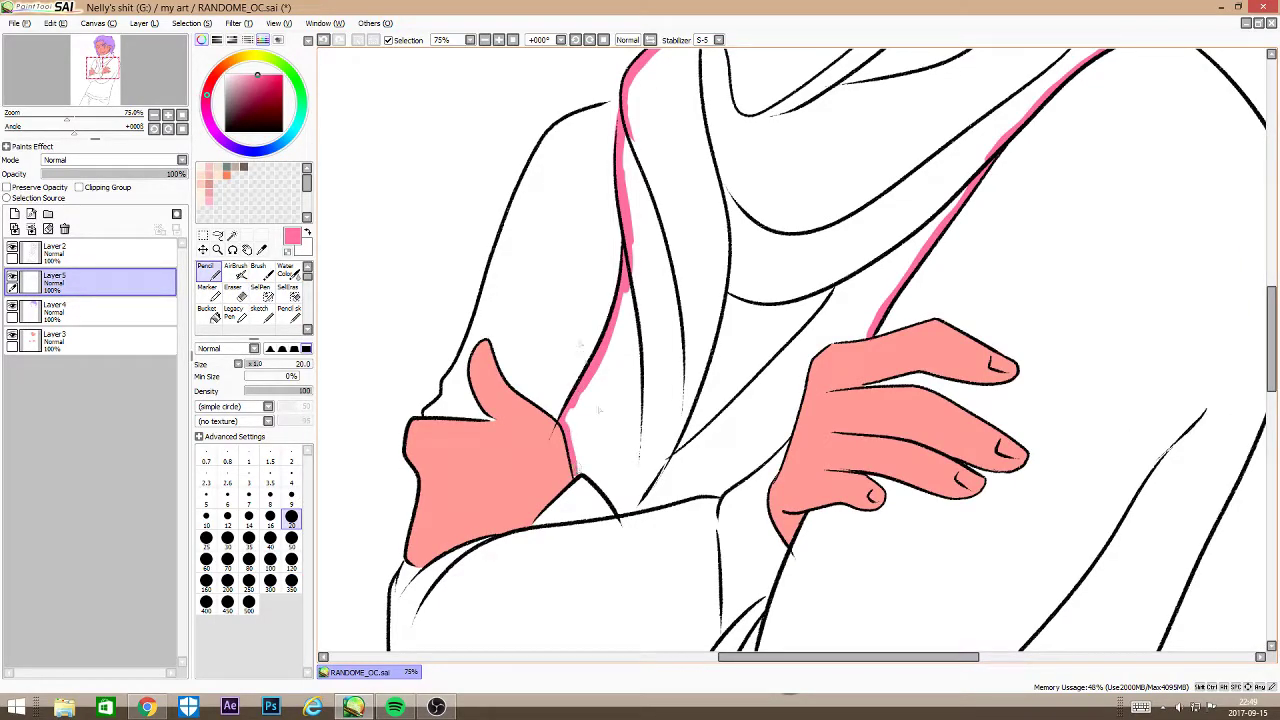
mouse_move(620, 516)
mouse_down()
mouse_move(725, 491)
mouse_move(774, 455)
mouse_move(793, 398)
mouse_up()
mouse_move(665, 460)
mouse_down()
mouse_move(750, 395)
mouse_move(845, 283)
mouse_move(705, 350)
mouse_move(723, 280)
mouse_up()
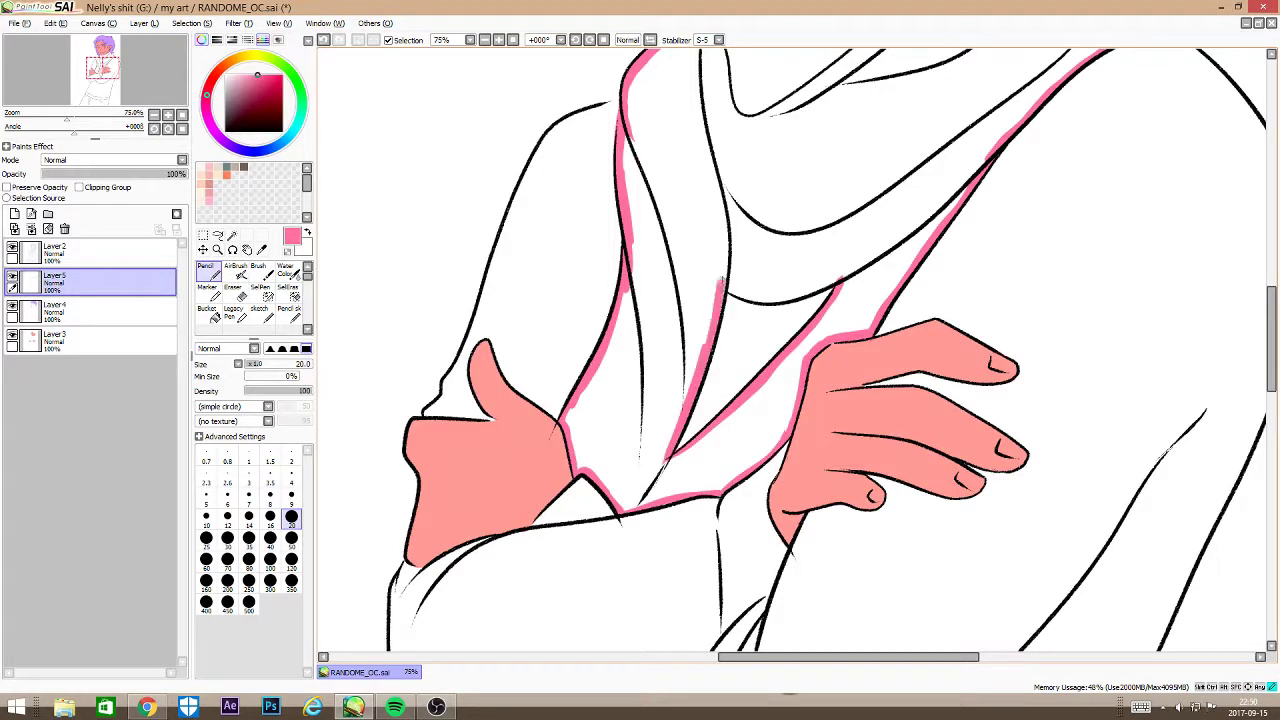
scroll(530, 228, down, 10)
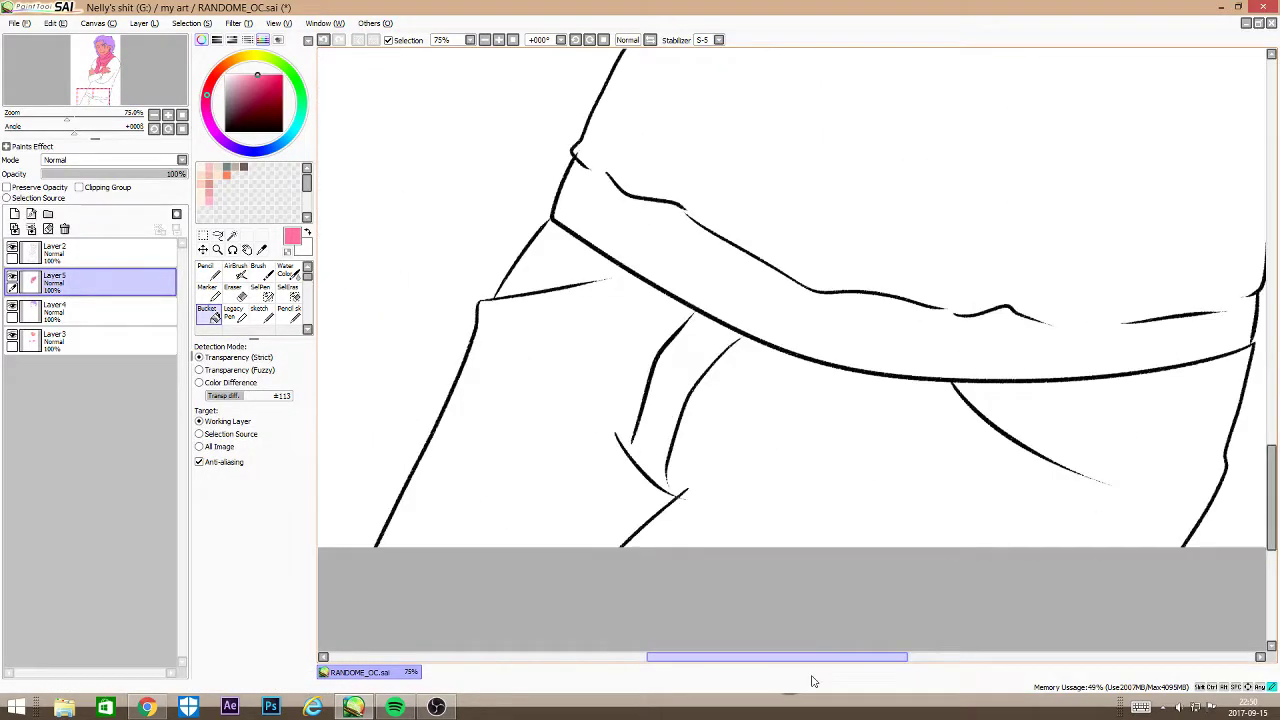
Step: Paint a pink border inside the trousers' side edges and below the sweater hem, erasing the overspill at the hem corner
mouse_move(596, 265)
mouse_down()
mouse_move(494, 278)
mouse_move(458, 302)
mouse_move(402, 470)
mouse_move(354, 550)
mouse_up()
drag(532, 226, 790, 362)
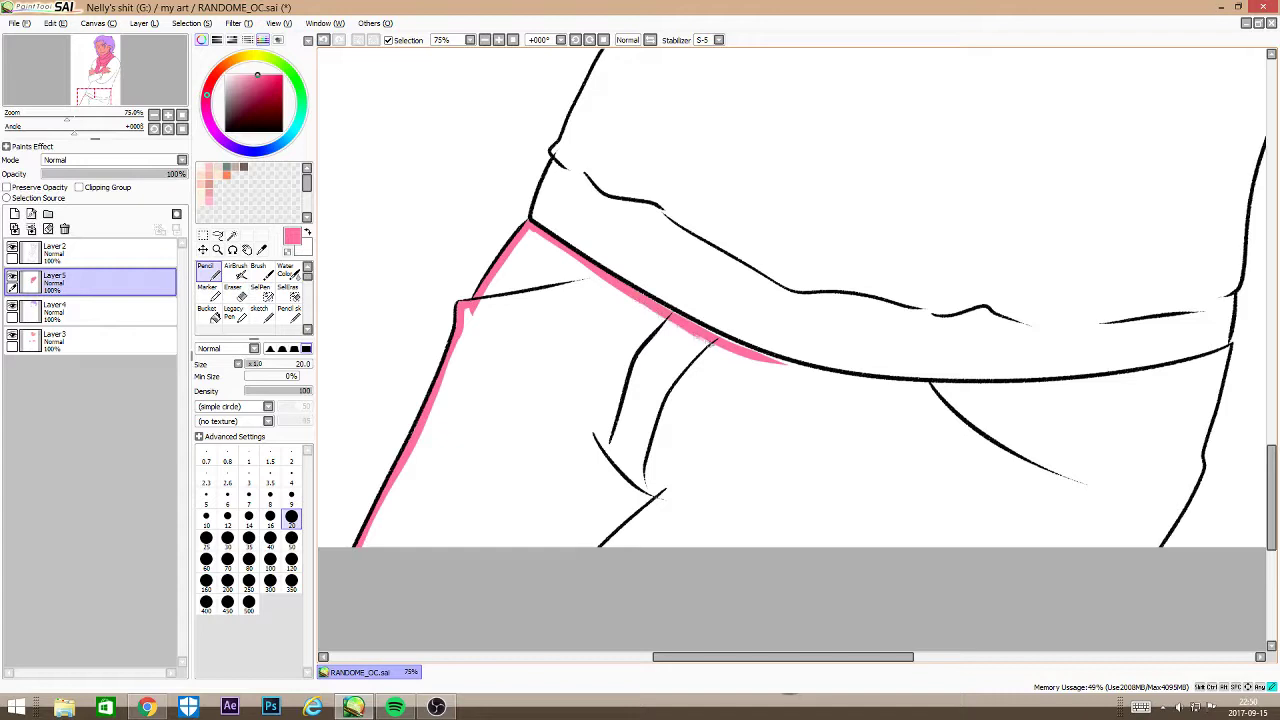
mouse_move(830, 376)
mouse_down()
mouse_move(1148, 370)
mouse_move(1236, 350)
mouse_move(1150, 560)
mouse_up()
key(e)
key(n)
key(e)
drag(1242, 350, 1236, 330)
key(n)
Step: Close the trousers' border along the canvas edge with a size 120 brush and fill the trousers with pink
click(291, 562)
mouse_move(369, 562)
mouse_down()
mouse_move(1042, 556)
mouse_move(1160, 545)
mouse_up()
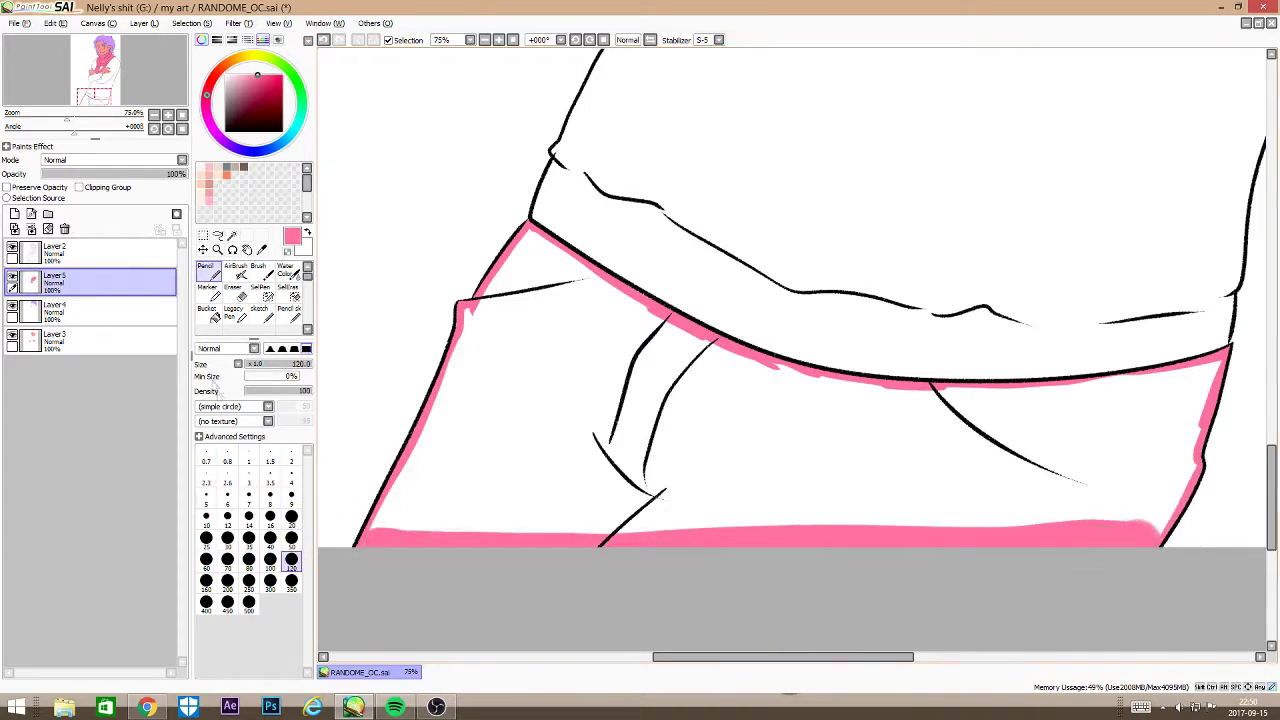
key(b)
click(596, 362)
Step: Add a new layer above the scarf and trousers layer and choose a saturated green
click(485, 40)
click(485, 40)
drag(952, 200, 919, 680)
click(15, 215)
click(297, 82)
click(262, 92)
Step: With the Pencil at size 20, paint green borders inside the upper sleeve by the tucked hand and the chest gap between the scarf ends
click(498, 40)
click(498, 40)
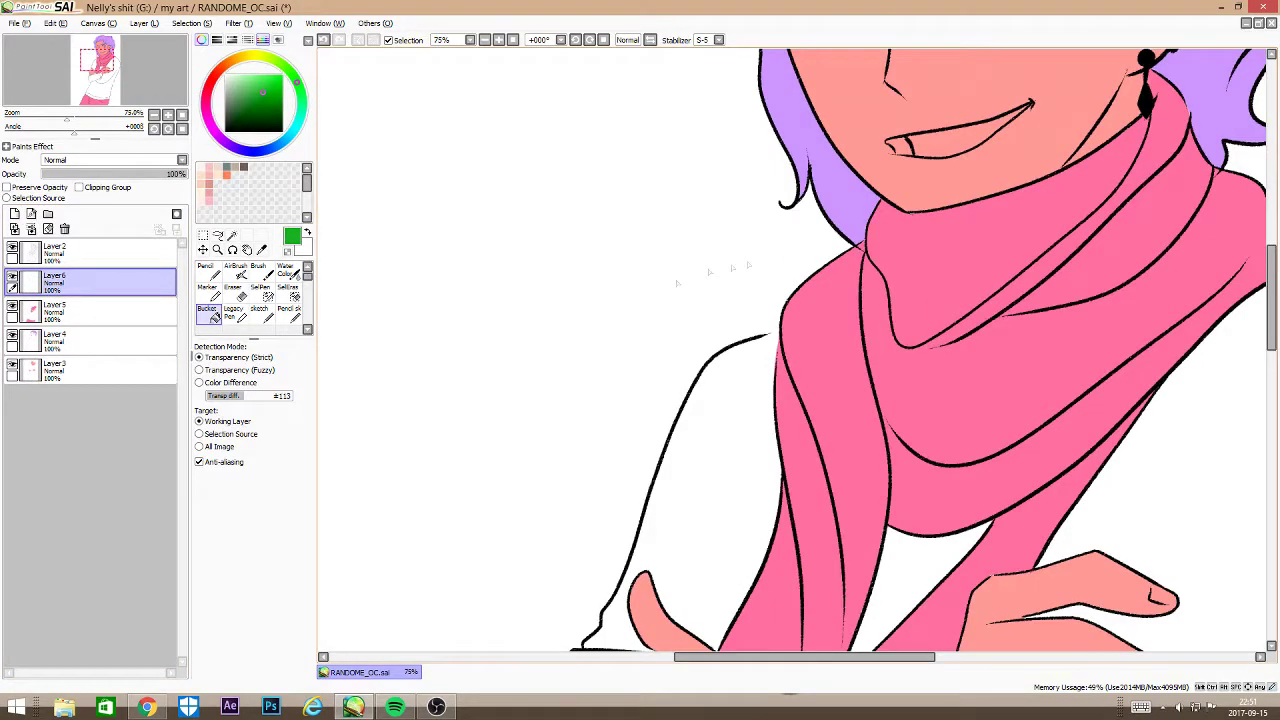
click(209, 272)
click(291, 519)
mouse_move(774, 336)
mouse_down()
mouse_move(773, 368)
mouse_move(662, 472)
mouse_move(620, 596)
mouse_up()
mouse_move(771, 358)
mouse_down()
mouse_move(773, 455)
mouse_move(722, 634)
mouse_up()
scroll(1243, 342, down, 3)
drag(880, 362, 992, 241)
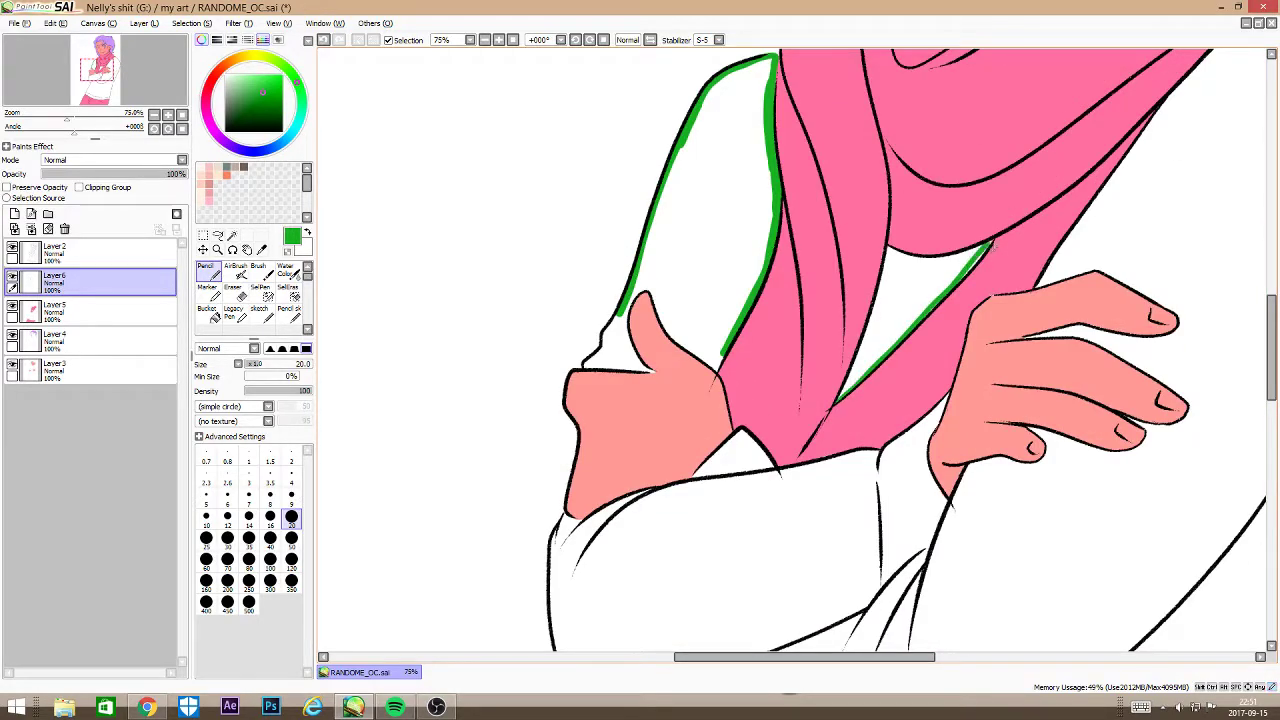
drag(889, 262, 842, 393)
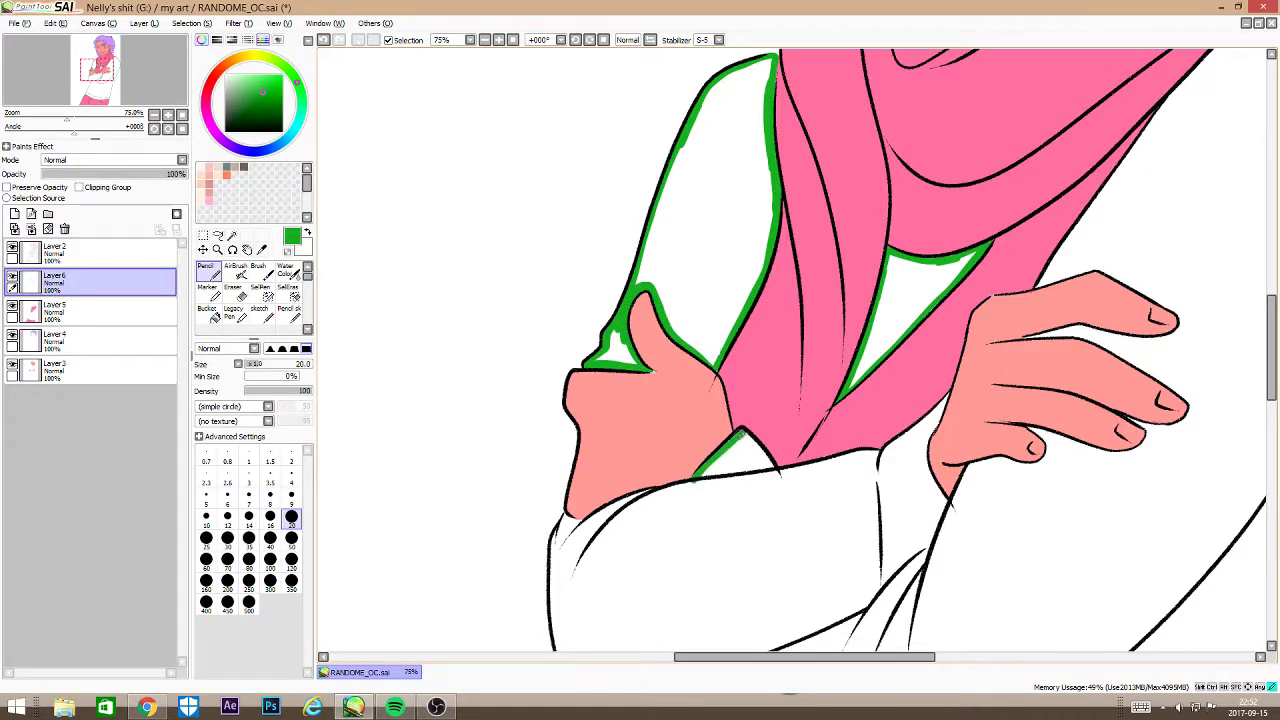
Step: Paint the green border around the folded forearm's elbow and upper edge, then around the raised hand's wrist and little finger
drag(565, 522, 556, 650)
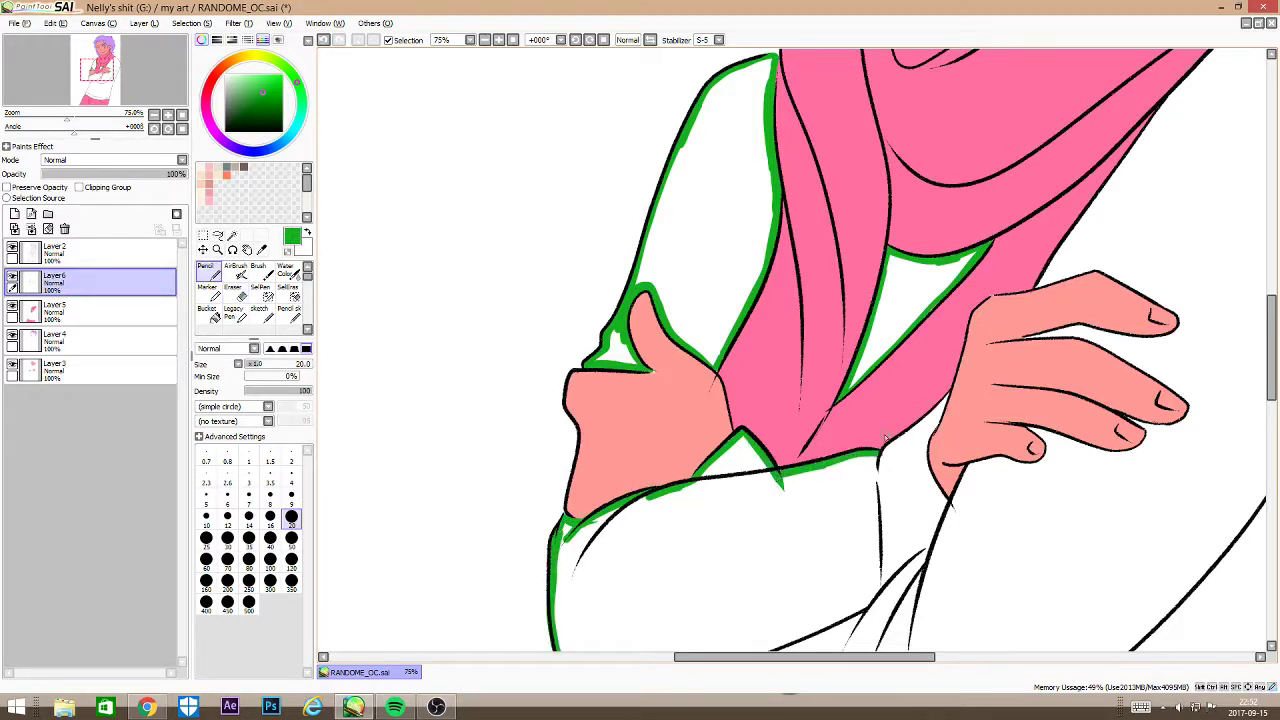
mouse_move(937, 410)
mouse_down()
mouse_move(927, 440)
mouse_move(946, 500)
mouse_up()
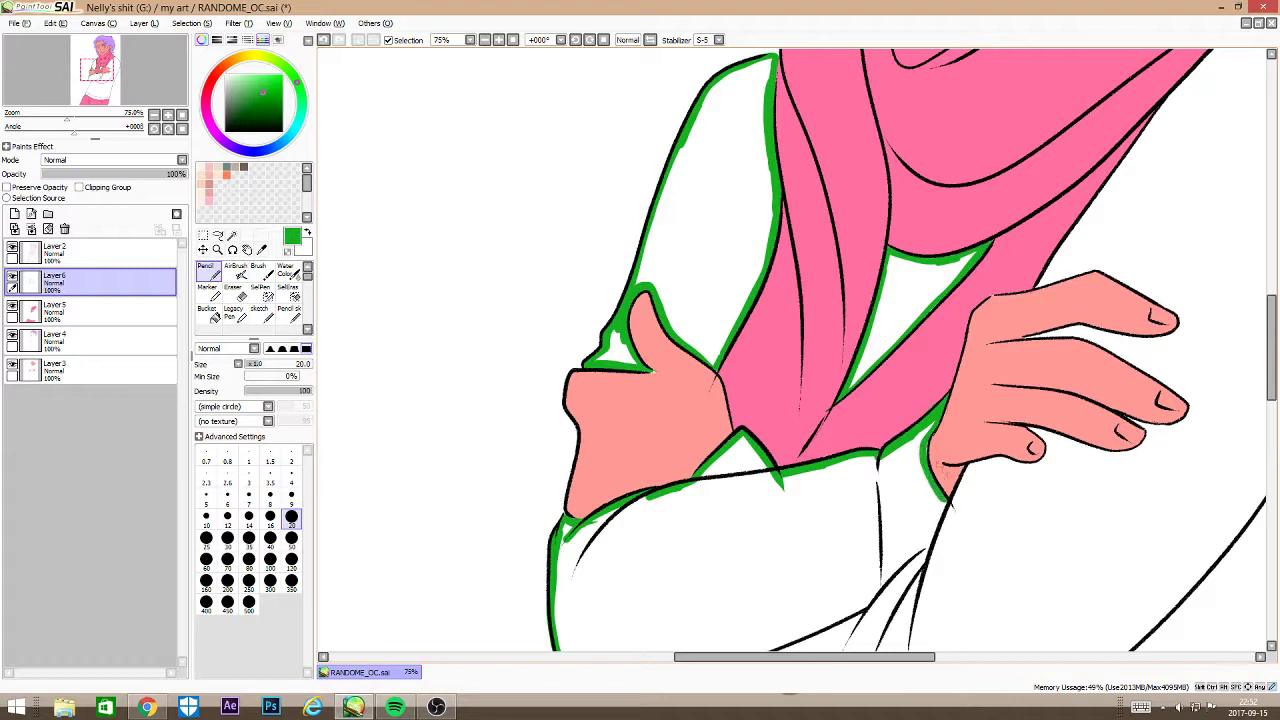
drag(1046, 463, 1054, 446)
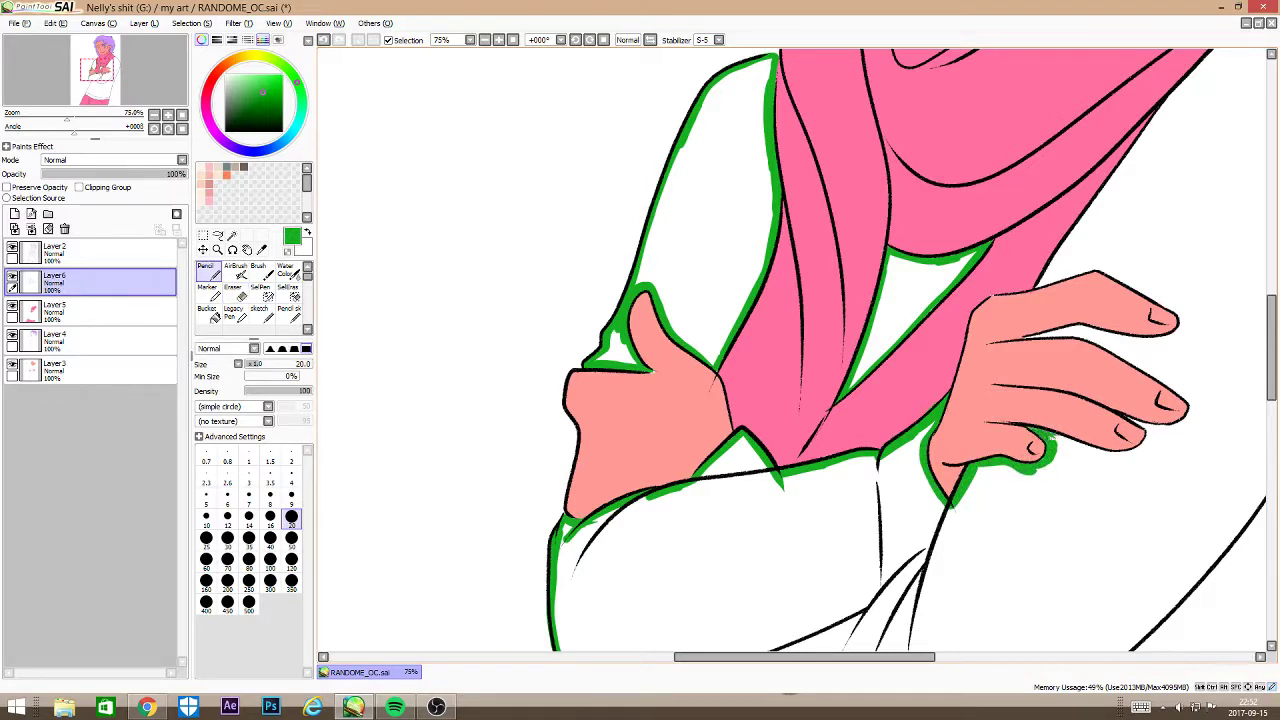
key(e)
mouse_move(1116, 458)
mouse_down()
mouse_move(1134, 453)
mouse_move(1103, 443)
mouse_up()
Step: Trace the green border around the raised hand's remaining fingers up to the scarf, alternating Pencil and Eraser to clean the edge
key(Page_Up)
key(Page_Up)
drag(815, 657, 920, 654)
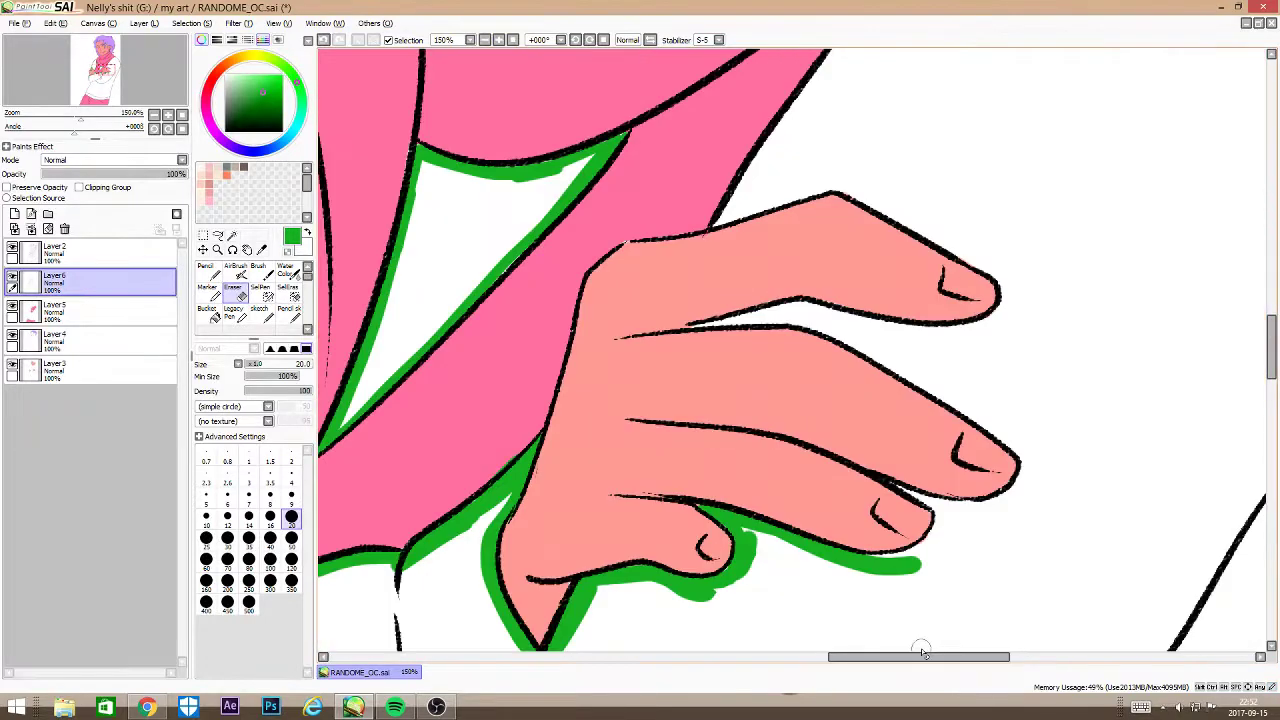
key(n)
drag(880, 556, 930, 543)
mouse_move(978, 508)
mouse_down()
mouse_move(1023, 458)
mouse_move(999, 428)
mouse_move(879, 358)
mouse_move(729, 320)
mouse_move(991, 325)
mouse_move(1009, 312)
mouse_move(994, 266)
mouse_move(879, 205)
mouse_move(714, 220)
mouse_move(835, 50)
mouse_up()
key(e)
key(n)
key(e)
key(n)
key(e)
key(n)
key(e)
key(n)
Step: Paint the green border along the scarf's diagonal edge and over the top of the shoulder
drag(1272, 342, 1272, 310)
mouse_move(802, 406)
mouse_down()
mouse_move(998, 138)
mouse_move(1082, 52)
mouse_up()
mouse_move(1273, 305)
mouse_down()
mouse_move(1277, 252)
mouse_move(1275, 271)
mouse_up()
drag(1086, 348, 1158, 289)
drag(950, 657, 1002, 657)
mouse_move(893, 290)
mouse_down()
mouse_move(990, 243)
mouse_move(1048, 240)
mouse_move(1269, 507)
mouse_up()
Step: Continue the green border down the outer edge of the upper arm toward the elbow
drag(1000, 657, 1057, 657)
drag(1273, 280, 1273, 323)
mouse_move(962, 98)
mouse_down()
mouse_move(999, 276)
mouse_move(914, 657)
mouse_up()
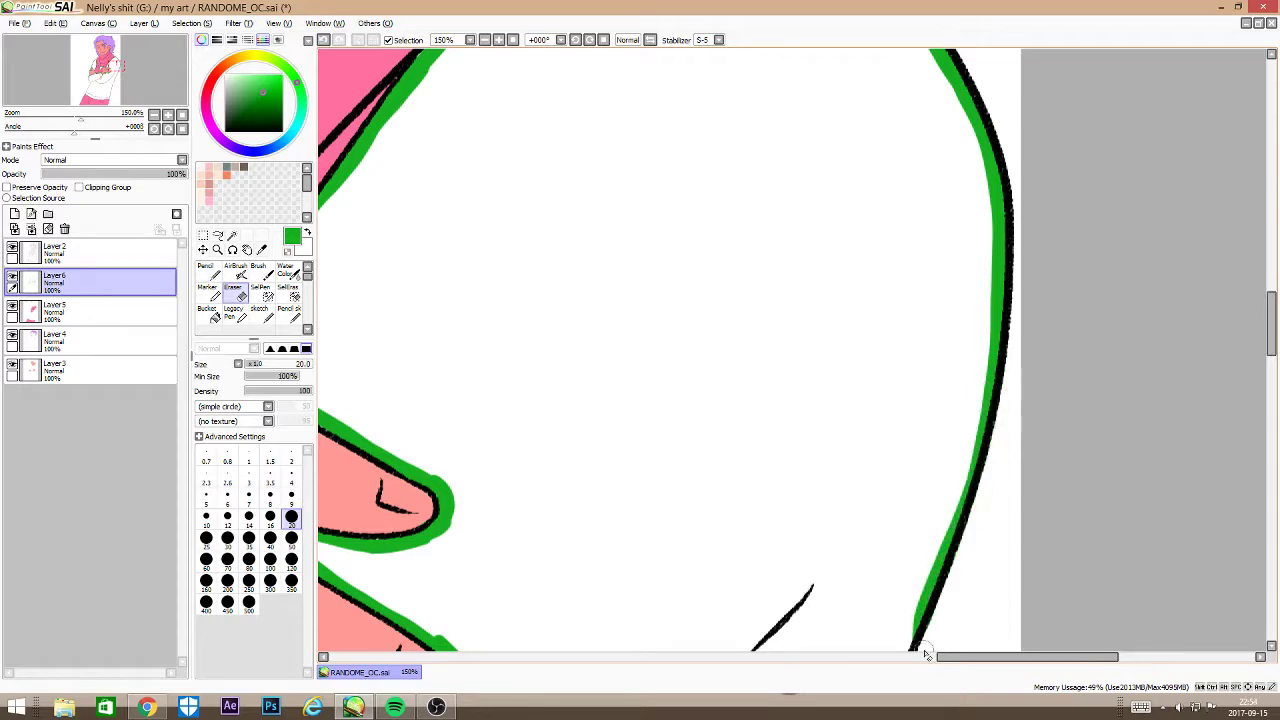
scroll(920, 400, down, 3)
drag(918, 195, 700, 650)
Step: Extend the green border from the arm down the sweater's side to the corner of the hem
scroll(700, 600, down, 3)
mouse_move(770, 60)
mouse_down()
mouse_move(656, 315)
mouse_move(642, 405)
mouse_move(595, 436)
mouse_move(535, 648)
mouse_up()
scroll(545, 640, down, 3)
drag(535, 258, 418, 648)
scroll(418, 648, down, 3)
mouse_move(432, 226)
mouse_down()
mouse_move(415, 264)
mouse_move(384, 555)
mouse_up()
Step: Paint the green border along the sweater's hem above the trousers and clean up its edge
scroll(700, 400, left, 5)
mouse_move(1050, 548)
mouse_down()
mouse_move(962, 580)
mouse_move(770, 608)
mouse_move(320, 602)
mouse_up()
scroll(700, 400, left, 4)
mouse_move(800, 608)
mouse_down()
mouse_move(653, 580)
mouse_move(491, 518)
mouse_move(323, 425)
mouse_up()
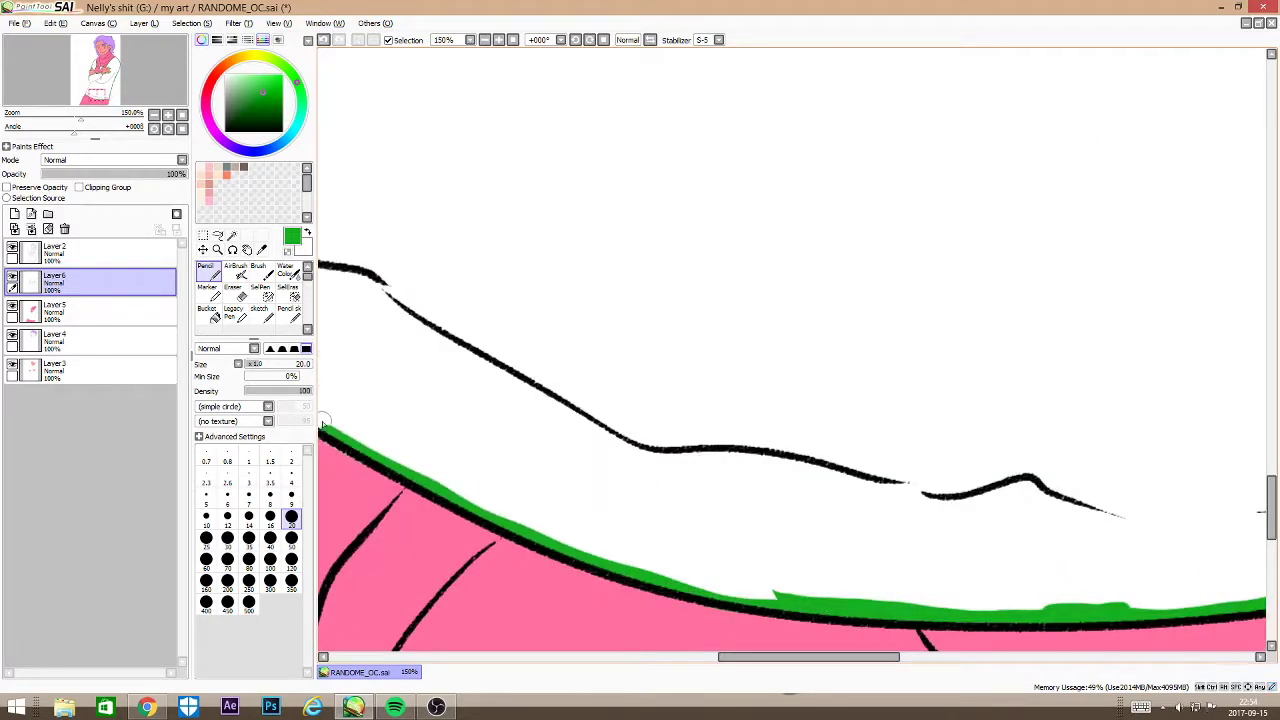
key(e)
key(n)
Step: Close the green border up the sweater's opposite side and around the folded elbow, erasing any overspill
scroll(700, 400, left, 3)
mouse_move(692, 446)
mouse_down()
mouse_move(466, 290)
mouse_move(590, 45)
mouse_up()
scroll(700, 350, up, 4)
mouse_move(572, 540)
mouse_down()
mouse_move(645, 418)
mouse_move(588, 492)
mouse_up()
key(e)
key(n)
drag(645, 418, 826, 84)
drag(1270, 437, 1270, 389)
drag(826, 507, 768, 518)
mouse_move(684, 438)
mouse_down()
mouse_move(715, 511)
mouse_move(768, 522)
mouse_up()
Step: Fill the outlined sweater and sleeves with green using the Bucket tool
click(212, 313)
click(860, 310)
scroll(860, 310, down, 6)
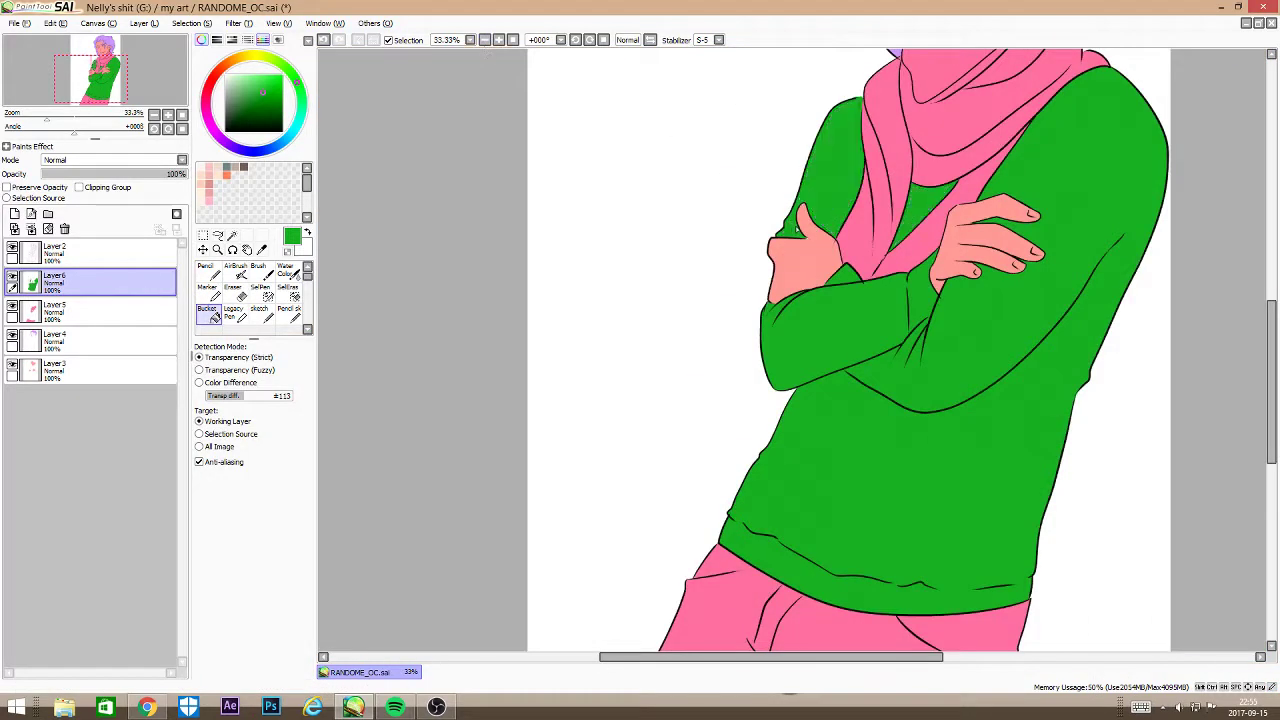
Step: Switch to the Word Online document in Chrome and read the character's appearance, personality and fashion style descriptions
click(147, 707)
scroll(470, 338, up, 5)
scroll(462, 355, down, 3)
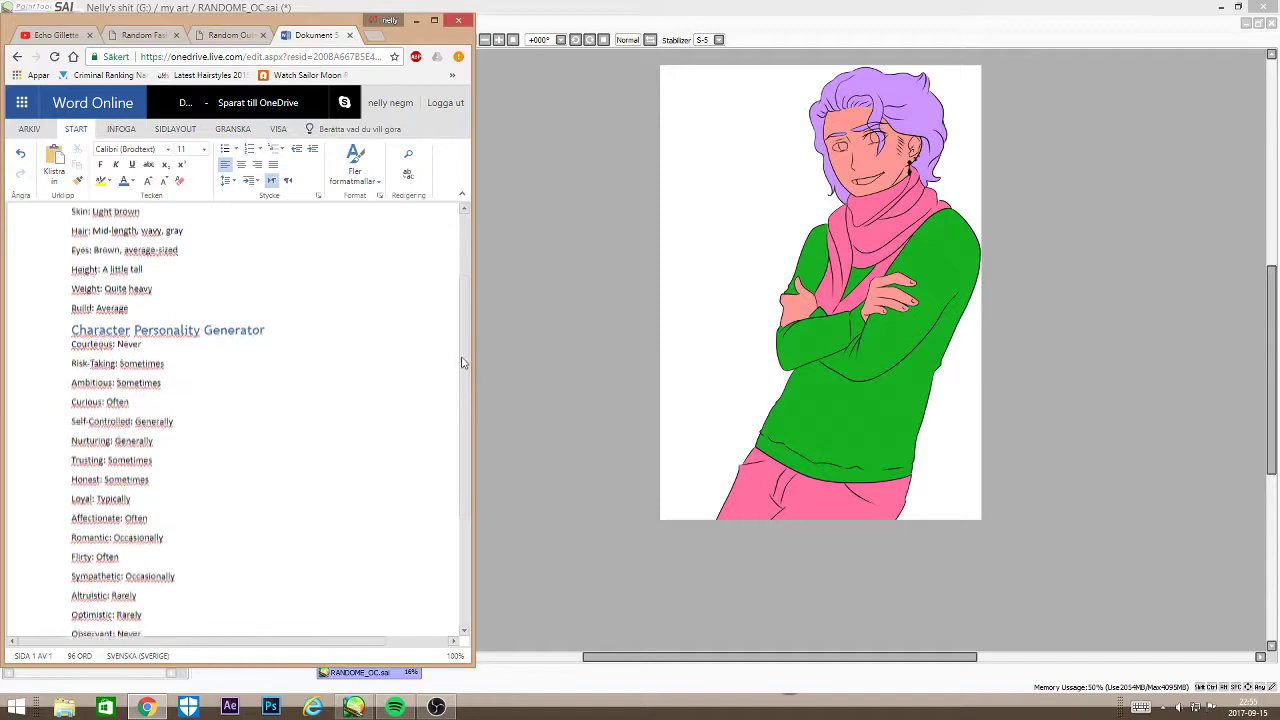
scroll(455, 374, down, 4)
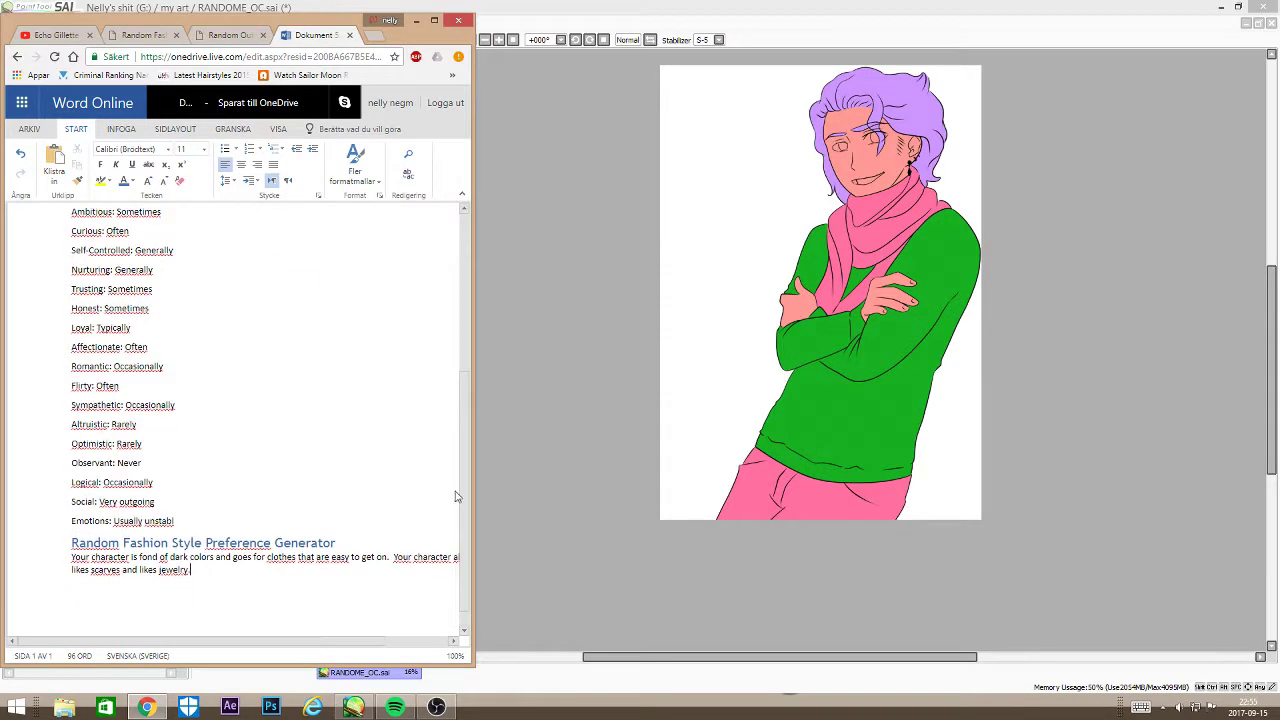
Step: Switch back to PaintTool SAI and recolour the hair on its layer from purple to light grey
click(416, 20)
click(140, 340)
click(226, 89)
key(ctrl+z)
scroll(918, 255, up, 2)
Step: Try several tan and light brown skin tones on the face and both hands on the skin layer
click(120, 370)
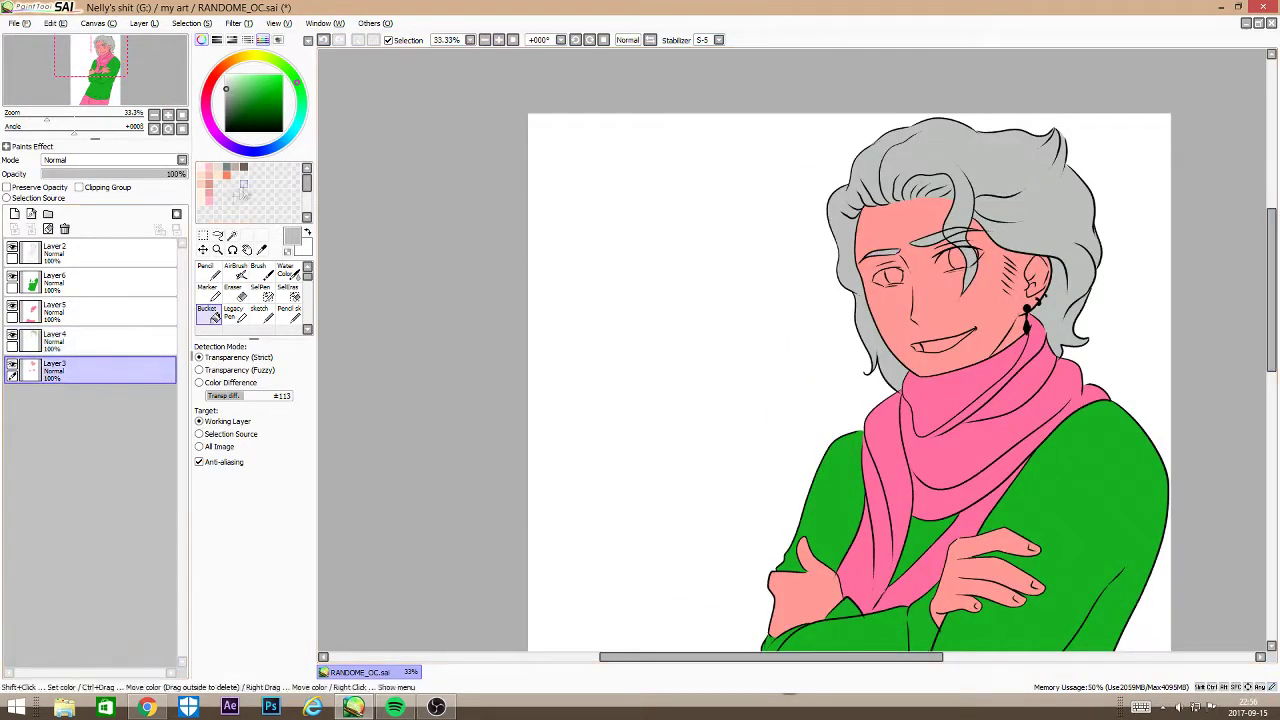
click(230, 62)
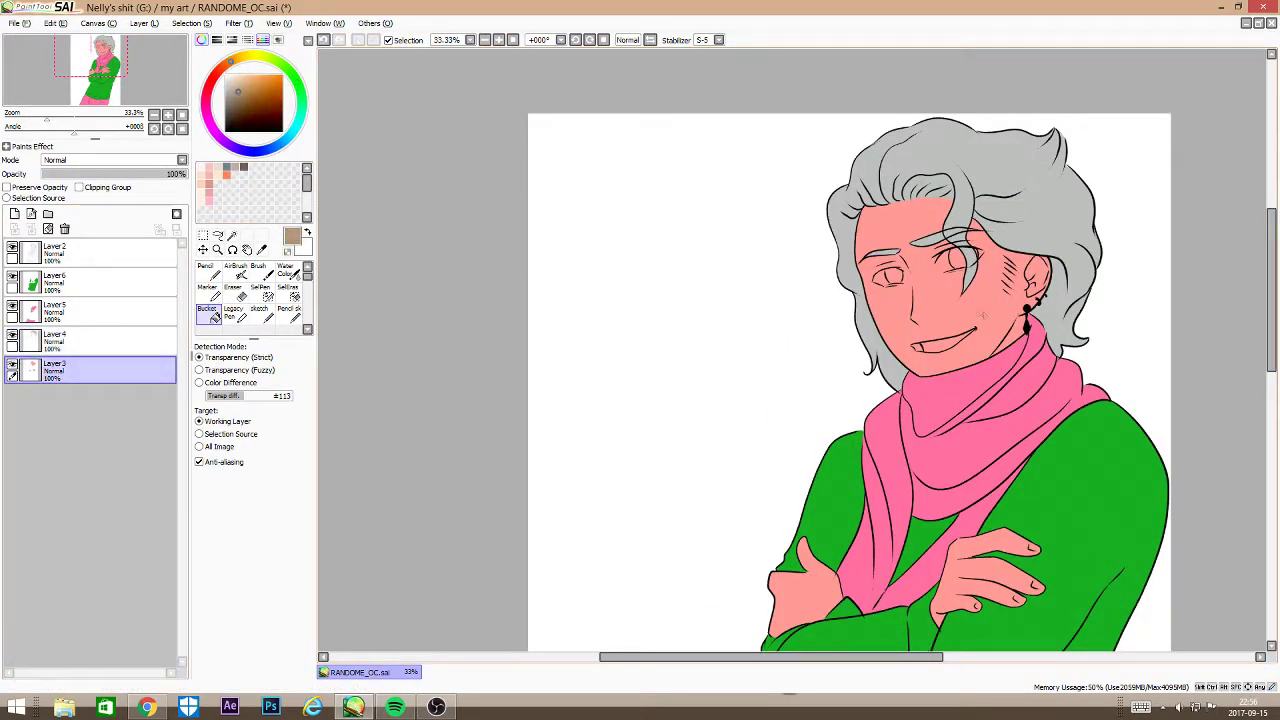
click(918, 255)
click(241, 82)
click(998, 292)
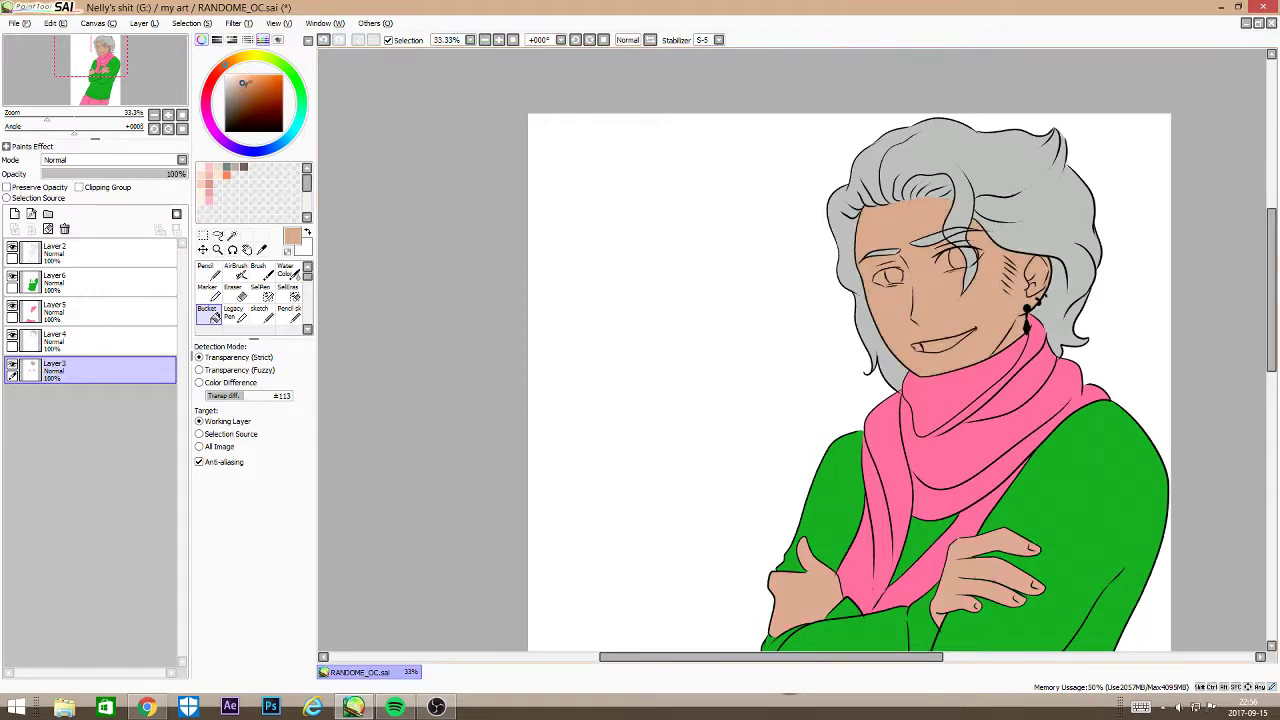
click(952, 291)
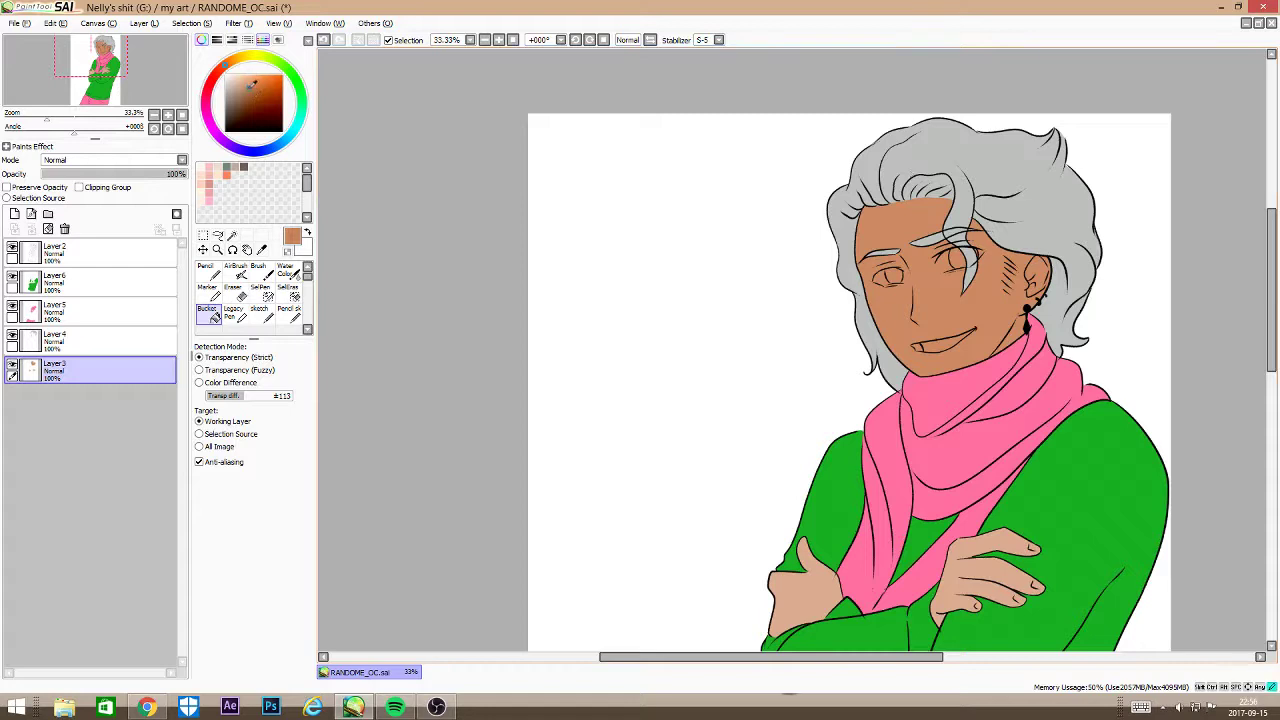
click(246, 81)
click(936, 311)
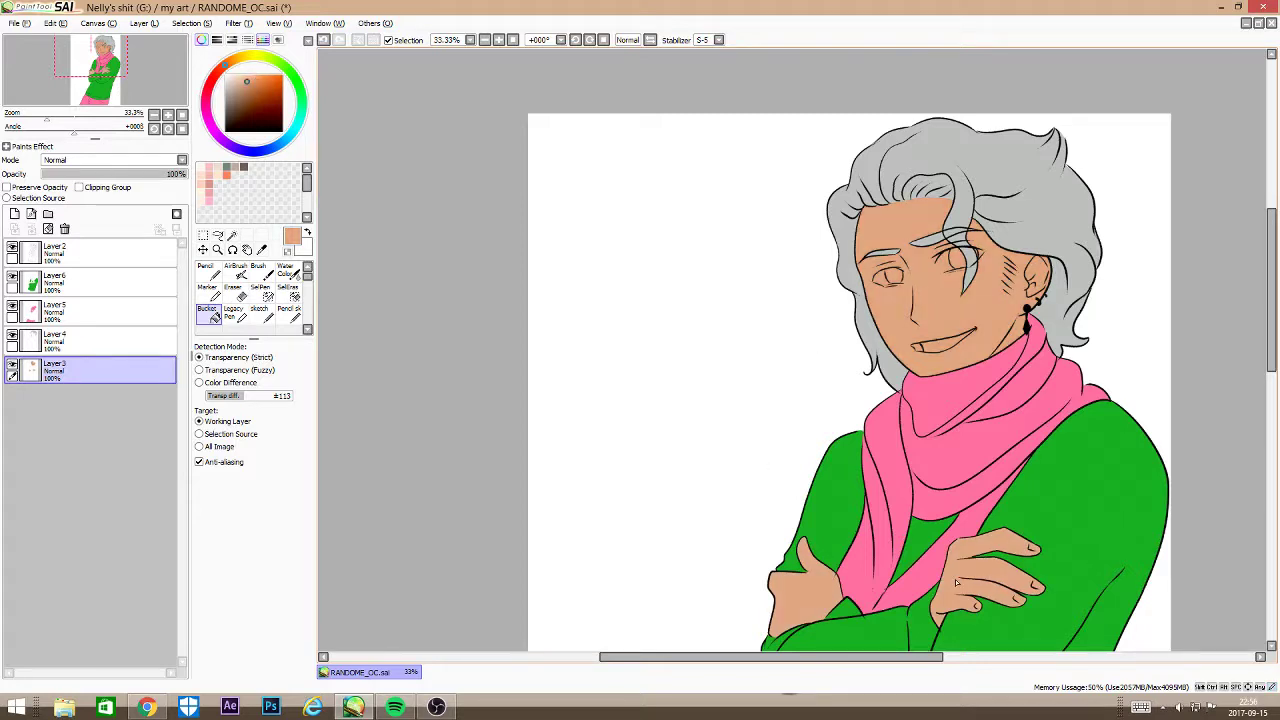
click(938, 311)
click(806, 598)
click(965, 574)
Step: Try a yellower, golden brown skin tone on the face
click(231, 61)
click(258, 101)
click(921, 278)
drag(257, 81, 250, 86)
click(905, 305)
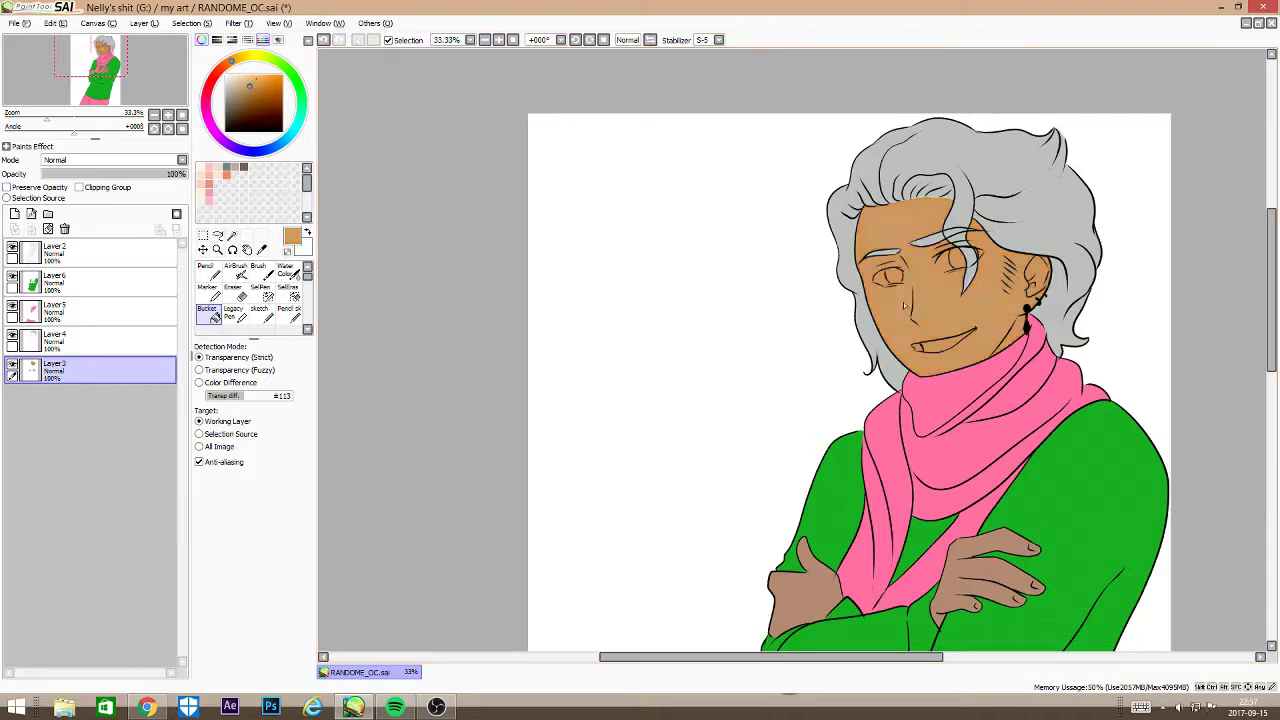
Step: Switch to Chrome and search Google Images for "BROWN SKIN COLOR" in a new tab
click(154, 708)
click(375, 36)
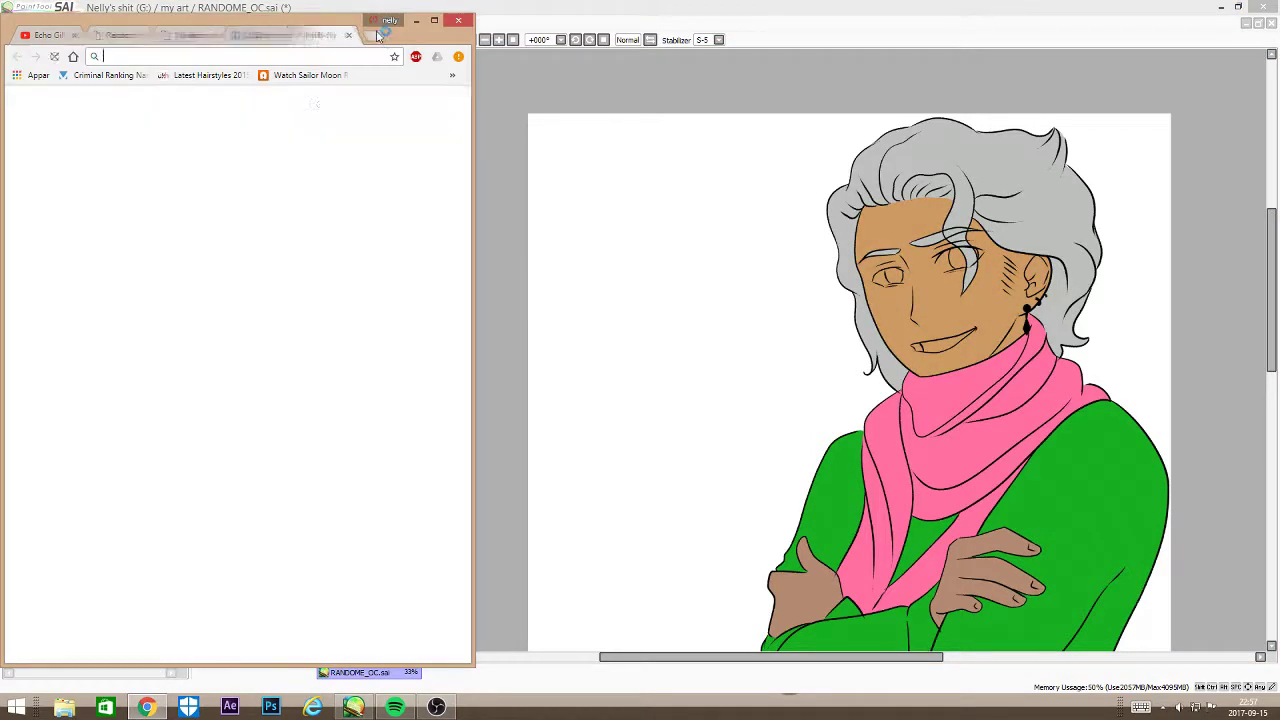
text(t)
key(BackSpace)
key(BackSpace)
text(BROW)
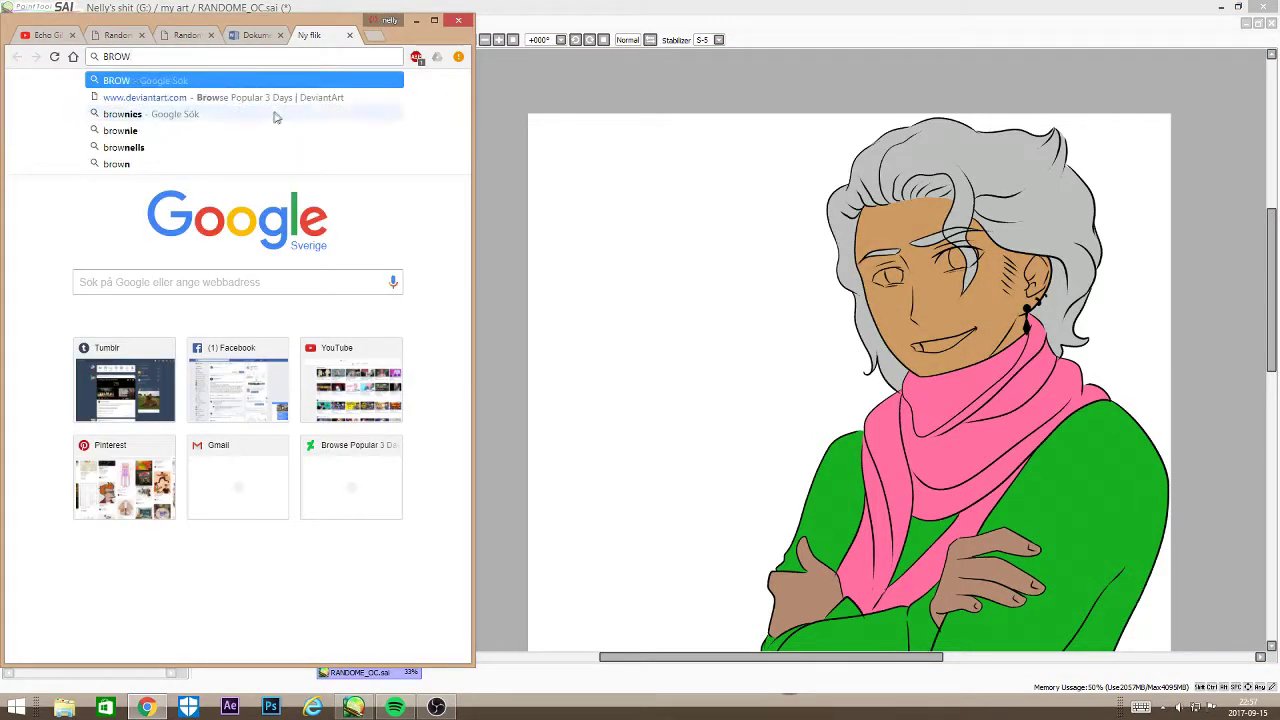
text(N SKIN COLOR)
key(Return)
click(175, 151)
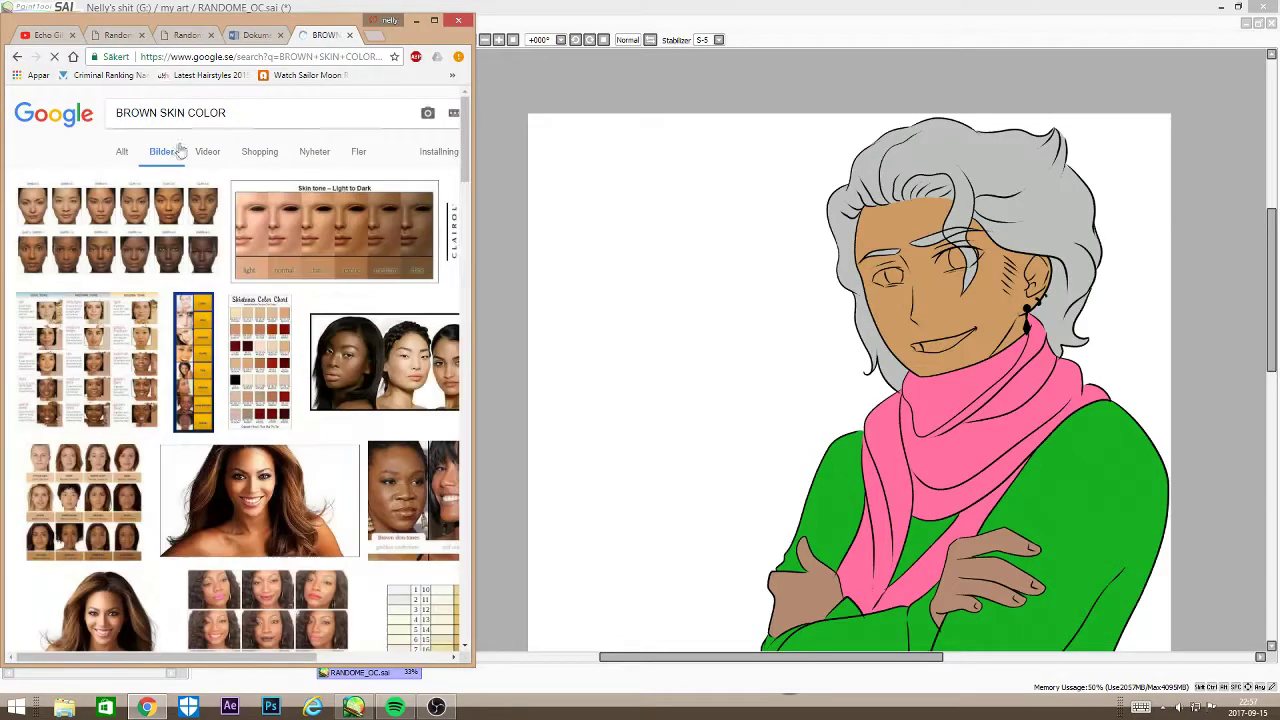
Step: Examine the skin tone charts among the image results, including the Prismacolor skin tone chart
scroll(247, 244, down, 5)
click(103, 345)
scroll(104, 342, down, 6)
click(98, 368)
scroll(98, 368, down, 5)
scroll(99, 368, down, 5)
click(173, 365)
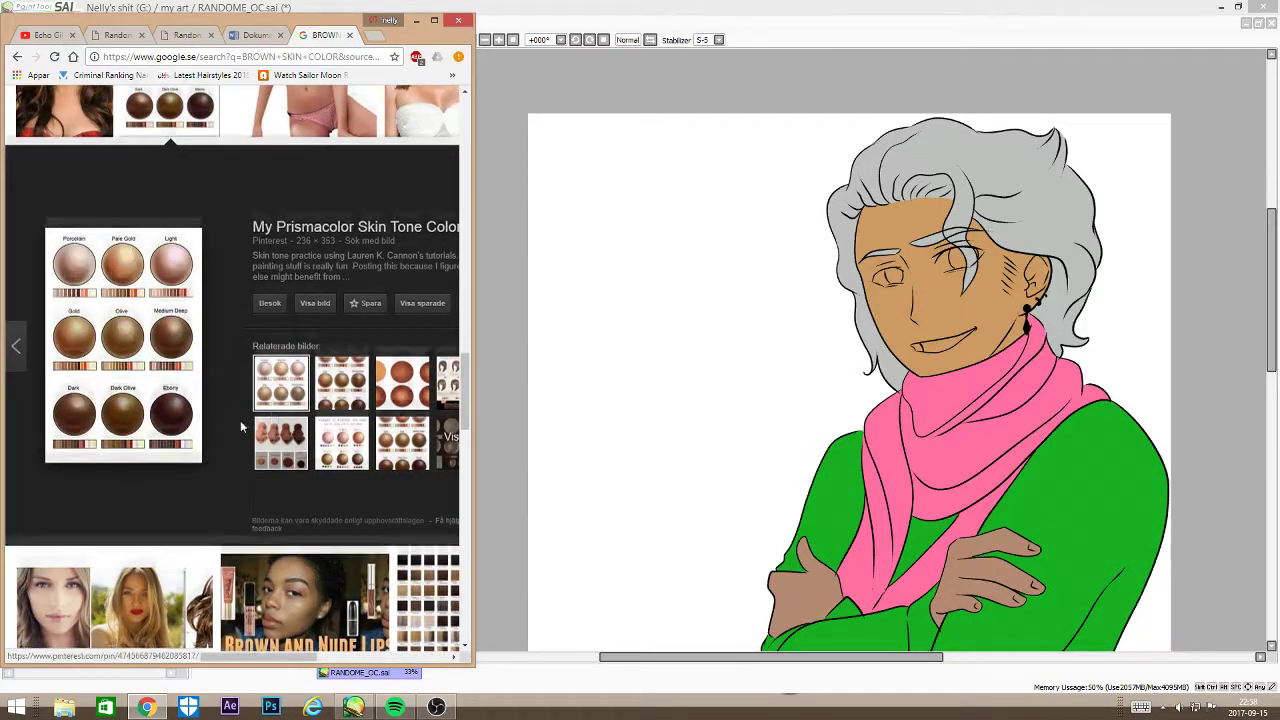
scroll(240, 420, down, 10)
Step: Copy a gridded skin tone swatch chart from the image results and paste it into the PaintTool SAI drawing as a new layer
click(222, 328)
scroll(222, 328, down, 7)
click(280, 400)
right_click(154, 416)
click(212, 547)
click(620, 363)
key(ctrl+v)
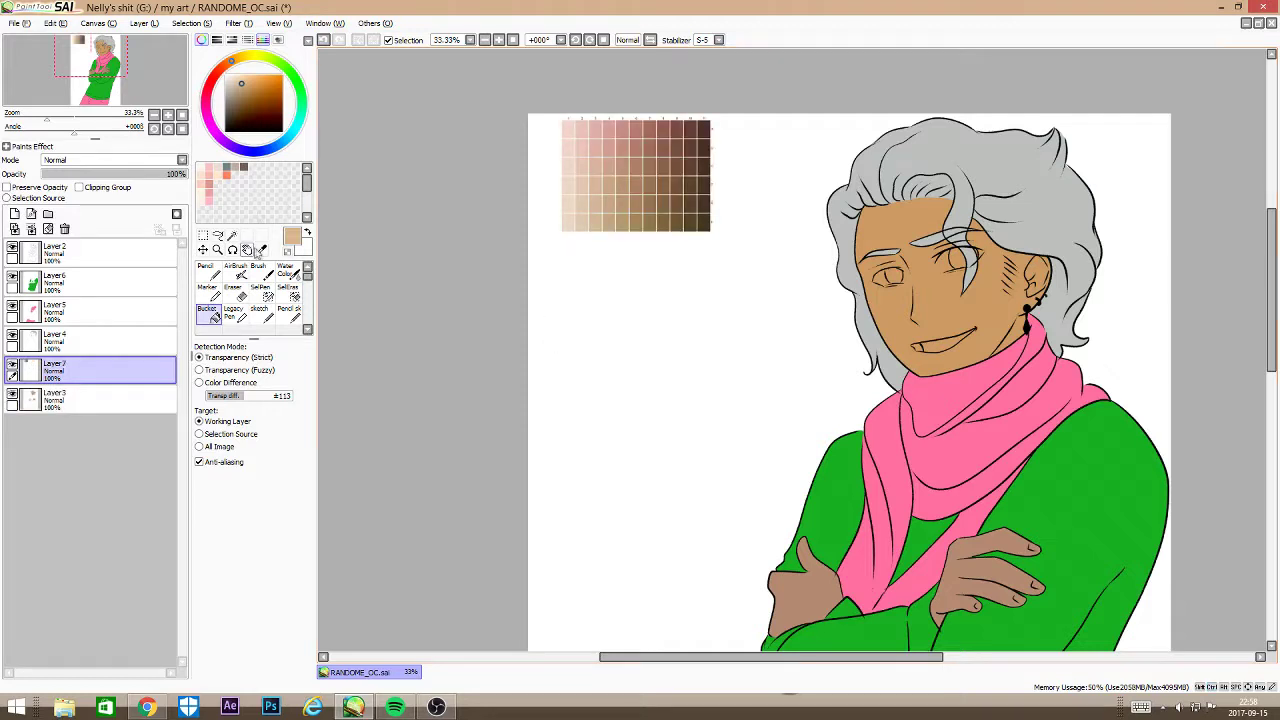
Step: Fill the face and both hands on the skin layer with a medium brown based on the chart, and hide the chart layer
click(262, 249)
click(903, 230)
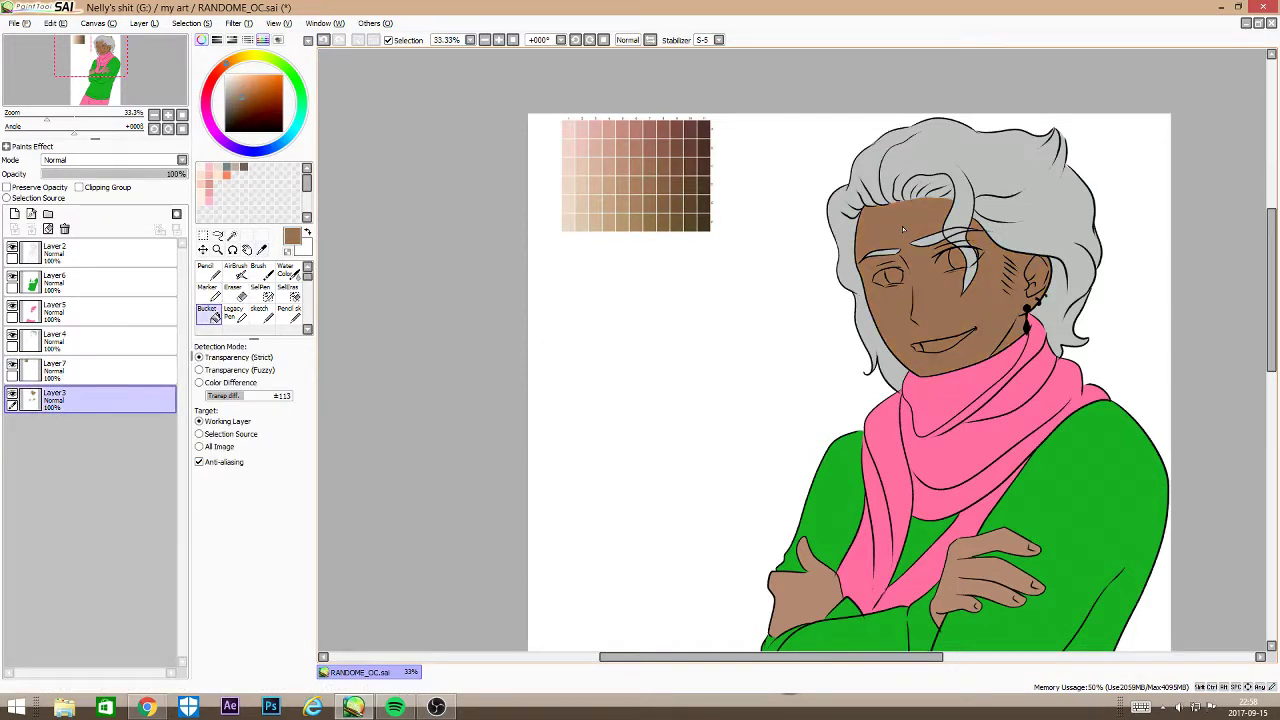
key(ctrl+z)
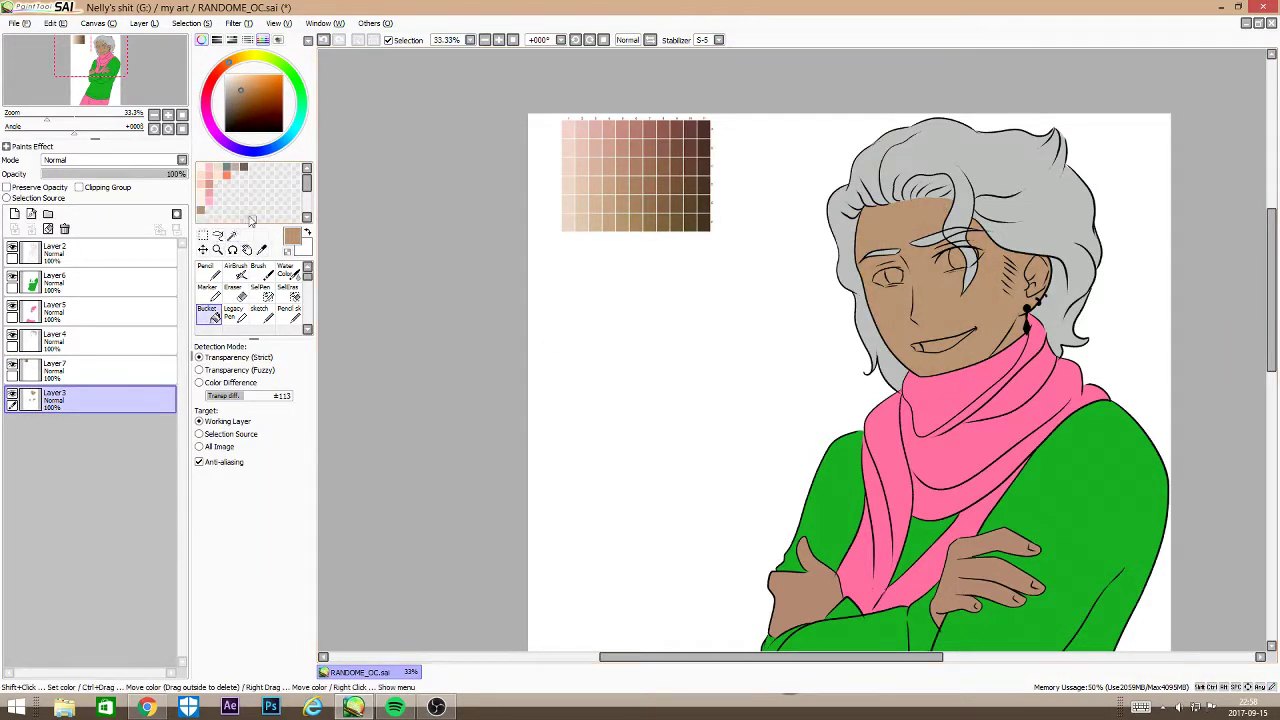
click(12, 365)
click(808, 597)
click(955, 568)
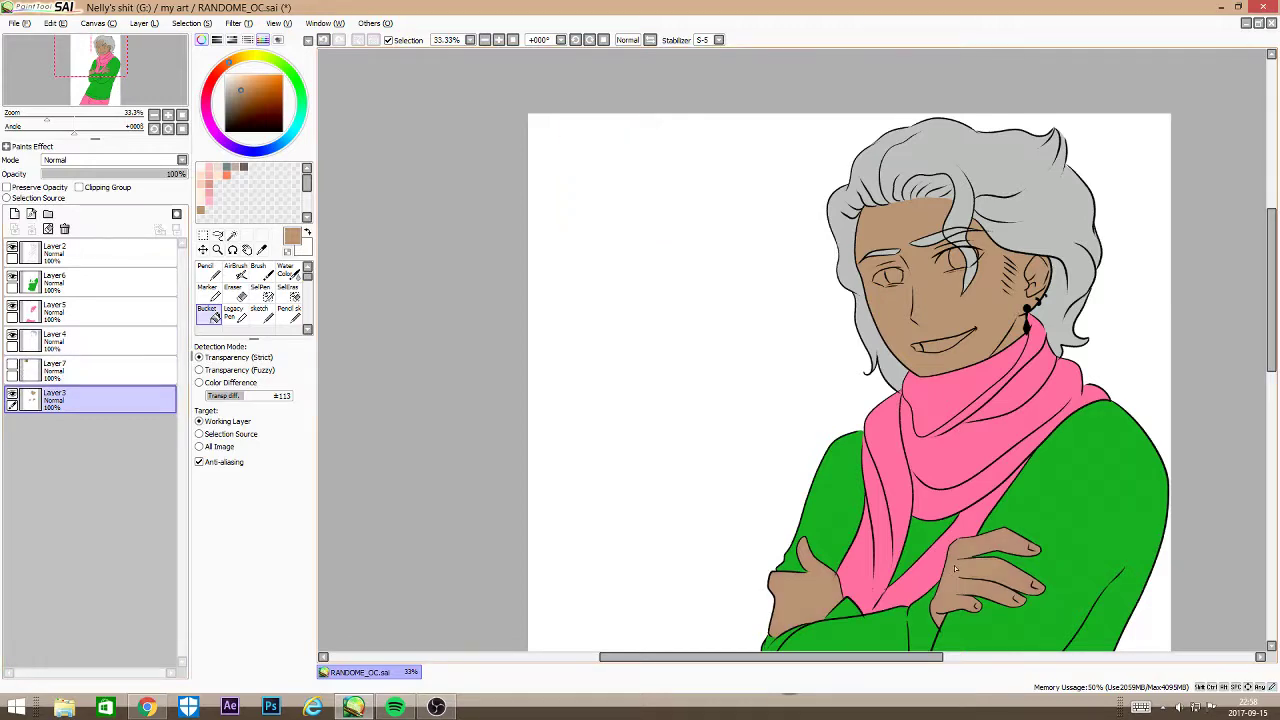
Step: Recolour the scarf and trousers deep red on their shared layer
click(99, 314)
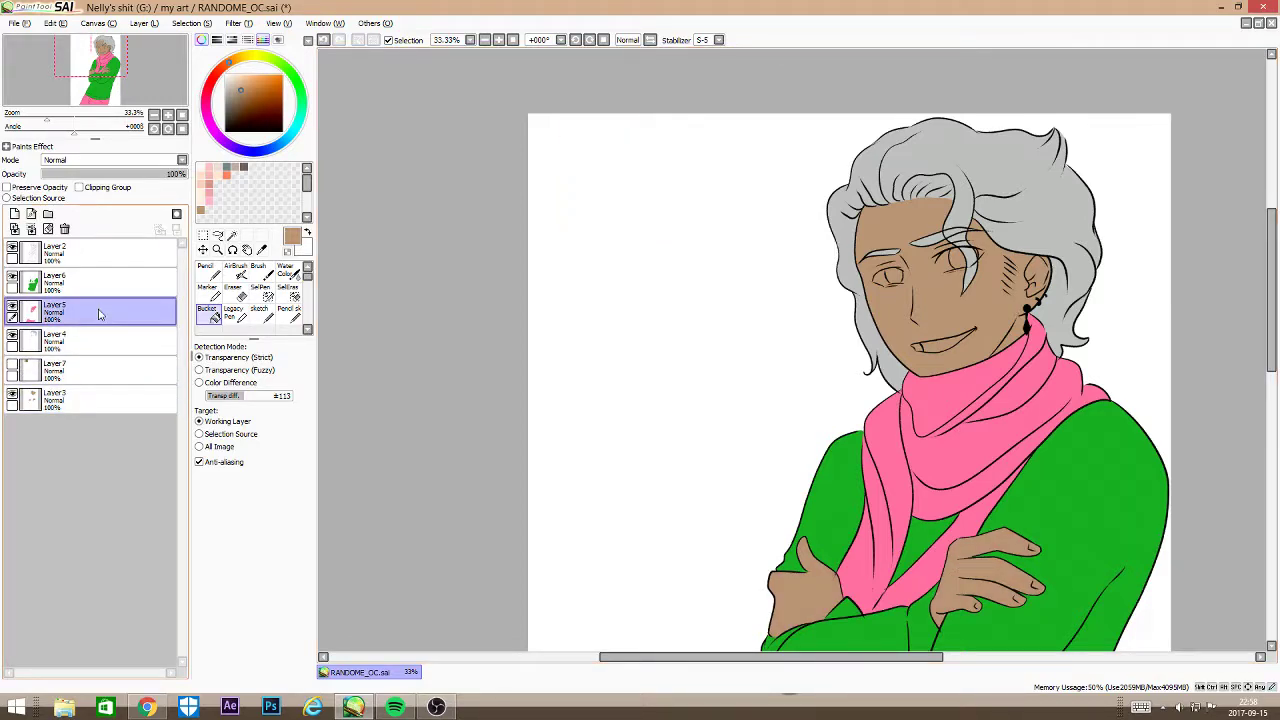
click(215, 76)
click(905, 421)
scroll(905, 421, down, 5)
click(850, 535)
Step: Recolour the sweater body and sleeves very dark maroon on the sweater layer
click(105, 283)
click(238, 121)
click(890, 335)
click(826, 85)
click(920, 100)
scroll(920, 100, up, 3)
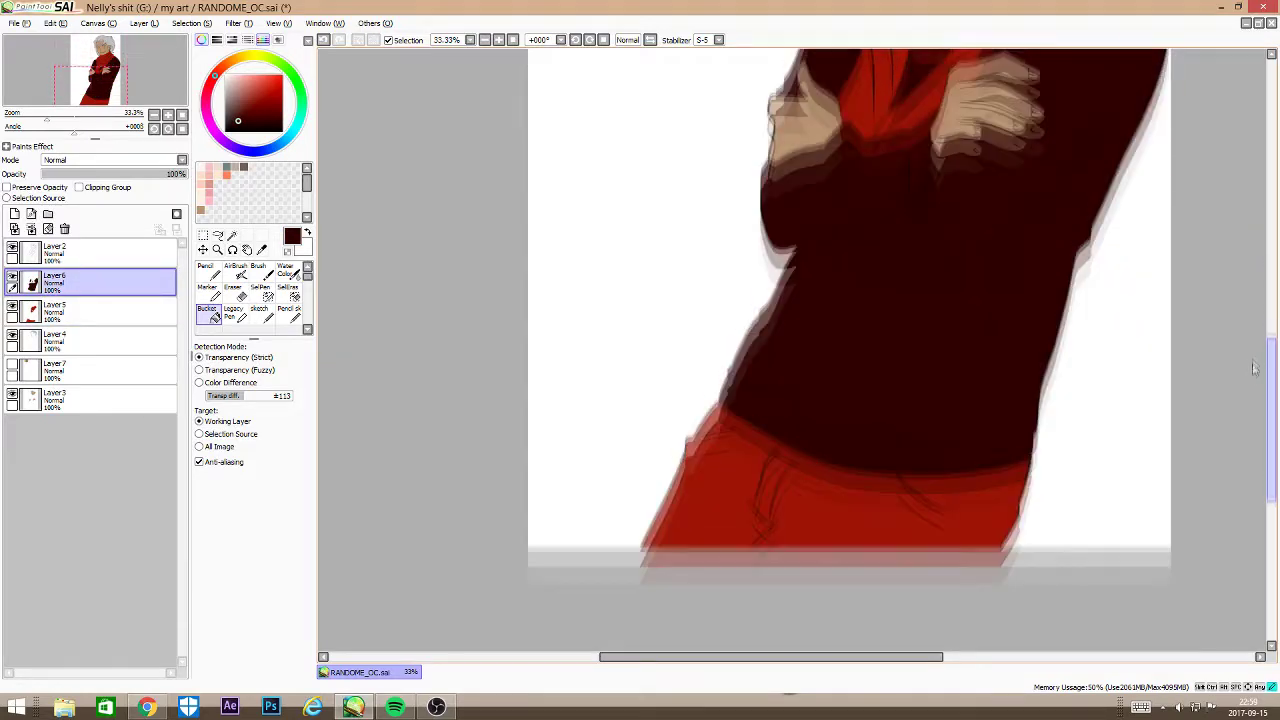
Step: Recolour the trousers a blackish maroon, testing darker shades on the scarf and trousers layer
click(99, 314)
click(263, 113)
click(844, 568)
click(711, 596)
click(227, 122)
click(708, 590)
click(232, 124)
click(717, 580)
drag(1270, 376, 1264, 421)
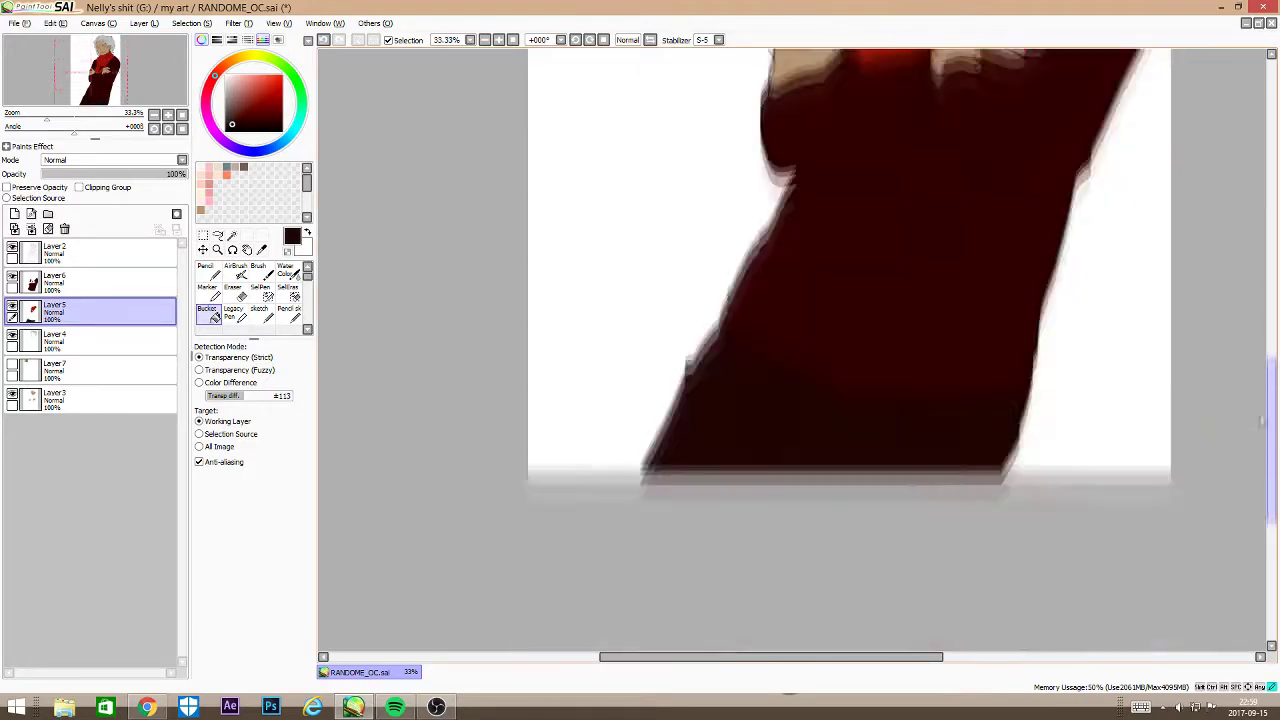
scroll(1262, 422, up, 5)
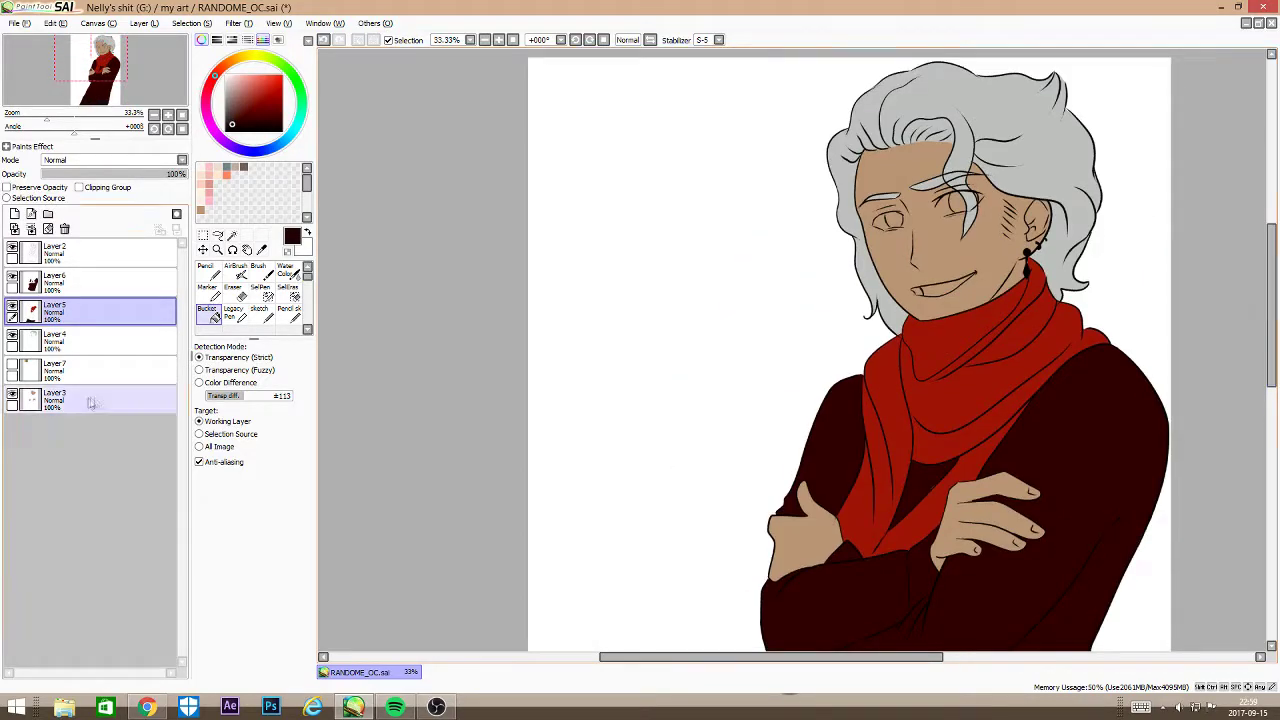
Step: Add a clipping-group layer directly above the skin layer and choose a medium purple for shading
click(100, 398)
click(14, 214)
click(79, 187)
click(262, 249)
click(898, 163)
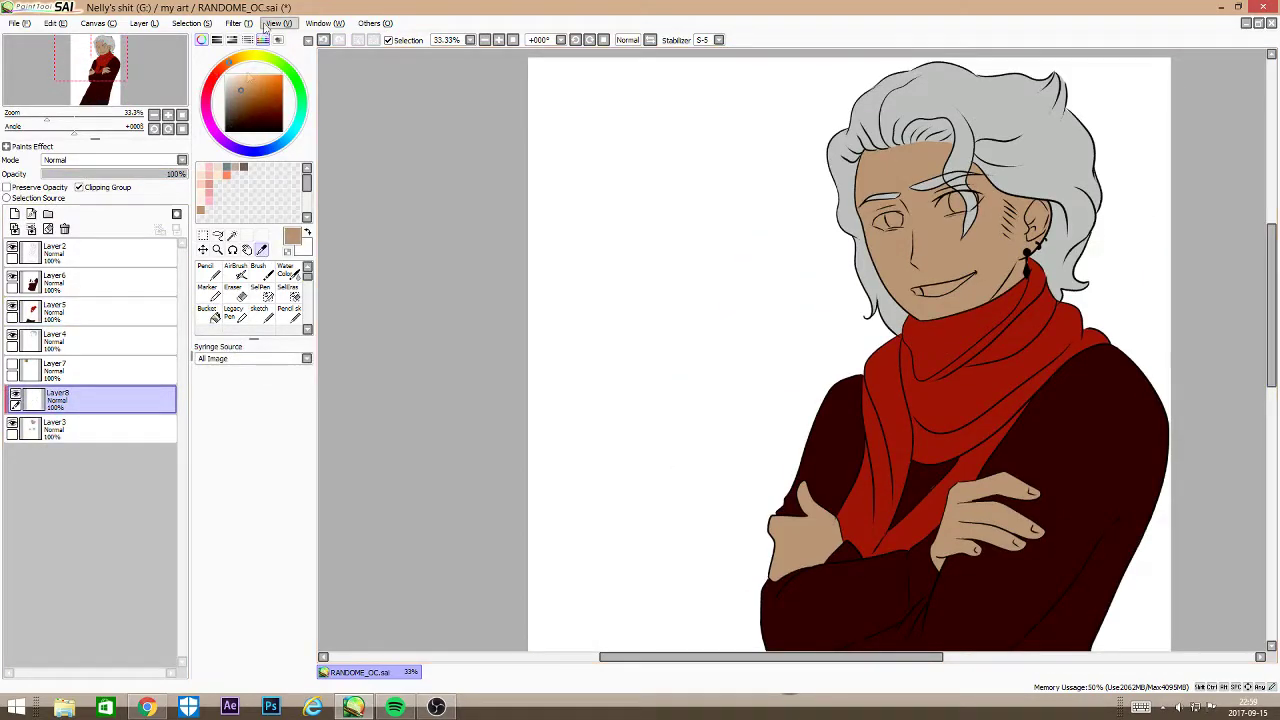
click(224, 141)
Step: Try blocking in purple shadows along the nose and hanging hair lock with the Pencil at size 60
click(206, 270)
click(291, 560)
click(291, 519)
click(291, 561)
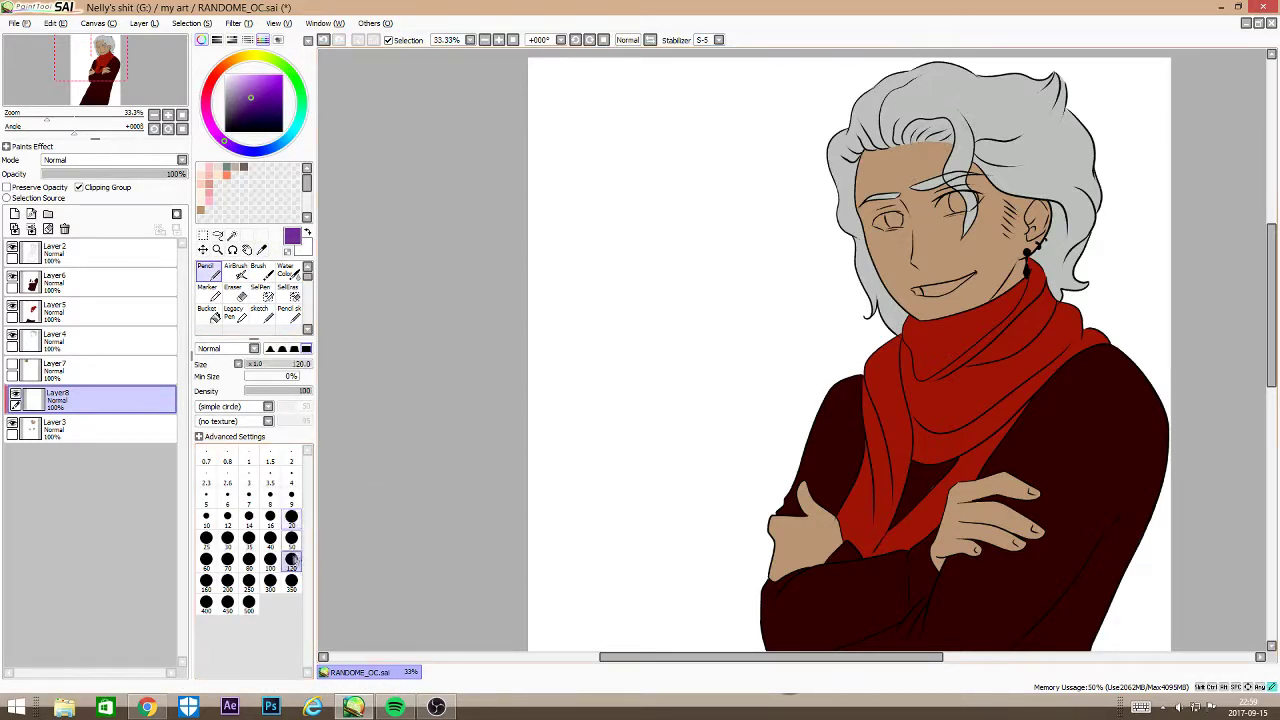
click(207, 561)
drag(951, 149, 954, 143)
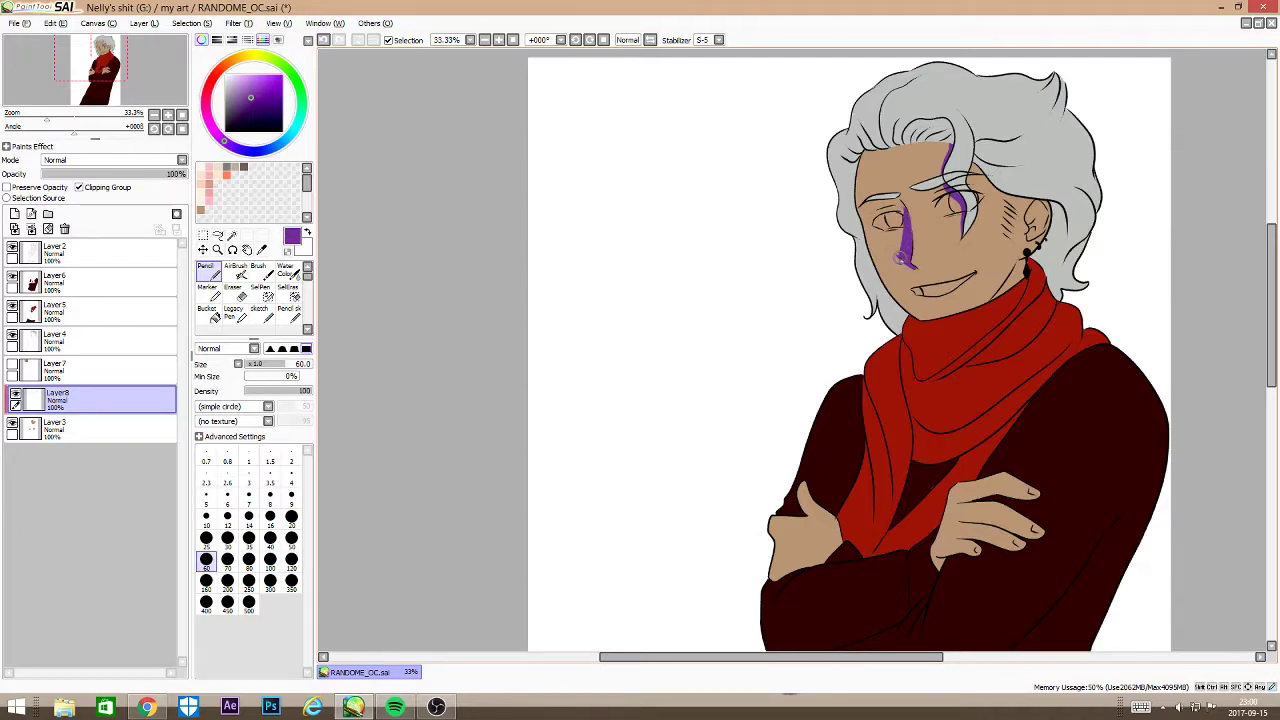
drag(905, 262, 902, 242)
click(499, 40)
click(499, 40)
click(499, 40)
drag(1085, 170, 736, 512)
key(d)
Step: Paint purple shadows along the nose, beside the hanging hair lock and under both eyebrows with the Sketch brush at size 20
click(262, 315)
drag(760, 239, 783, 423)
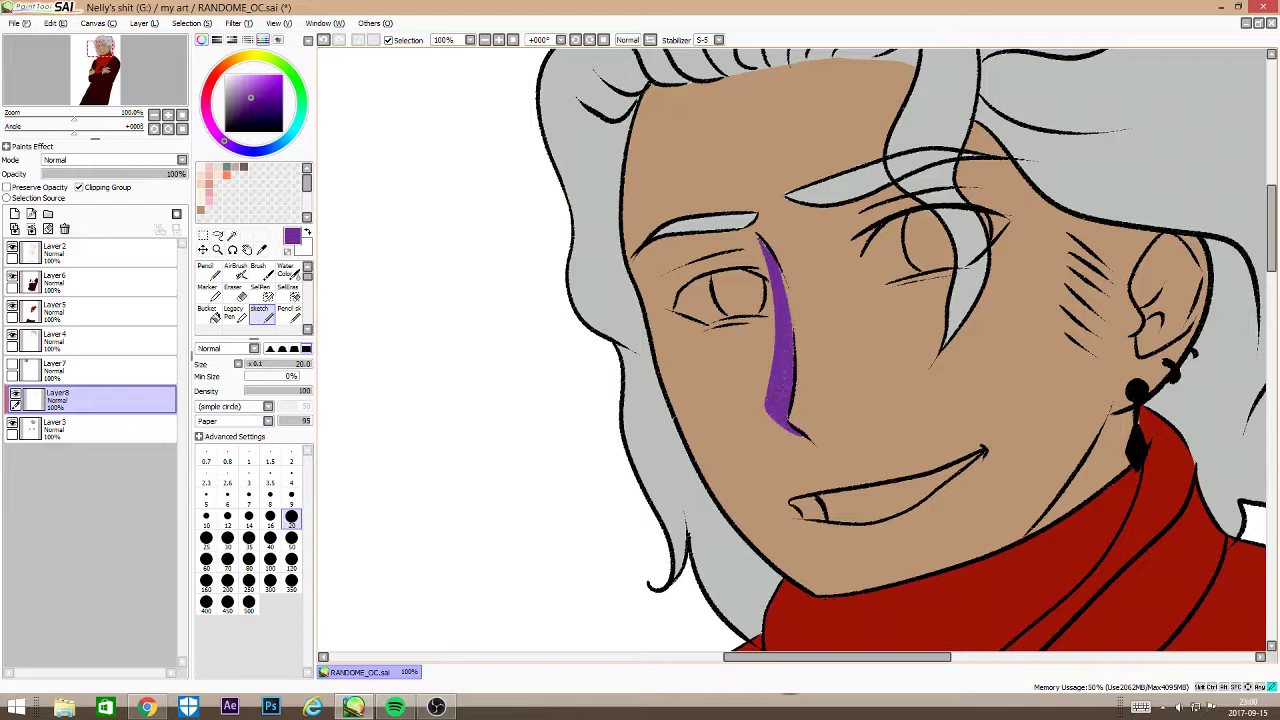
drag(912, 68, 945, 330)
drag(946, 212, 940, 348)
drag(846, 210, 818, 214)
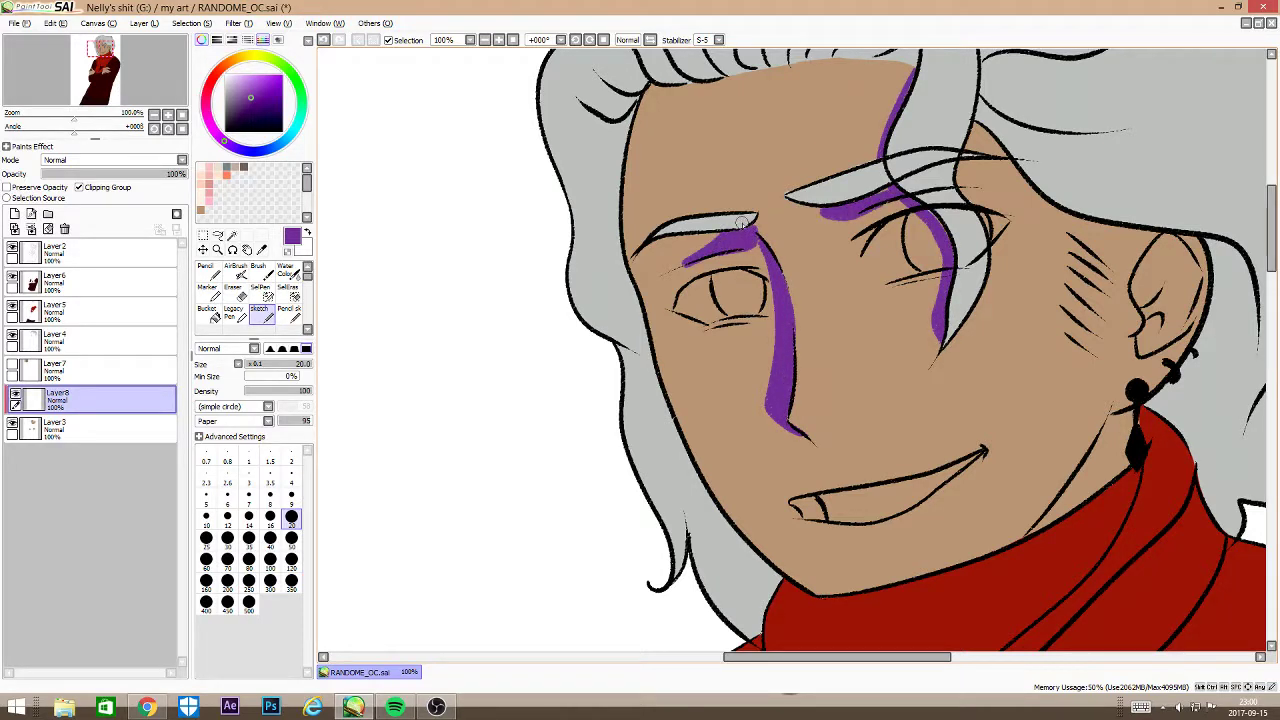
drag(794, 418, 812, 440)
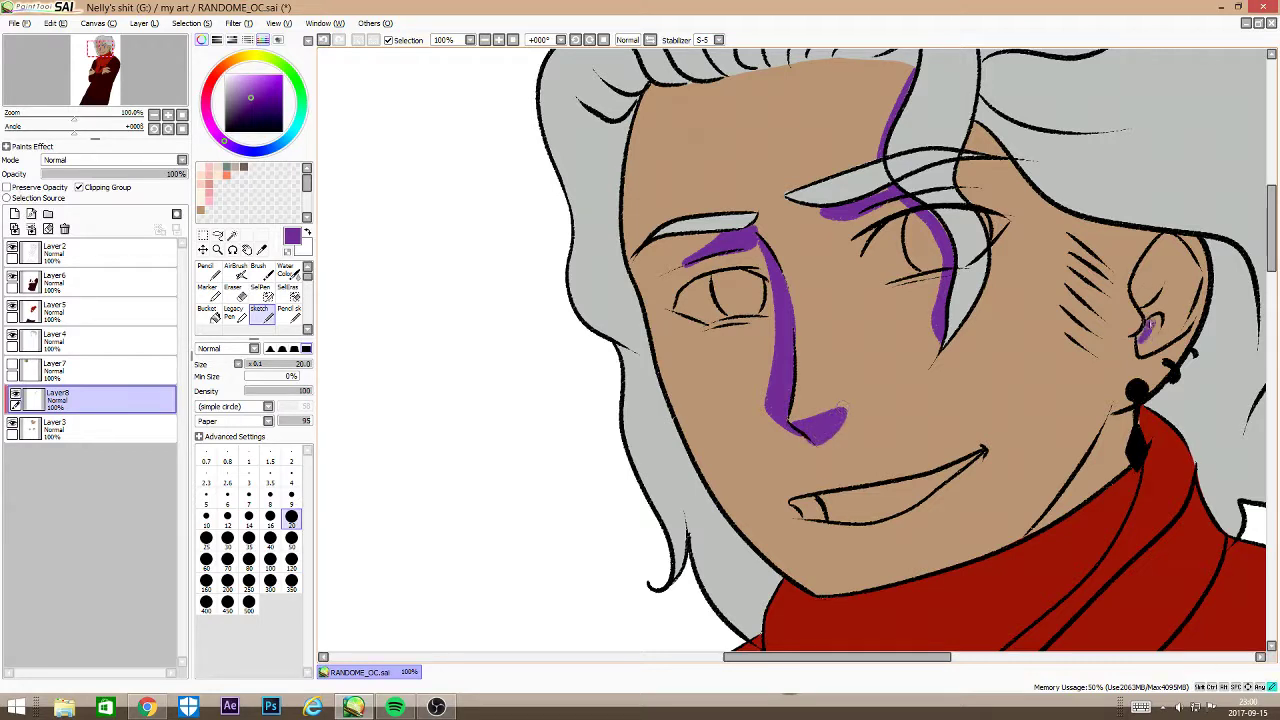
Step: Add purple shadows inside the ear, on the chin, on the neck and along the face edge beside the hair
mouse_move(1140, 300)
mouse_down()
mouse_move(1194, 268)
mouse_move(1190, 322)
mouse_up()
drag(845, 556, 908, 542)
mouse_move(1030, 532)
mouse_down()
mouse_move(1121, 424)
mouse_move(1093, 477)
mouse_up()
key(ctrl+z)
mouse_move(1133, 408)
mouse_down()
mouse_move(1122, 452)
mouse_move(1060, 520)
mouse_move(1080, 478)
mouse_up()
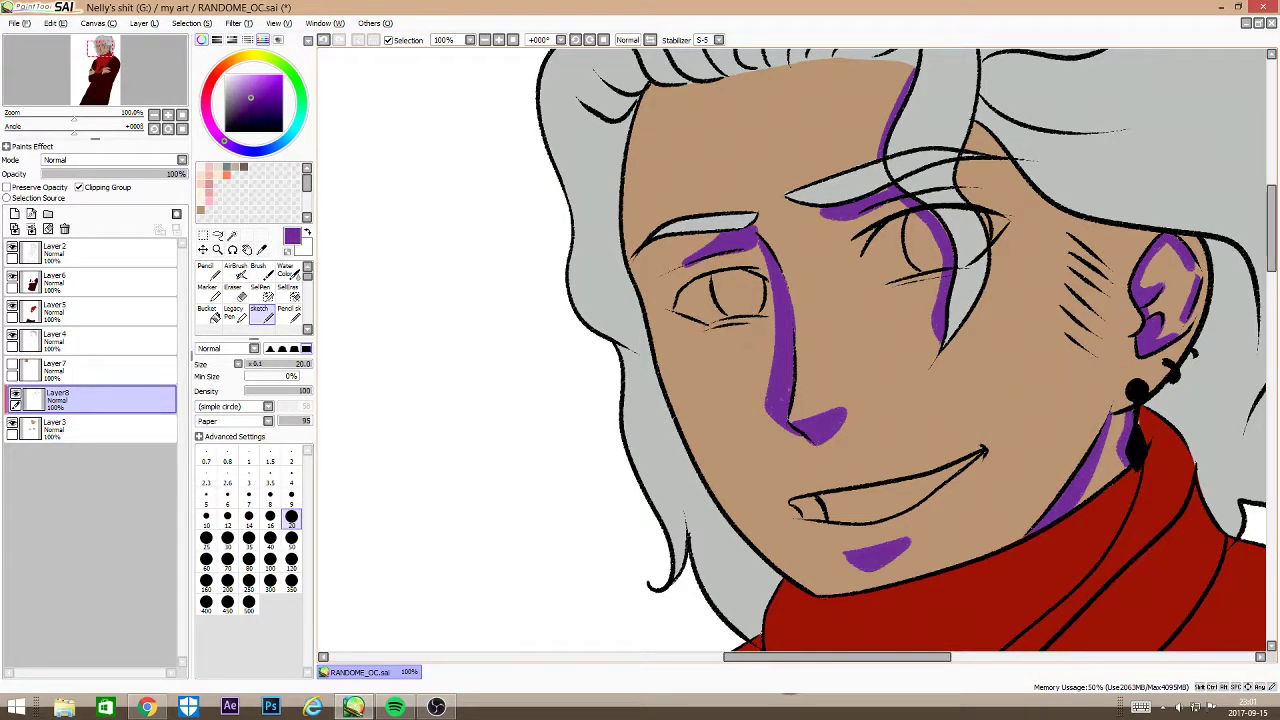
mouse_move(660, 78)
mouse_down()
mouse_move(640, 290)
mouse_move(752, 545)
mouse_move(626, 232)
mouse_up()
mouse_move(638, 110)
mouse_down()
mouse_move(634, 268)
mouse_move(702, 474)
mouse_up()
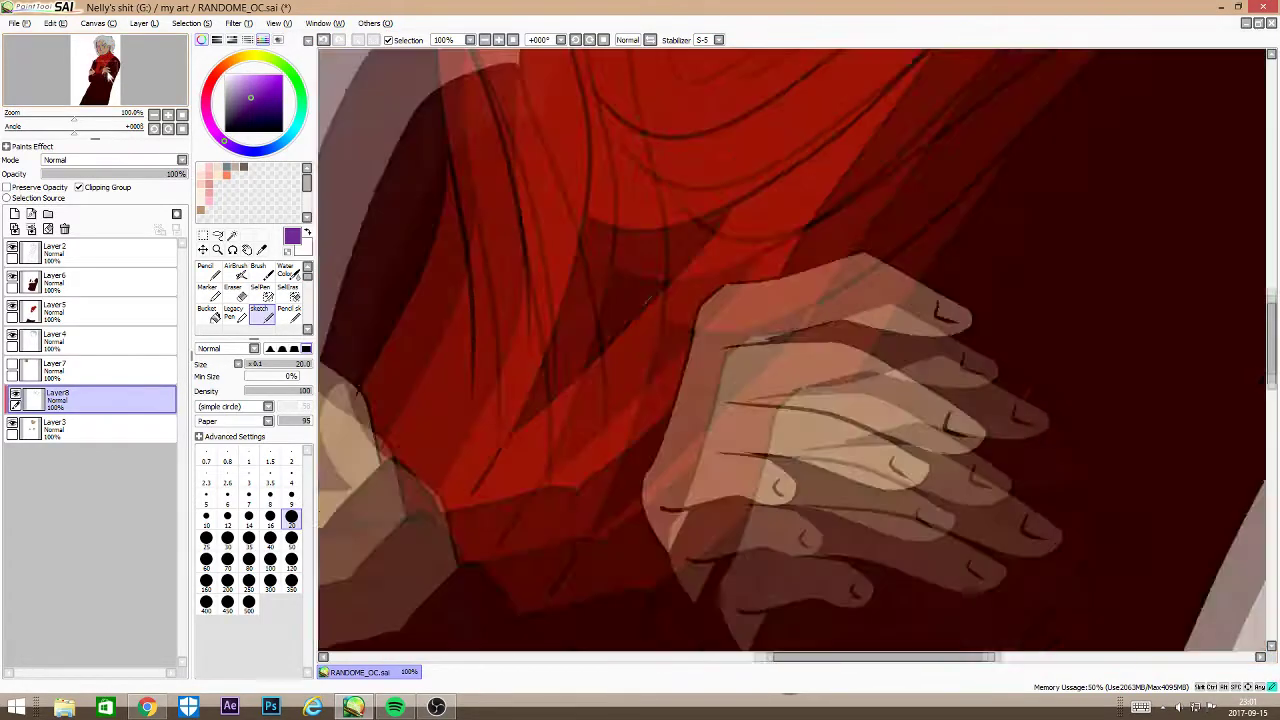
Step: Paint purple shading at the base of the spread hand and over its four fingertips, using brush size 120 for the fingertips
drag(790, 406, 796, 450)
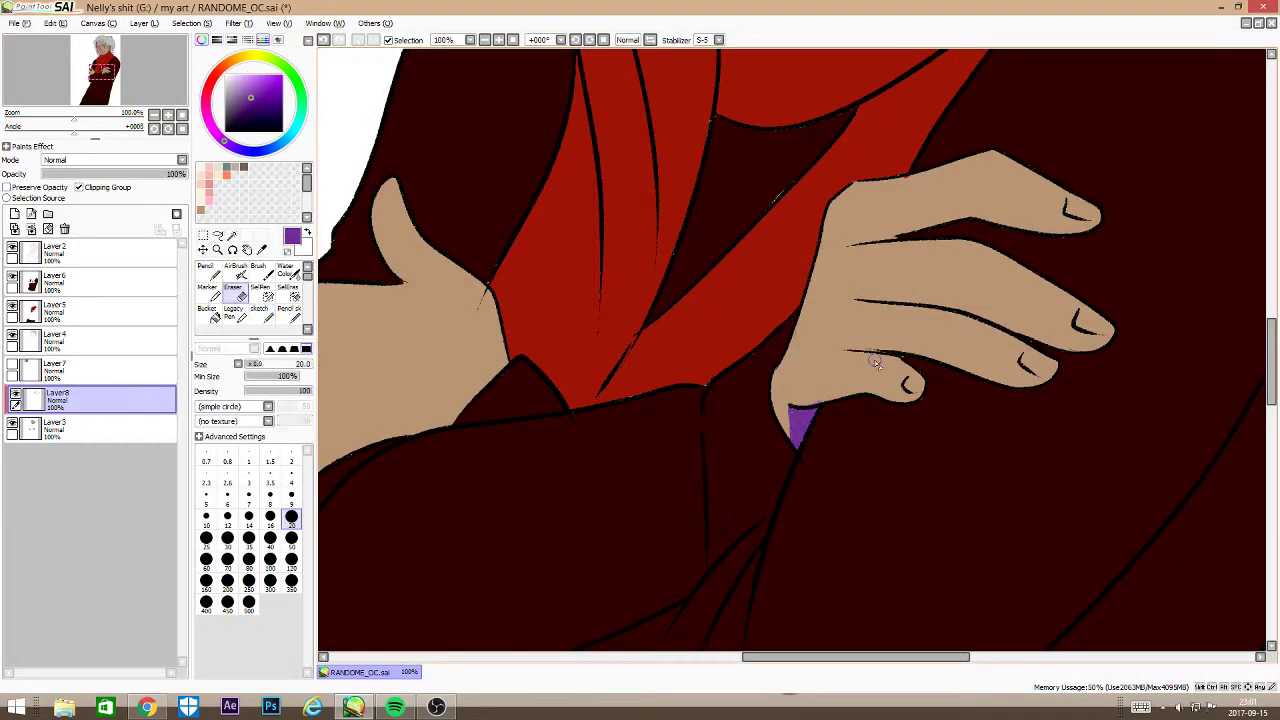
click(291, 559)
drag(898, 384, 908, 398)
drag(978, 352, 1050, 370)
drag(1080, 320, 1010, 295)
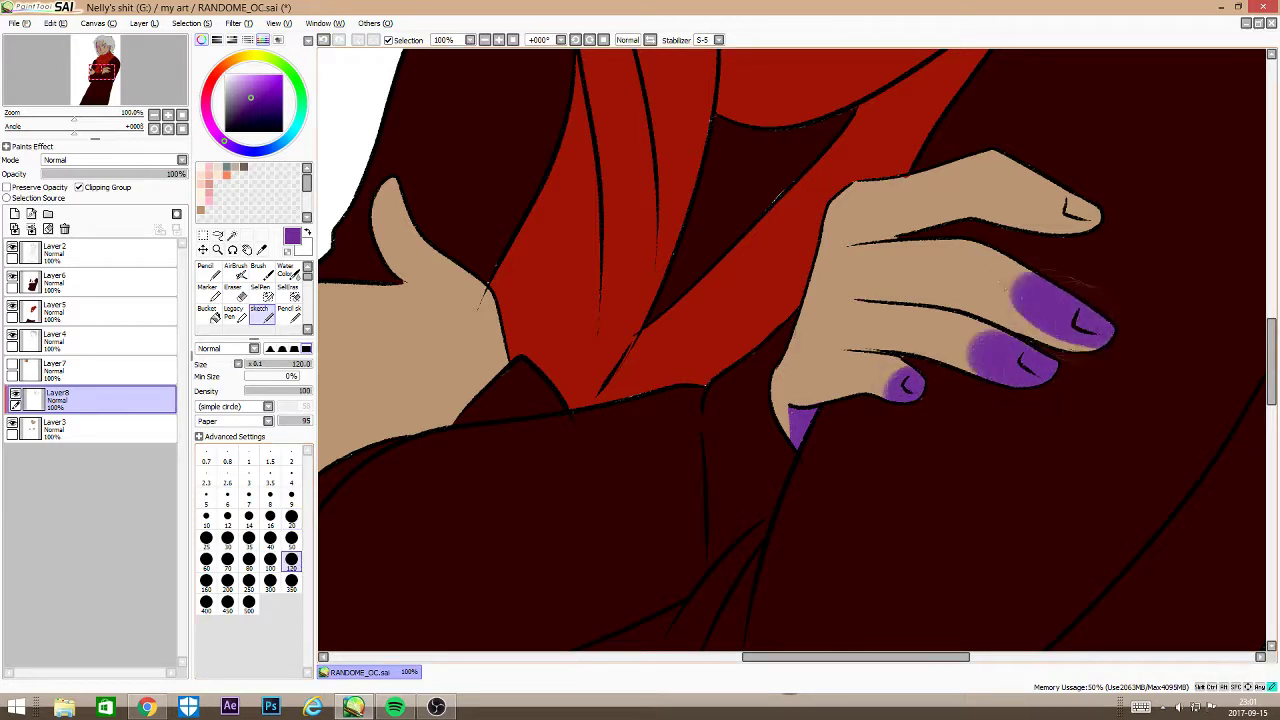
drag(1080, 205, 1000, 180)
drag(1010, 285, 1110, 330)
Step: Refine the edges of the purple fingertip shading with the Eraser and the Sketch brush at size 20
key(e)
key(b)
click(292, 517)
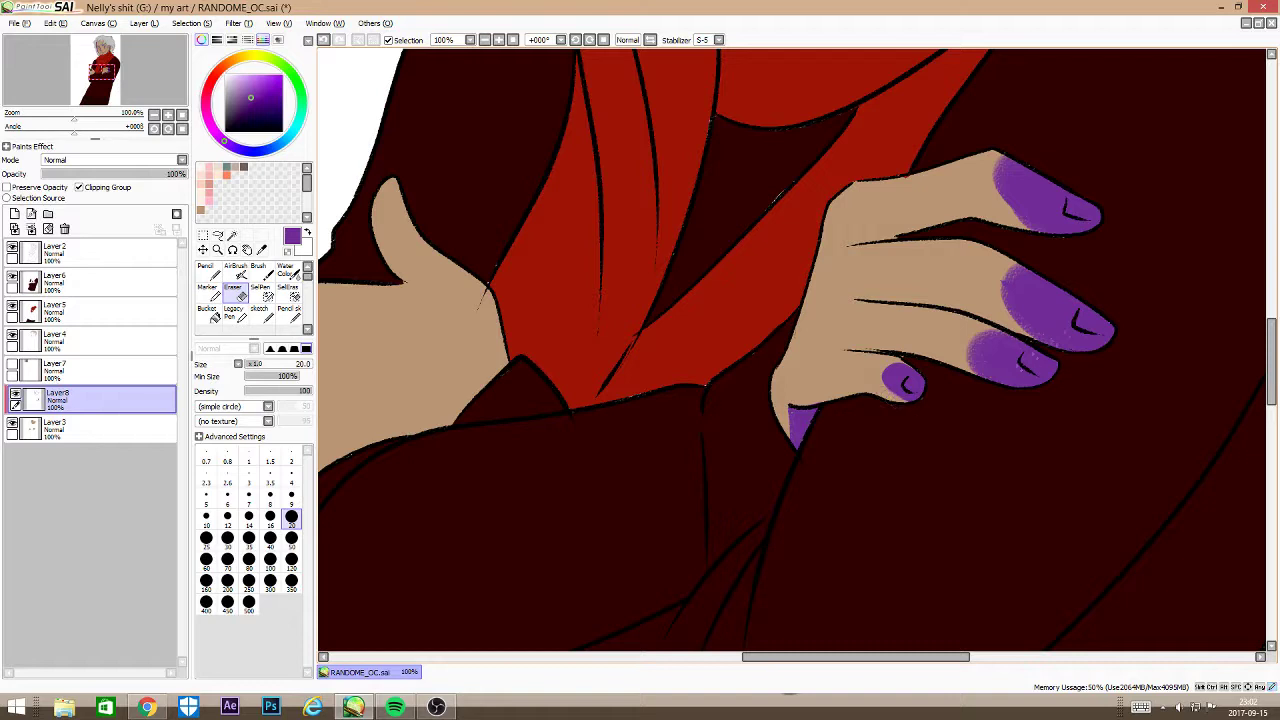
click(260, 309)
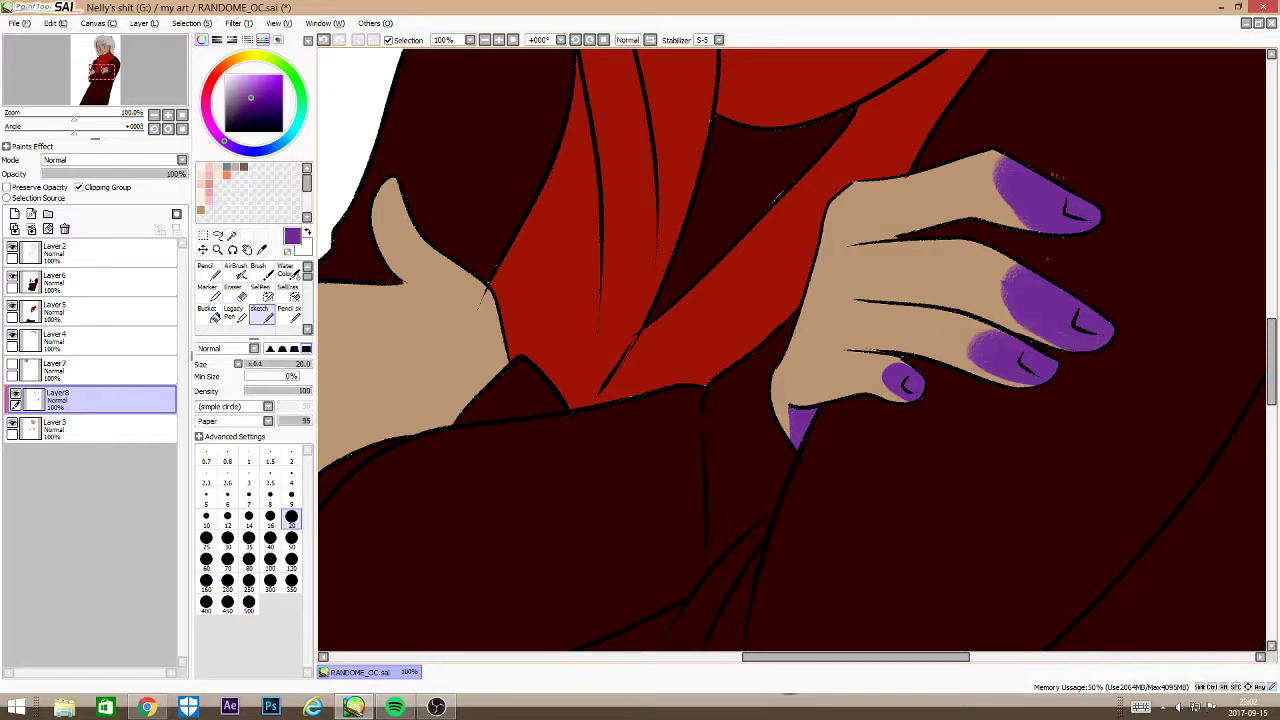
drag(1010, 200, 994, 155)
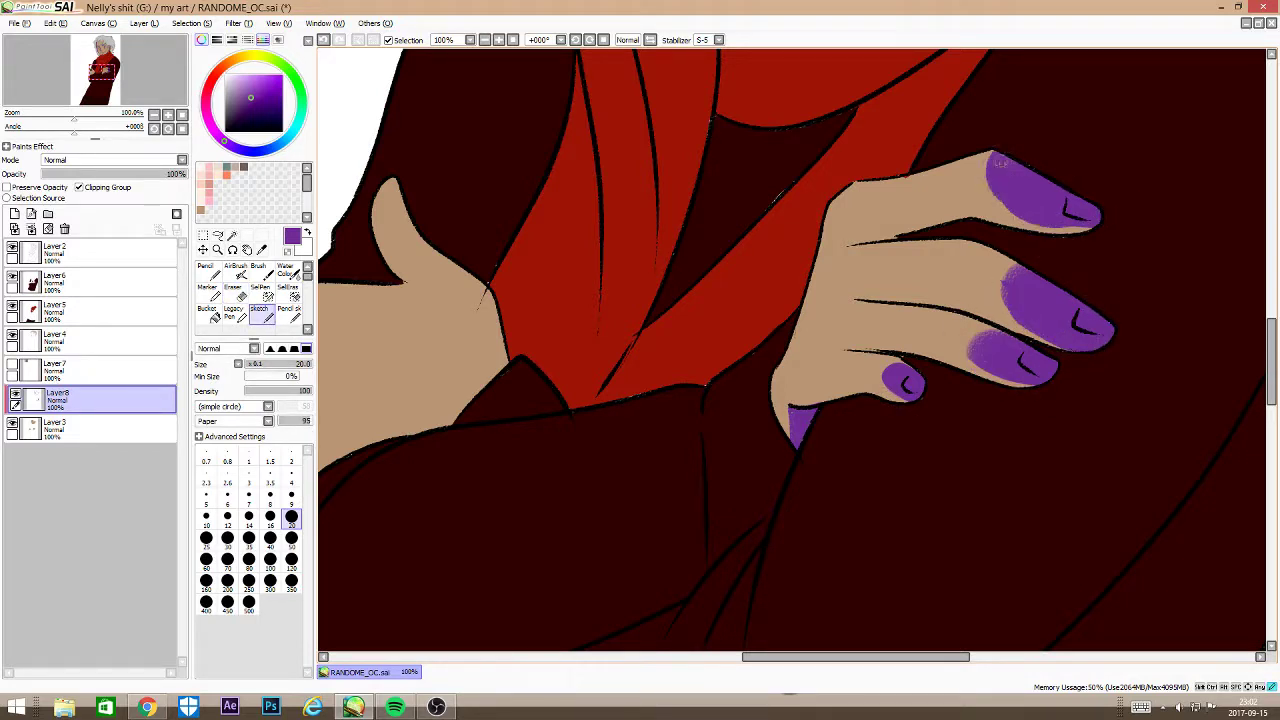
Step: Blend the inner edges of the purple fingertip shading with the Water Color brush at size 50
click(286, 271)
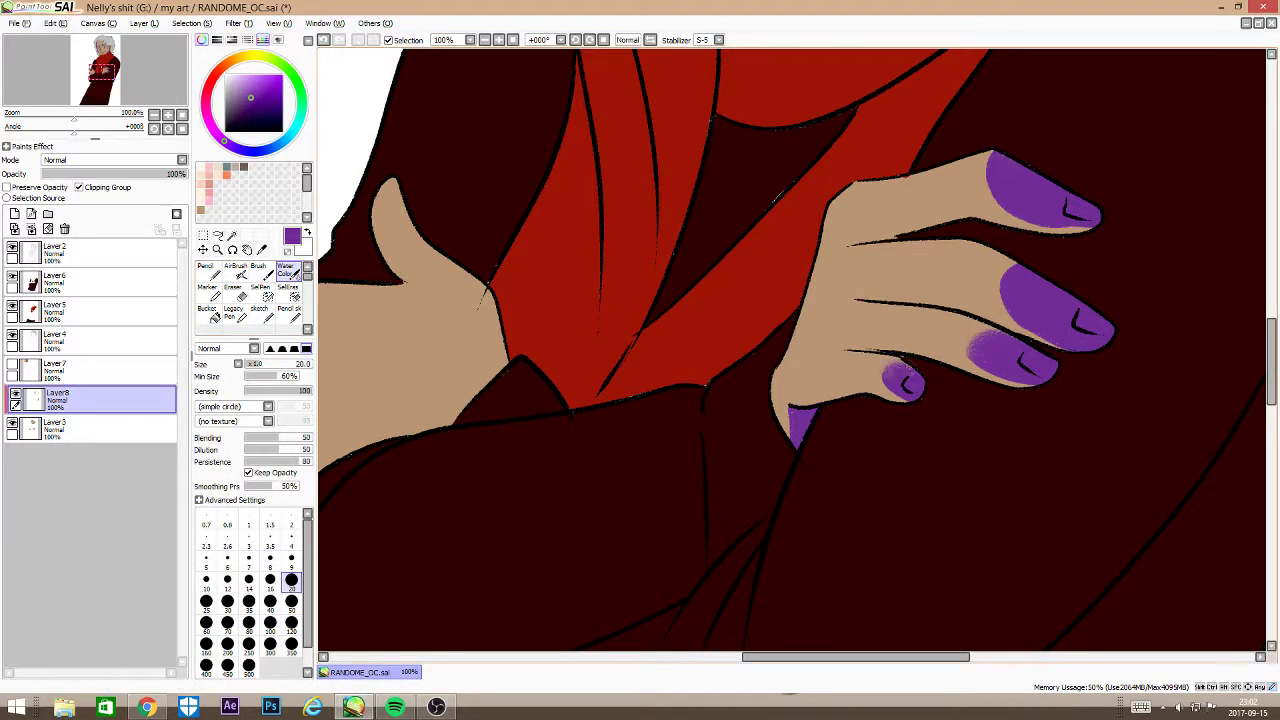
key(ctrl+z)
click(291, 601)
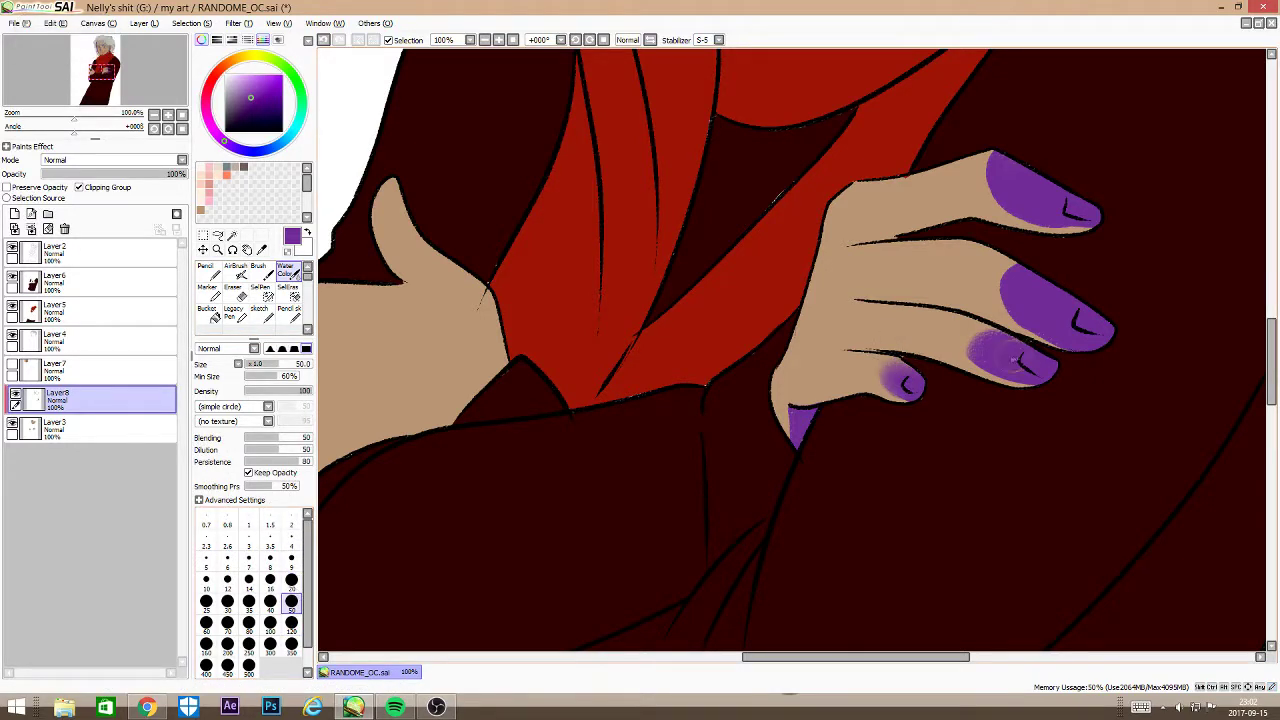
drag(1046, 325, 992, 258)
drag(1024, 218, 1004, 127)
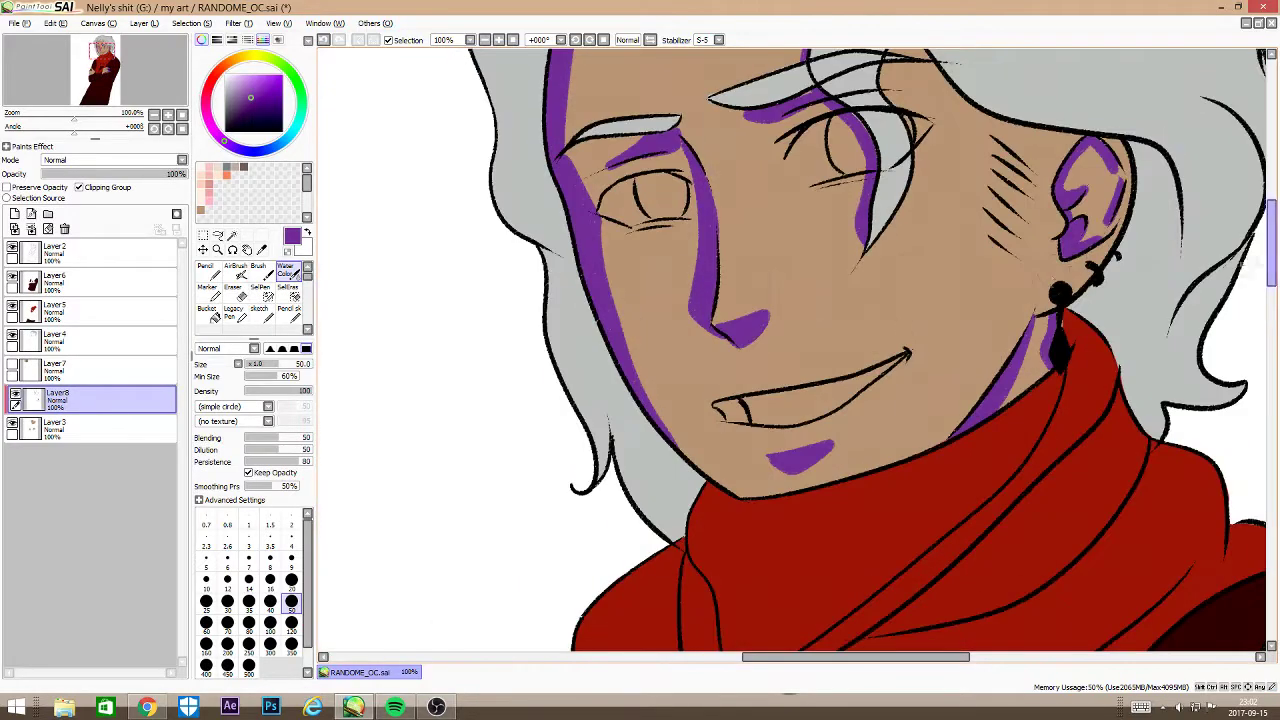
Step: Blend the purple neck shading with the Water Color brush at size 20, then soften and trim the shading along the nose bridge
click(291, 580)
drag(1027, 349, 1055, 388)
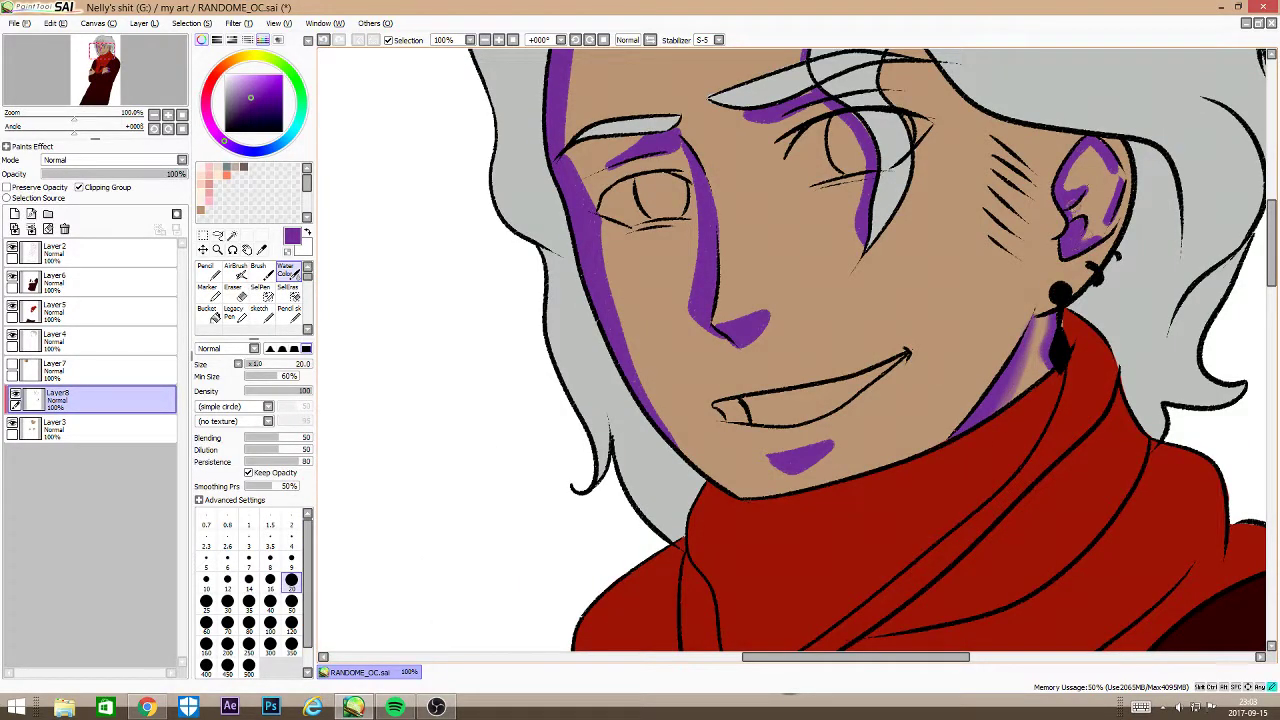
click(291, 624)
mouse_move(694, 194)
mouse_down()
mouse_move(693, 312)
mouse_move(680, 340)
mouse_up()
key(e)
mouse_move(724, 270)
mouse_down()
mouse_move(696, 148)
mouse_move(612, 158)
mouse_move(640, 170)
mouse_up()
Step: Blend the purple shading around the eyes, down the face edge and beside the forehead with the Water Color brush at size 50
click(287, 271)
click(291, 600)
drag(845, 218, 835, 120)
drag(615, 230, 670, 440)
click(291, 579)
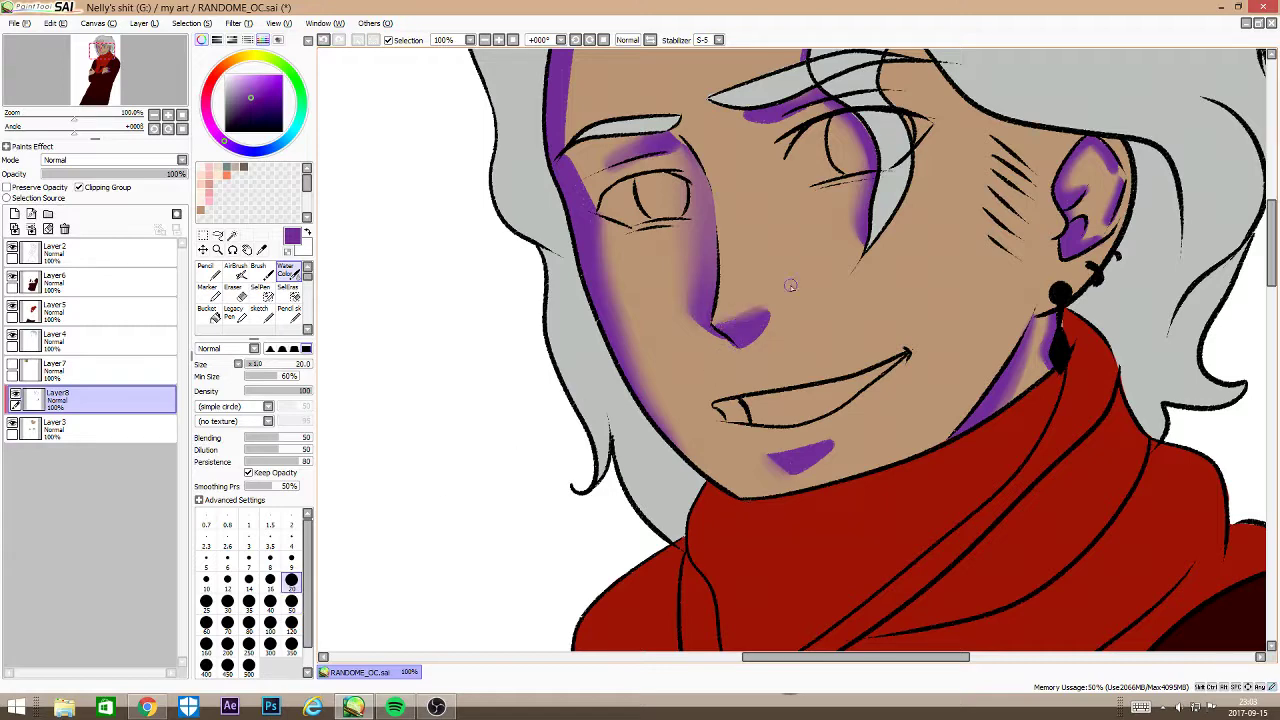
drag(1271, 273, 1271, 242)
click(291, 601)
mouse_move(587, 401)
mouse_down()
mouse_move(637, 144)
mouse_move(596, 193)
mouse_up()
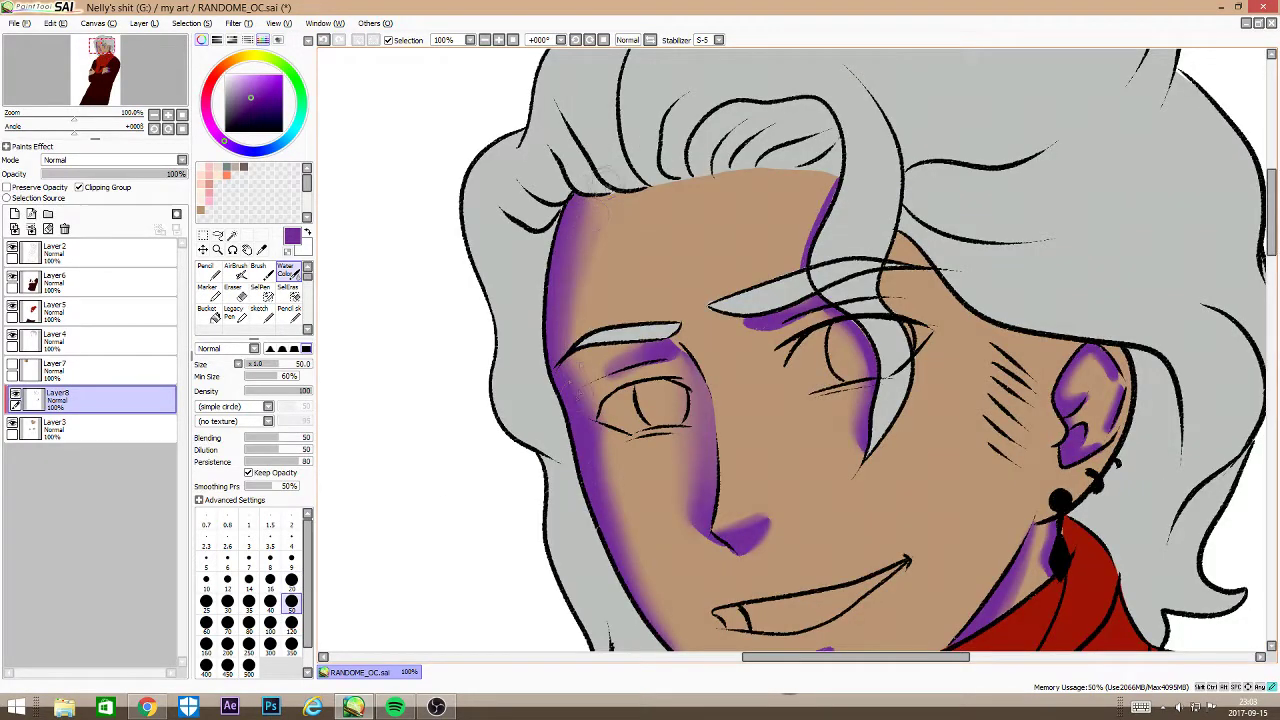
Step: Set the skin shading layer to Shade mode and lower its opacity to about 30%
click(485, 40)
click(115, 160)
click(88, 222)
click(118, 160)
click(119, 161)
drag(128, 175, 110, 188)
click(485, 40)
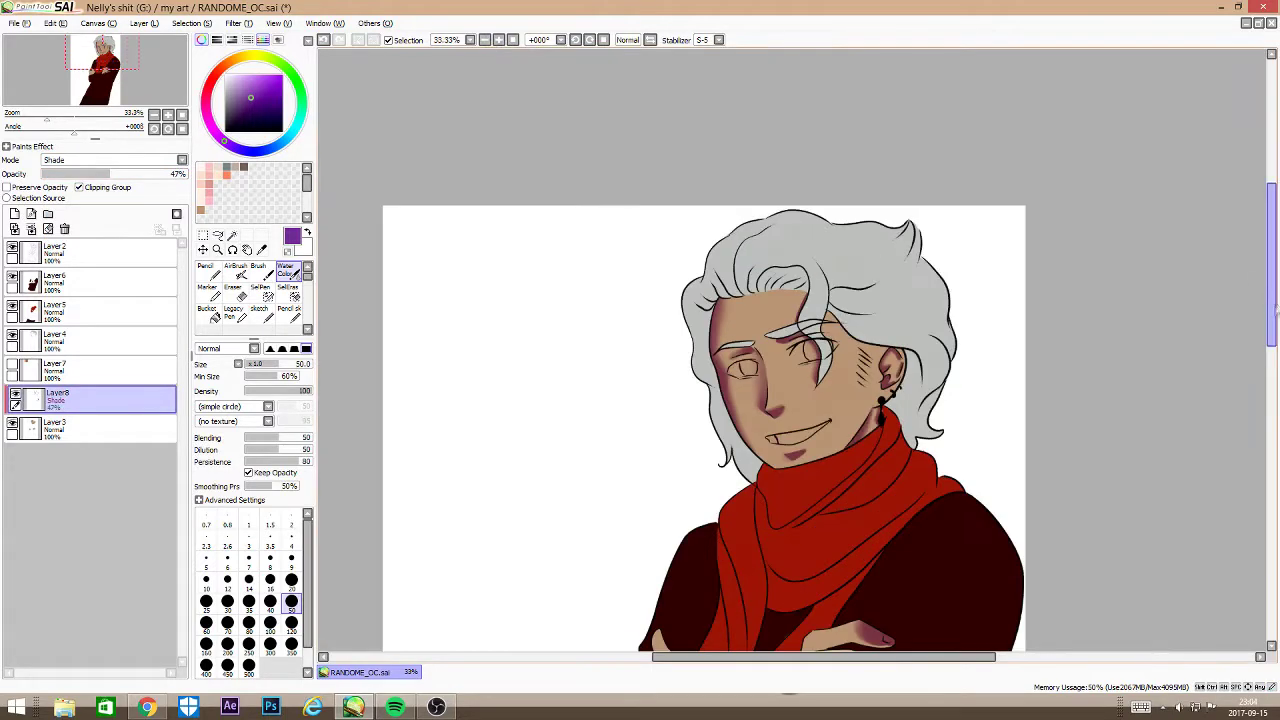
drag(1271, 299, 1258, 347)
drag(108, 174, 86, 187)
Step: Add a new clipped layer above the skin shading layer
click(15, 214)
click(79, 187)
click(259, 312)
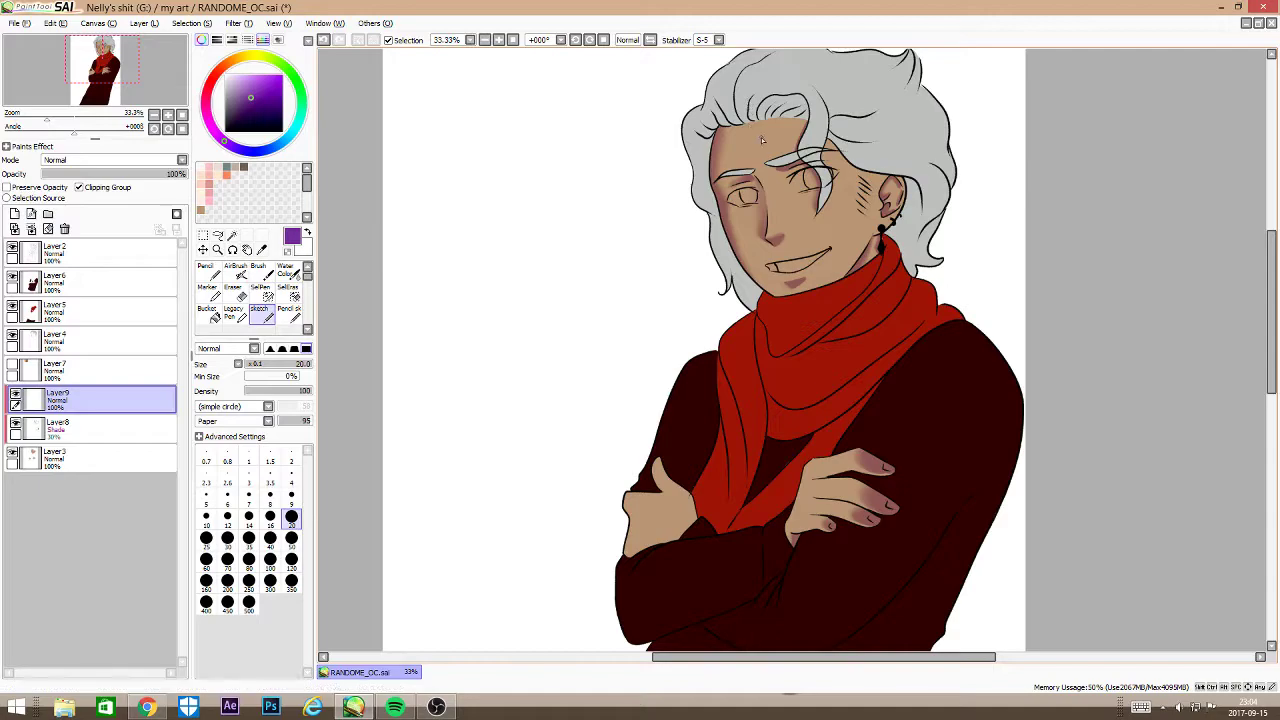
scroll(762, 140, up, 3)
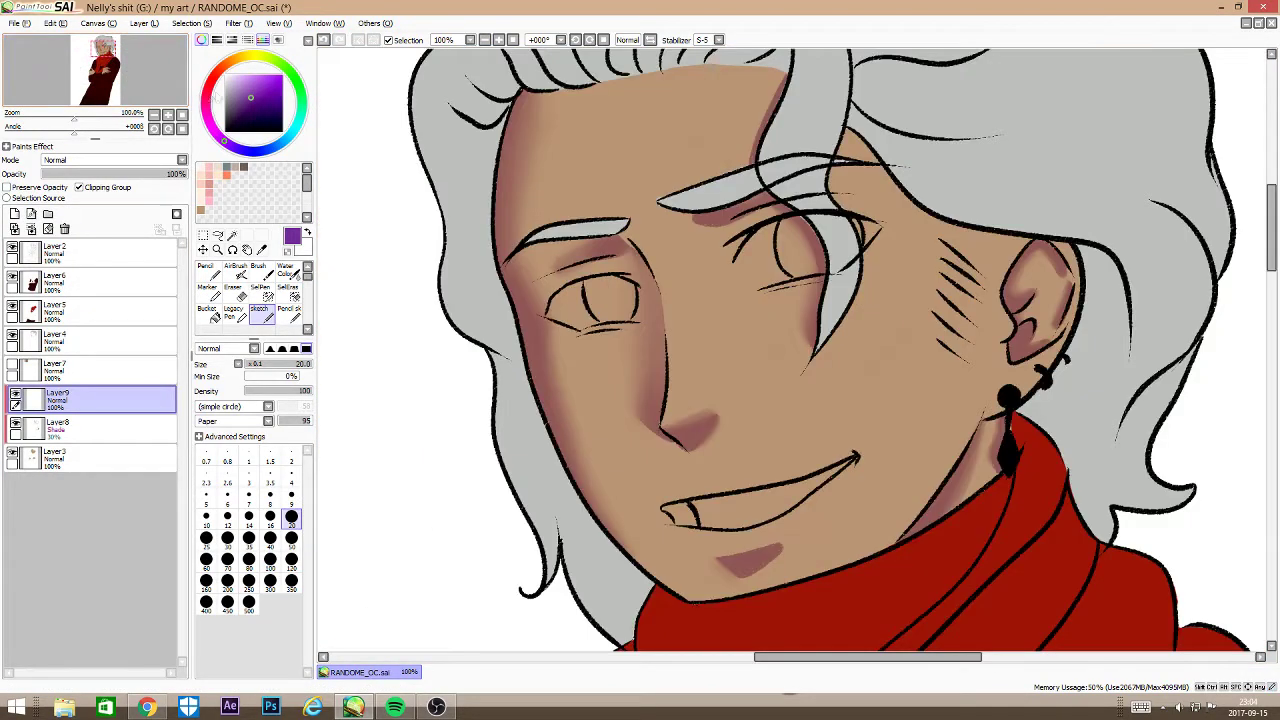
Step: Airbrush a soft red blush onto both cheeks at brush size 120
drag(208, 93, 216, 74)
click(238, 271)
click(291, 562)
click(291, 583)
mouse_move(542, 350)
mouse_down()
mouse_move(545, 374)
mouse_move(548, 358)
mouse_up()
drag(866, 294, 882, 296)
click(291, 562)
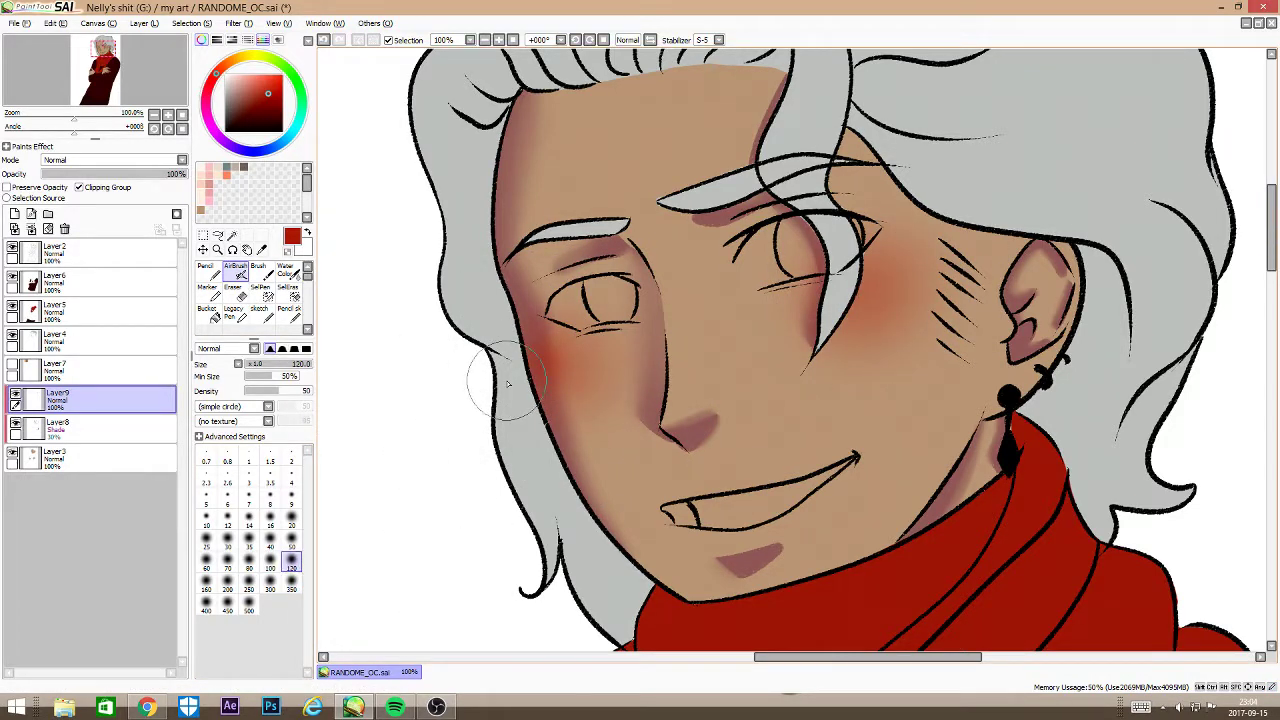
Step: Paint pale peach highlights along the nose, on the cheeks and on the fingers with the Sketch brush at size 20
mouse_move(146, 709)
click(229, 63)
click(239, 80)
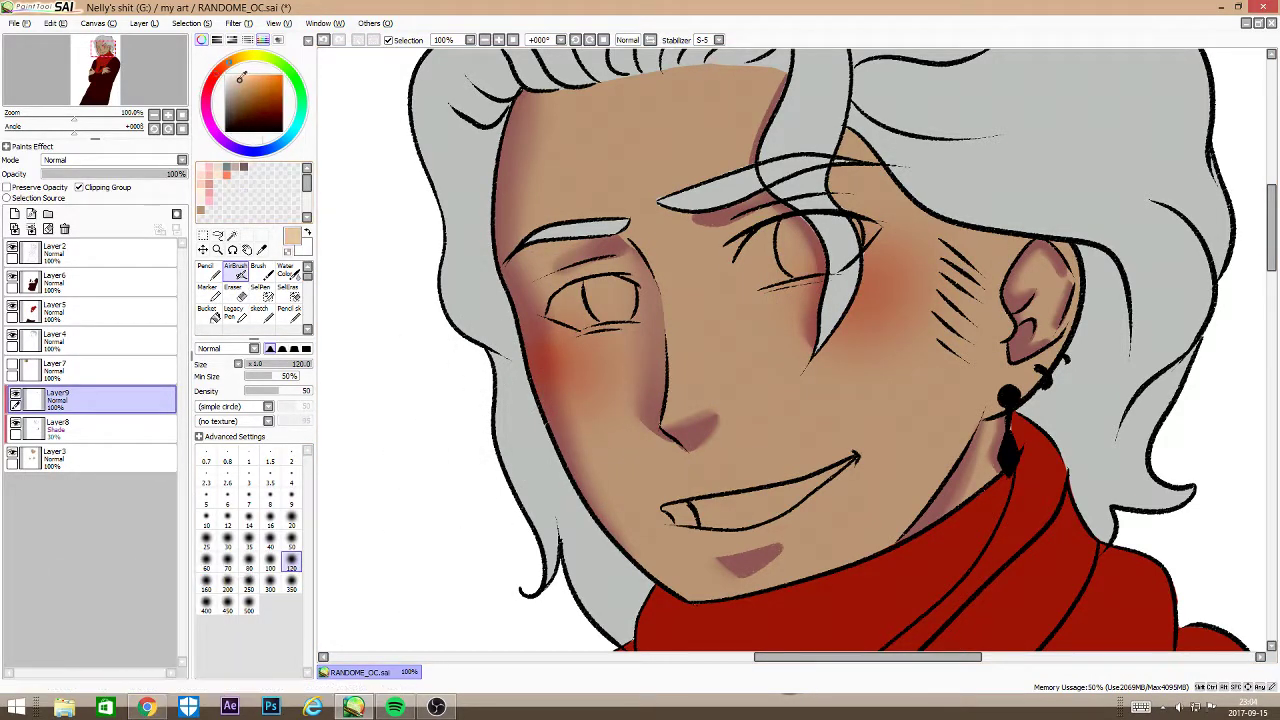
click(263, 315)
drag(672, 406, 679, 362)
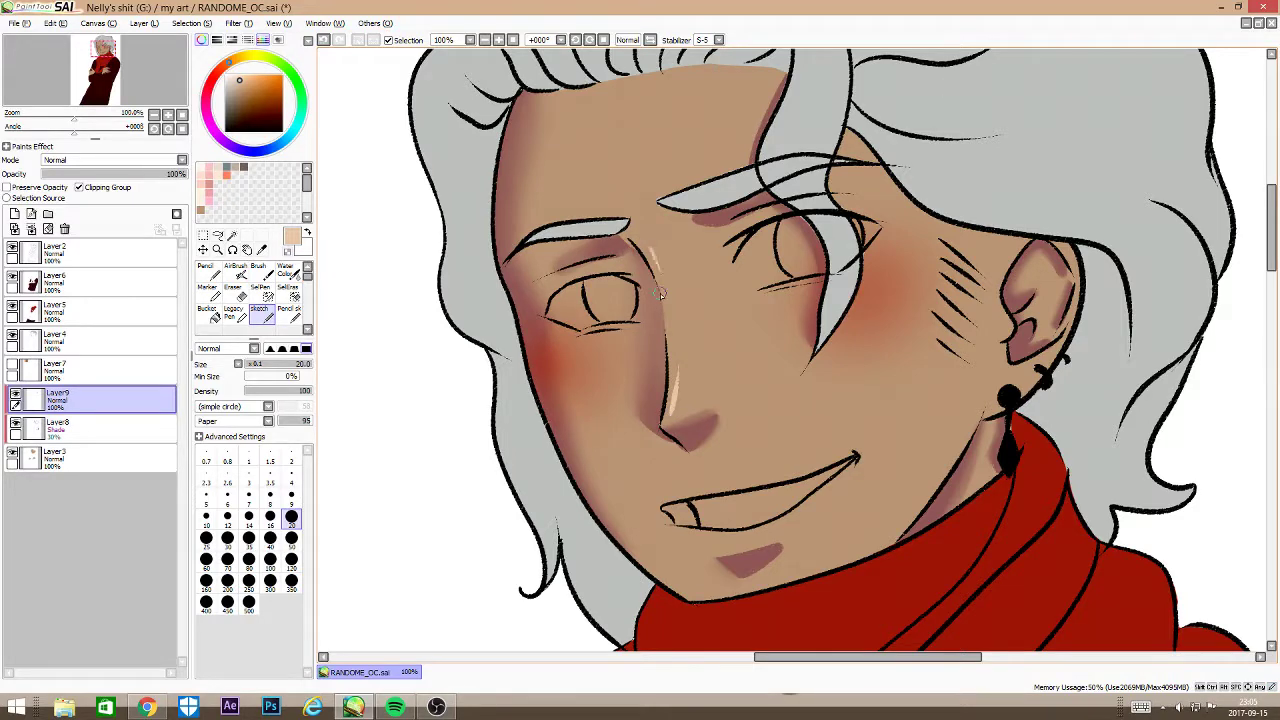
scroll(1025, 385, down, 10)
drag(830, 290, 896, 272)
scroll(870, 372, up, 10)
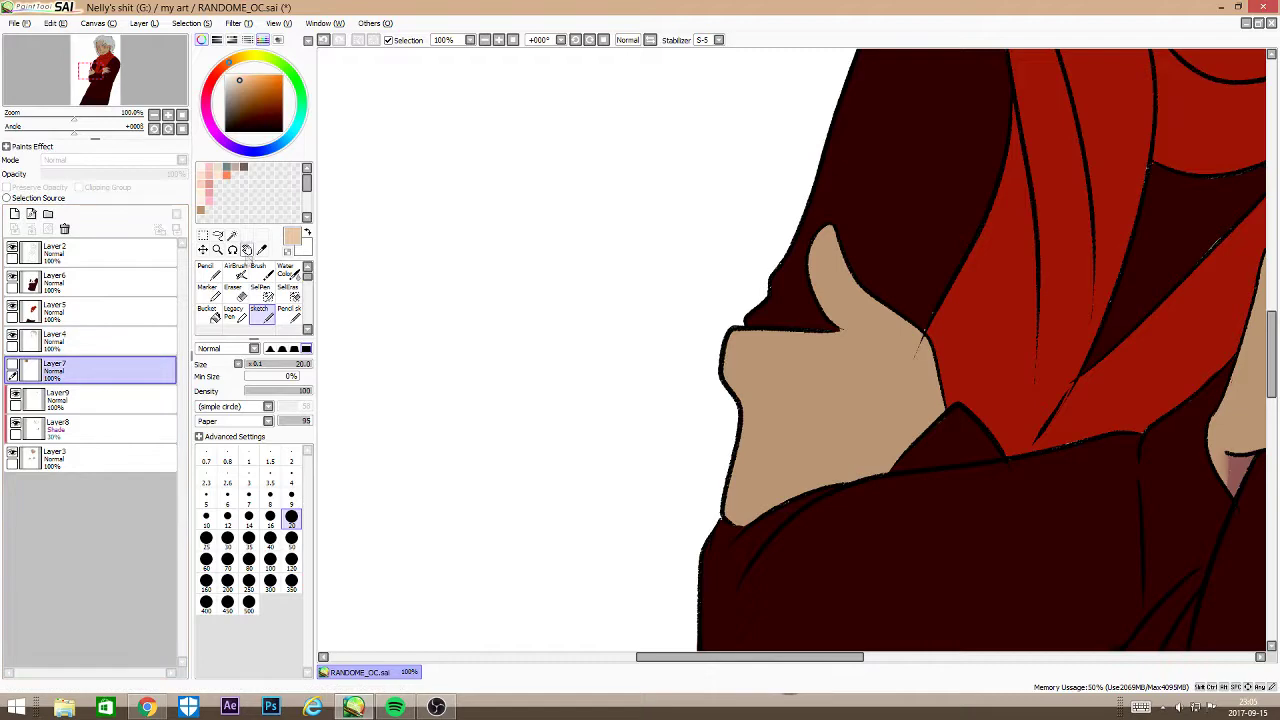
Step: Sample the fingertip purple from Layer8 while it is switched to Normal mode, and return the layer to Shade mode
click(100, 428)
click(103, 75)
click(262, 250)
click(115, 160)
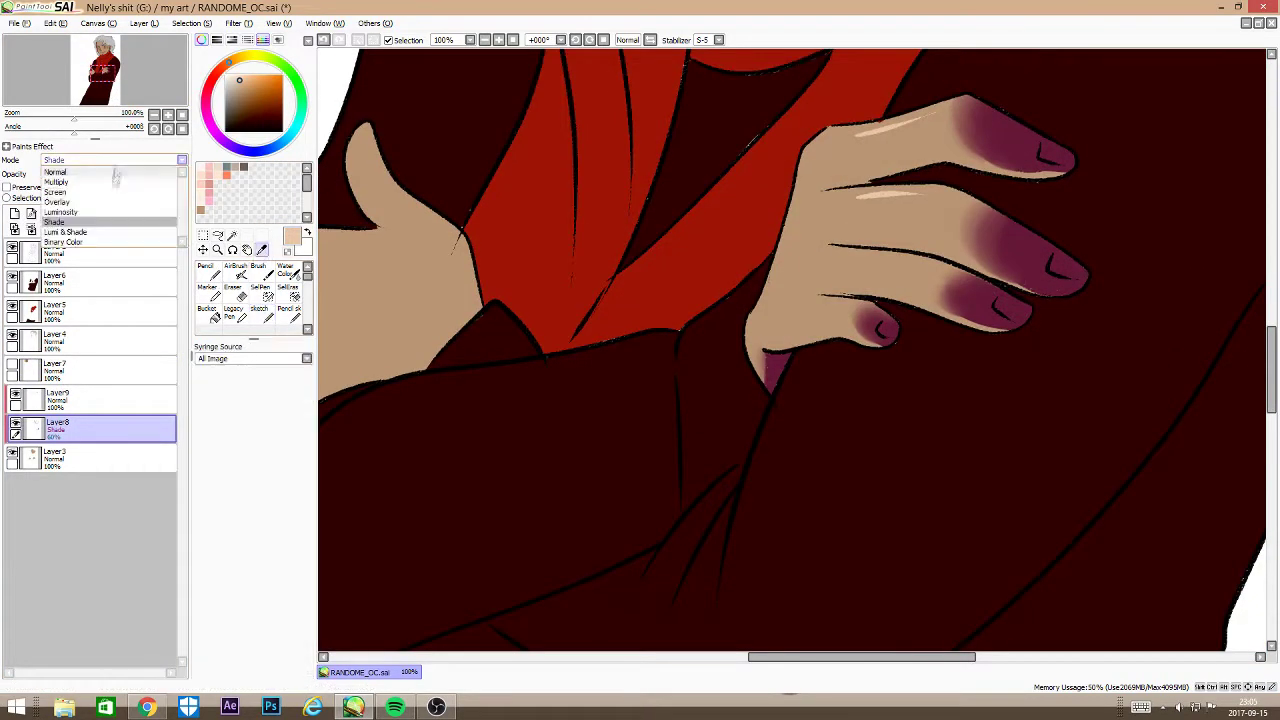
click(115, 172)
click(1030, 255)
click(118, 160)
click(112, 222)
Step: Paint shading along the wrist and lower edges of the hand resting on the arm with the Sketch brush at size 20
drag(83, 71, 96, 67)
click(263, 313)
mouse_move(528, 464)
mouse_down()
mouse_move(550, 570)
mouse_move(578, 632)
mouse_up()
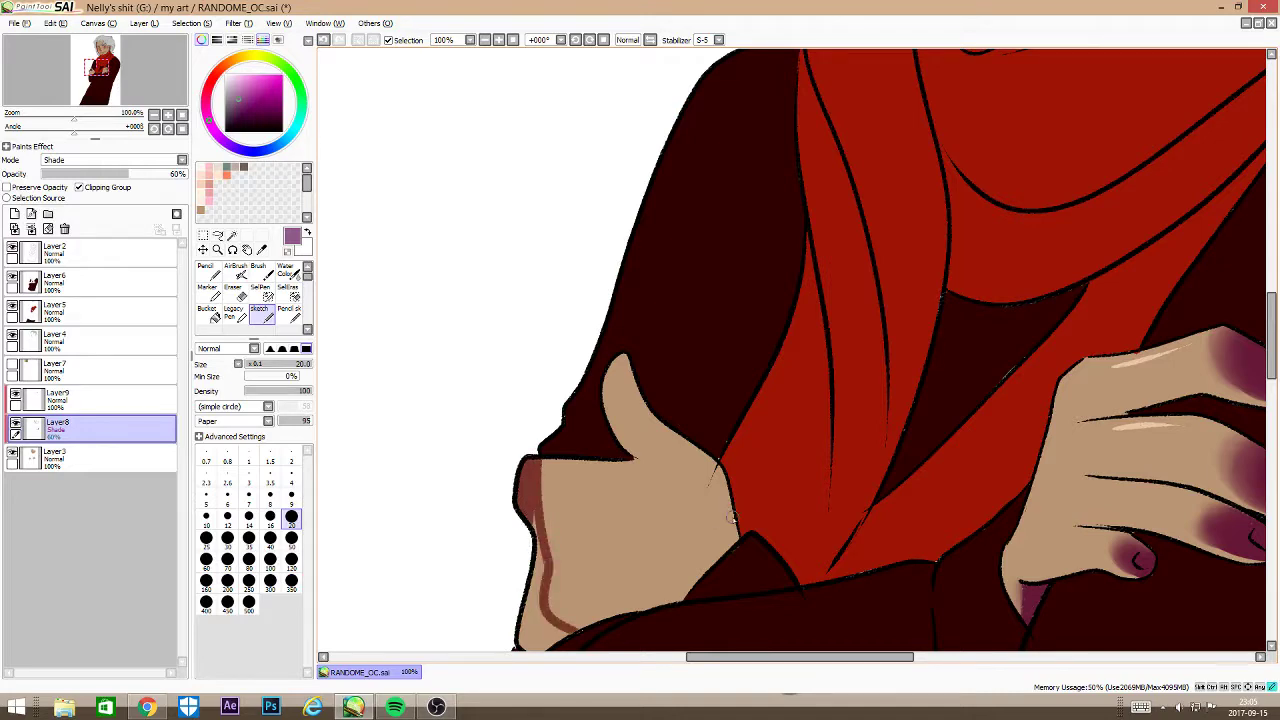
drag(740, 510, 670, 600)
drag(536, 515, 548, 650)
Step: Blend that hand's shading with the Water Color brush at size 50 and set the shading layer's opacity to 40%
click(486, 41)
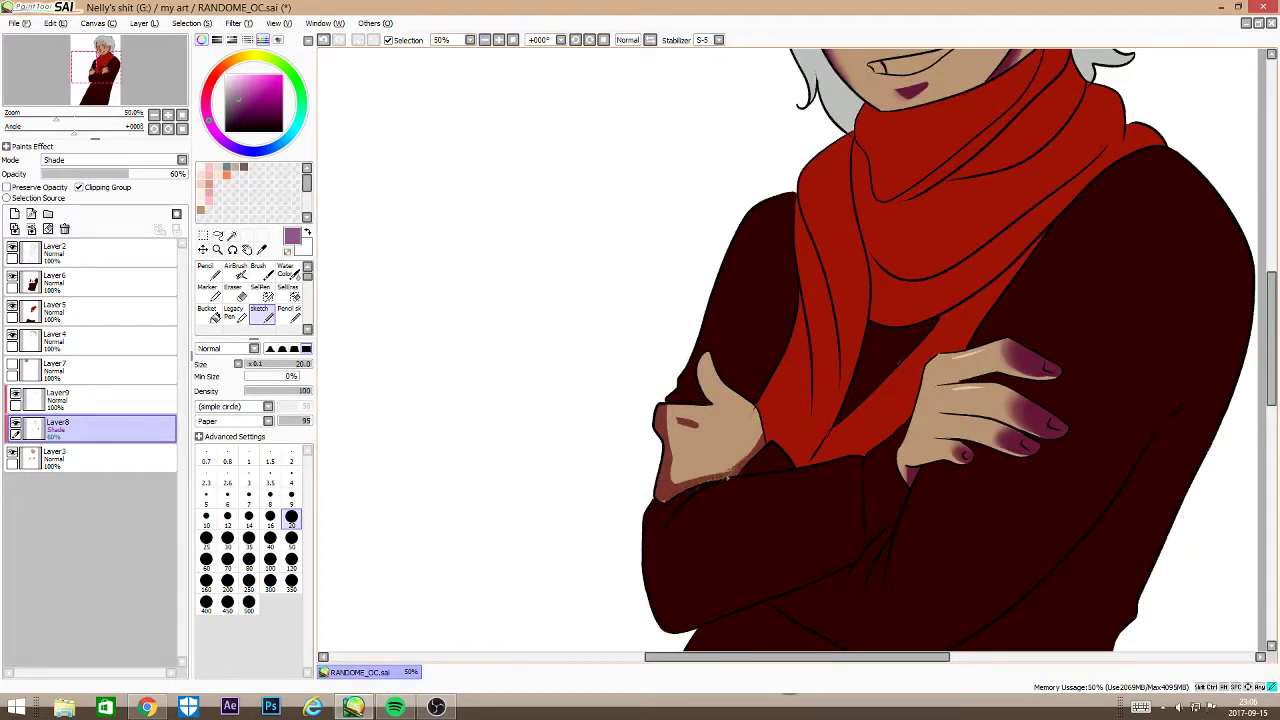
click(287, 272)
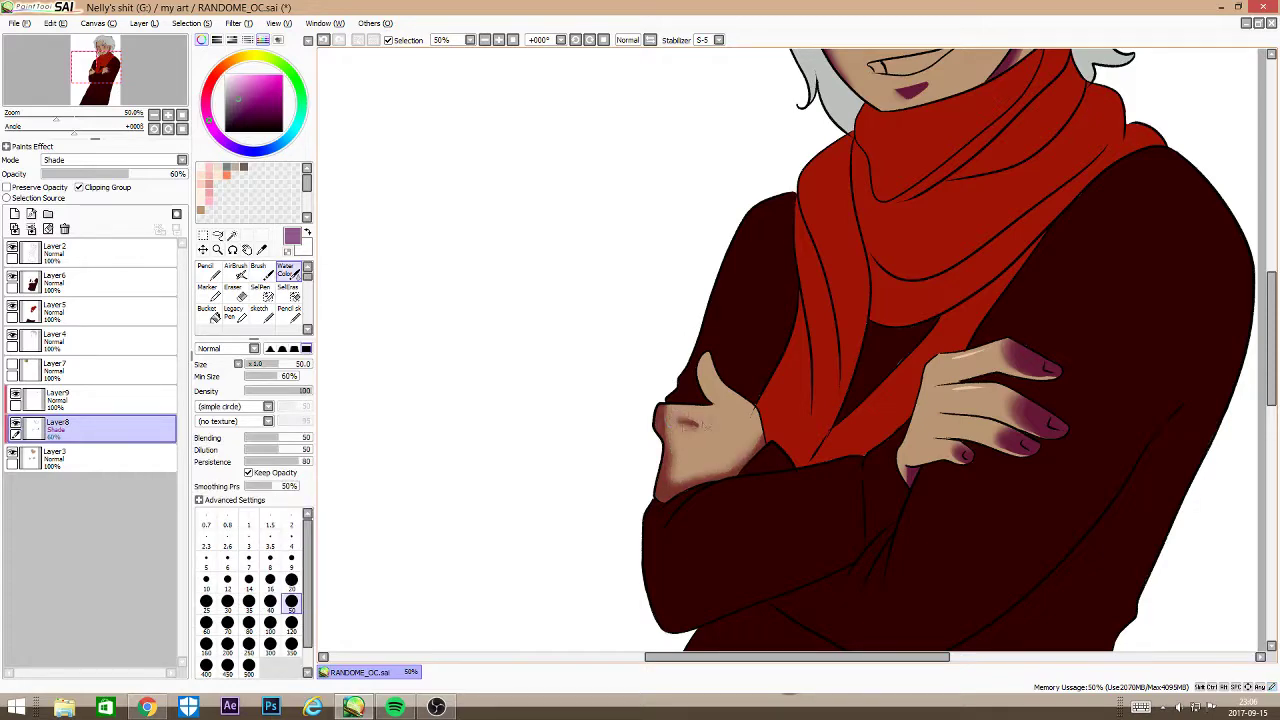
drag(112, 182, 108, 180)
Step: Add a new clipped layer above hair Layer4 and choose a darker grey than the sampled hair colour for the Sketch brush
drag(89, 84, 117, 51)
click(84, 344)
right_click(614, 203)
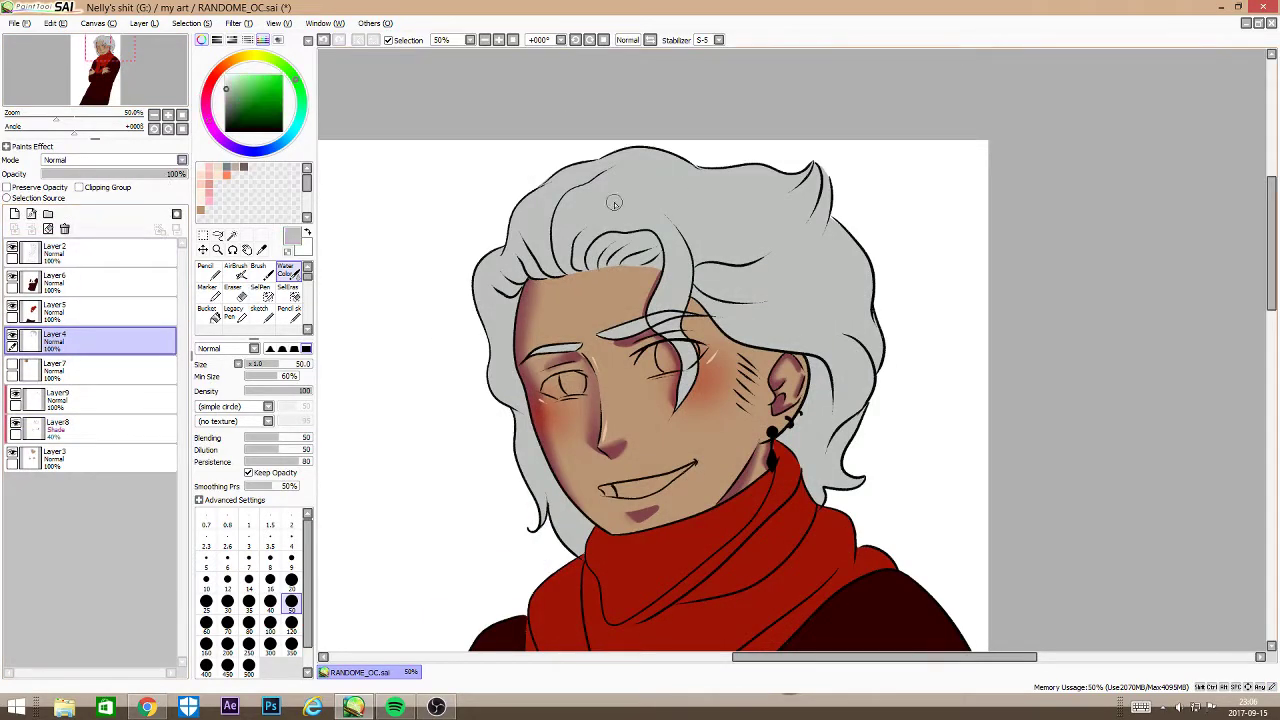
click(14, 214)
click(80, 187)
drag(227, 94, 226, 104)
click(261, 314)
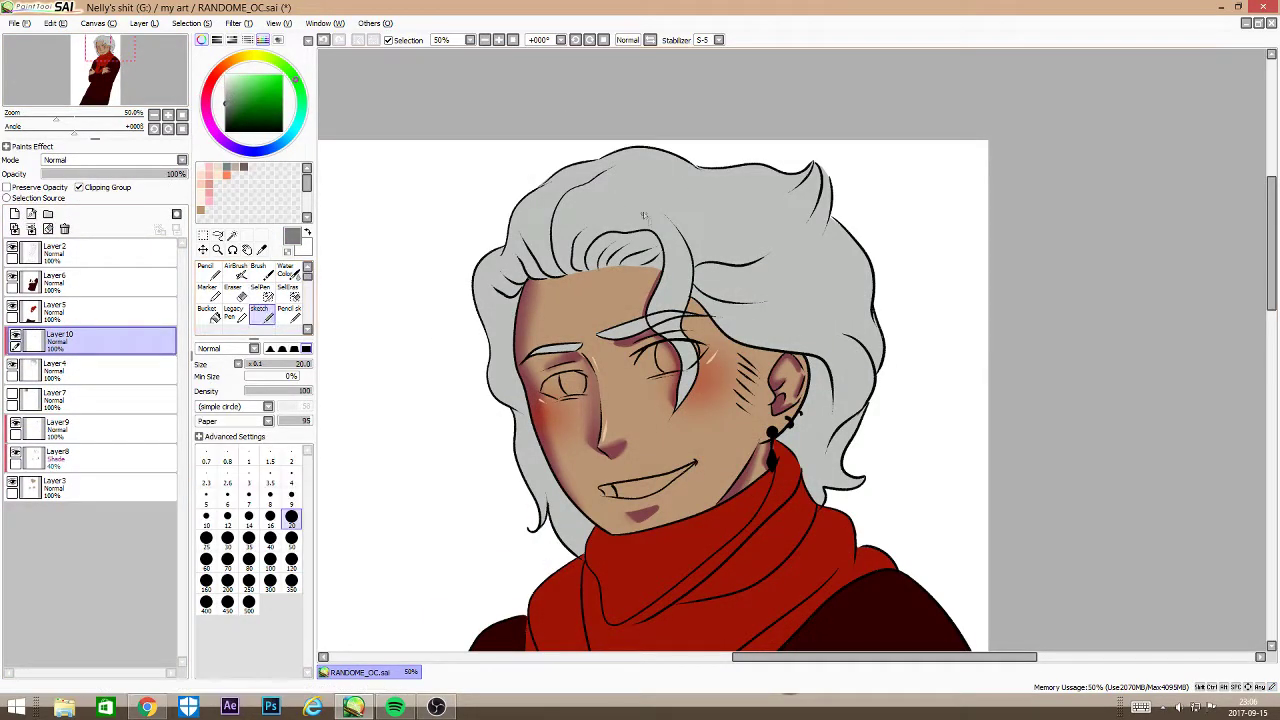
Step: Paint grey shadow strokes on the front hair lock and along the side hair above and behind the ear
click(498, 40)
drag(684, 182, 660, 305)
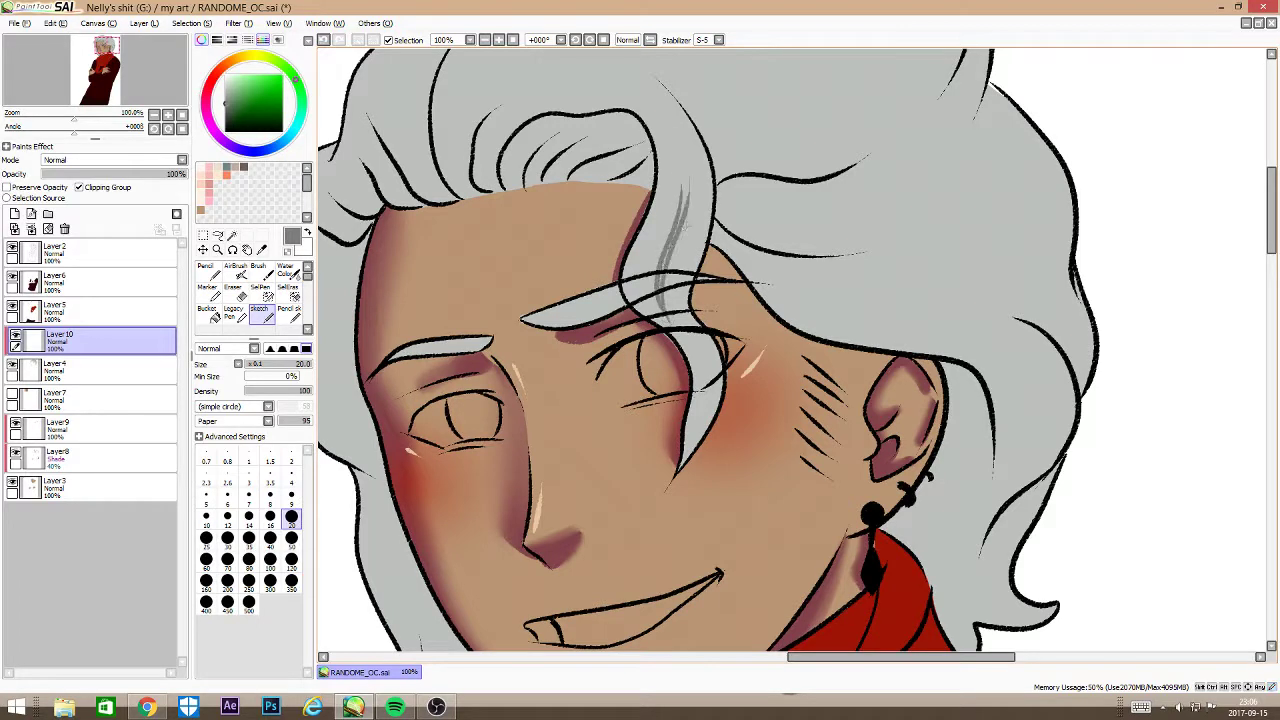
mouse_move(714, 221)
mouse_down()
mouse_move(840, 240)
mouse_move(774, 288)
mouse_move(876, 344)
mouse_up()
mouse_move(712, 240)
mouse_down()
mouse_move(802, 322)
mouse_move(870, 340)
mouse_up()
drag(818, 307, 980, 350)
drag(1016, 312, 1090, 385)
mouse_move(976, 387)
mouse_down()
mouse_move(961, 560)
mouse_move(964, 534)
mouse_up()
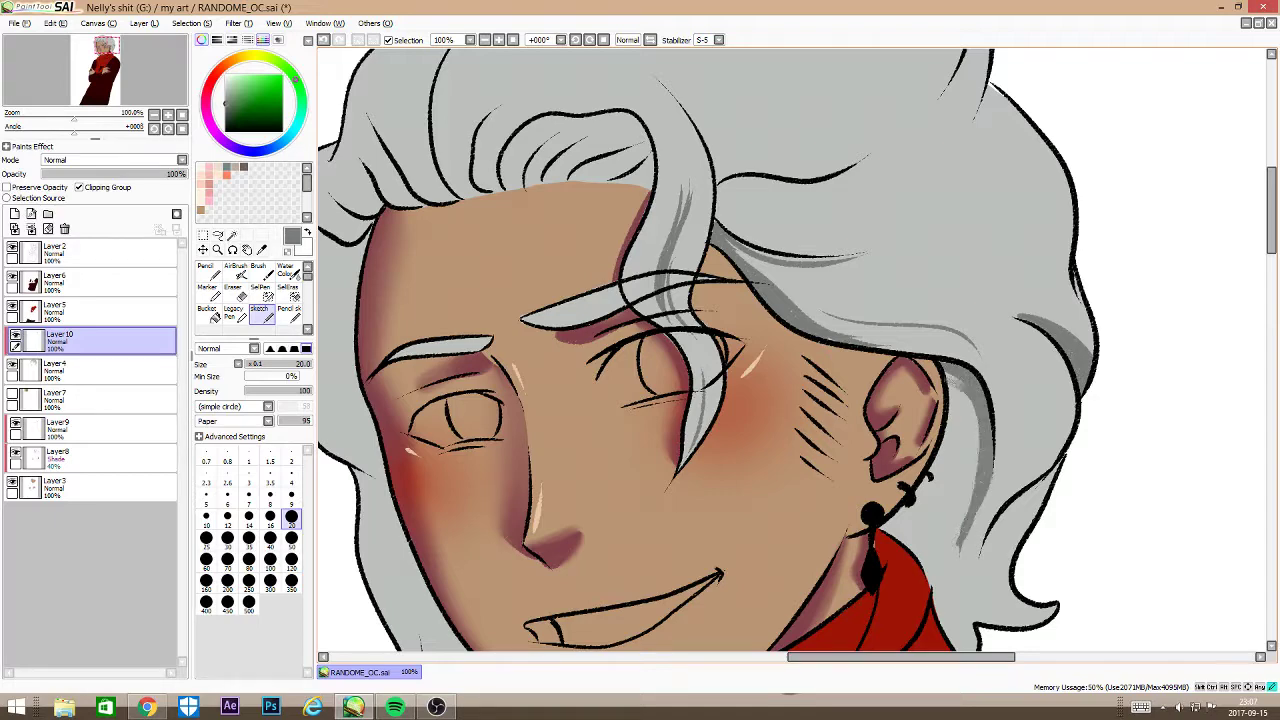
Step: Outline the hair area behind the ear and neck in grey and fill it as solid shadow
drag(950, 370, 888, 528)
drag(968, 498, 938, 648)
drag(972, 578, 948, 650)
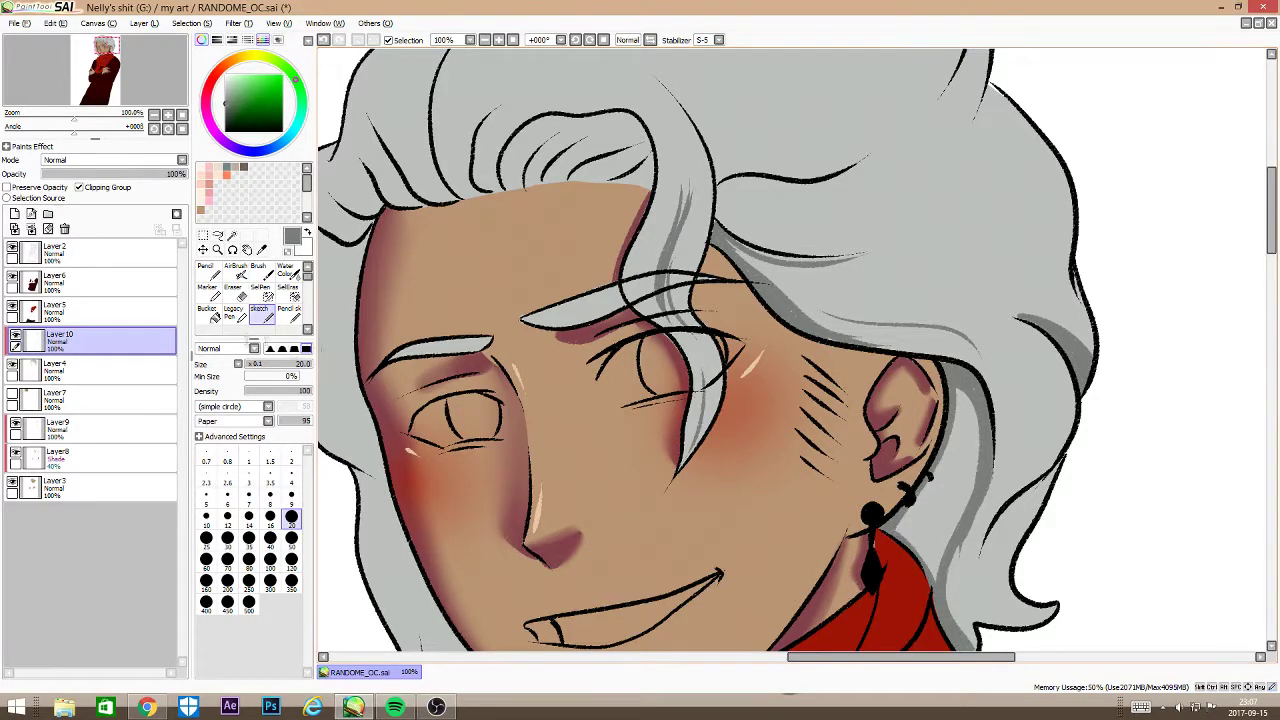
key(g)
click(962, 470)
key(n)
key(n)
Step: Shade the curled hair tip above the scarf and the outer strand beside it in grey
drag(980, 601, 1036, 612)
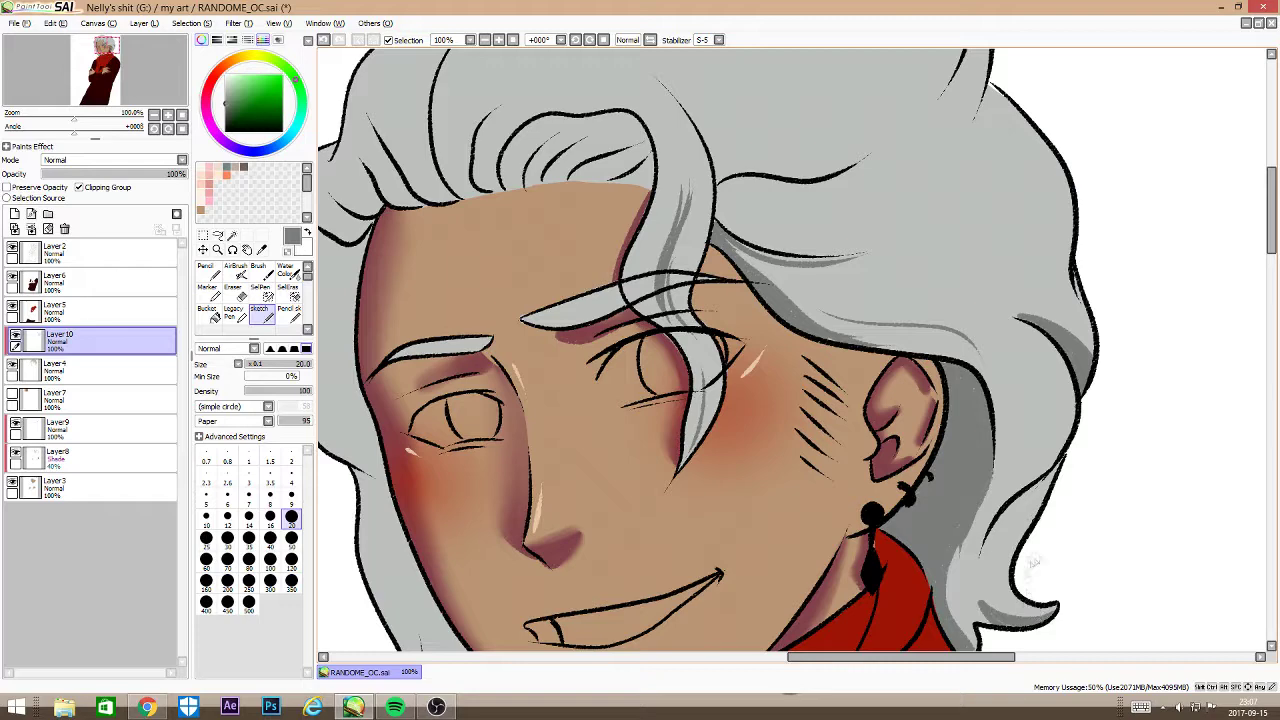
drag(1055, 466, 1000, 578)
drag(1040, 490, 1016, 528)
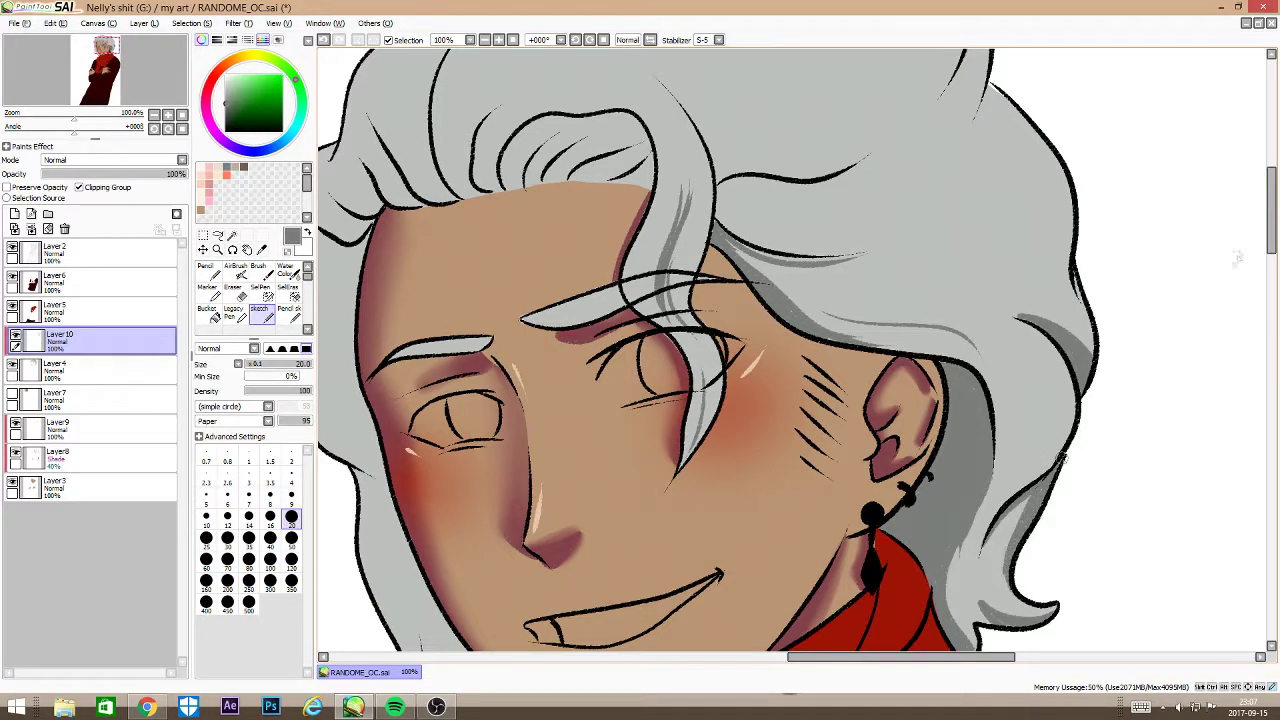
Step: Outline the inside of the curl above the forehead in grey and fill it as solid shadow
scroll(1062, 458, up, 3)
mouse_move(505, 370)
mouse_down()
mouse_move(505, 328)
mouse_move(545, 297)
mouse_move(615, 295)
mouse_up()
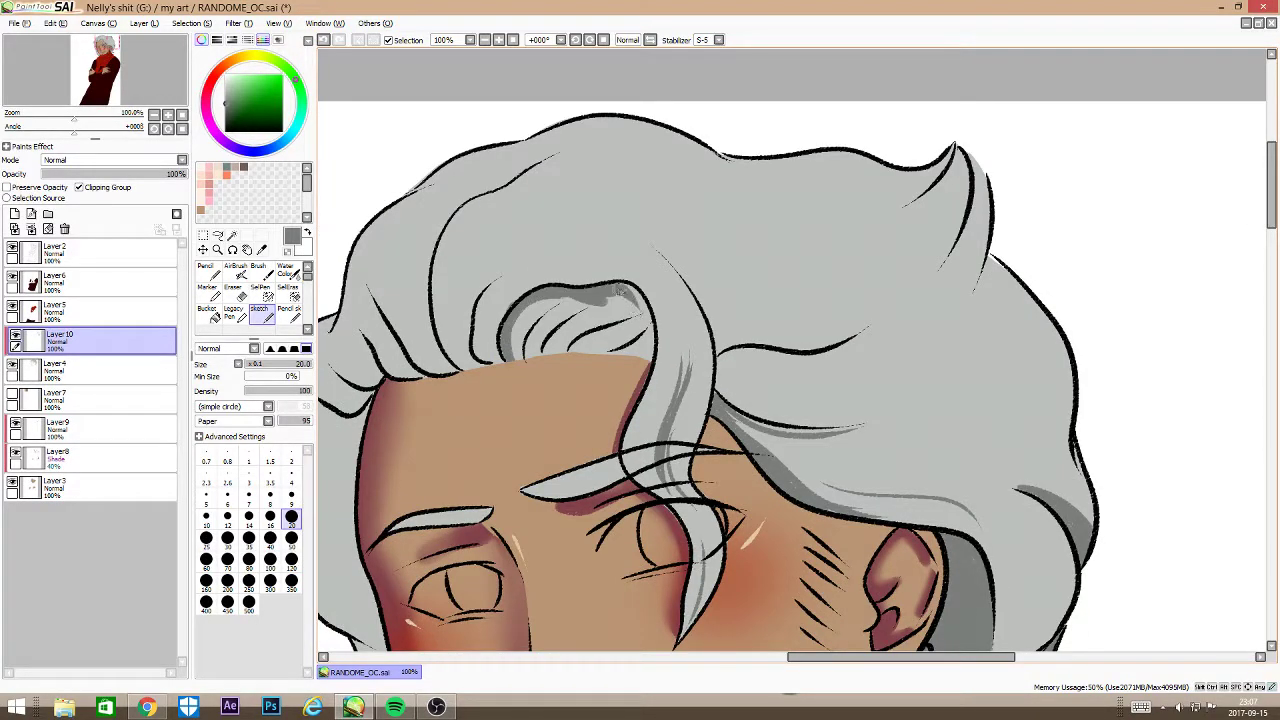
mouse_move(646, 353)
mouse_down()
mouse_move(517, 358)
mouse_move(494, 281)
mouse_up()
key(g)
click(537, 318)
key(n)
key(n)
Step: Paint grey shadow strokes along the swept-back strands between the forehead curl and the hairline's outer edge
mouse_move(480, 332)
mouse_down()
mouse_move(490, 360)
mouse_move(532, 170)
mouse_up()
drag(456, 216, 440, 290)
mouse_move(440, 290)
mouse_down()
mouse_move(472, 367)
mouse_move(375, 270)
mouse_move(398, 336)
mouse_up()
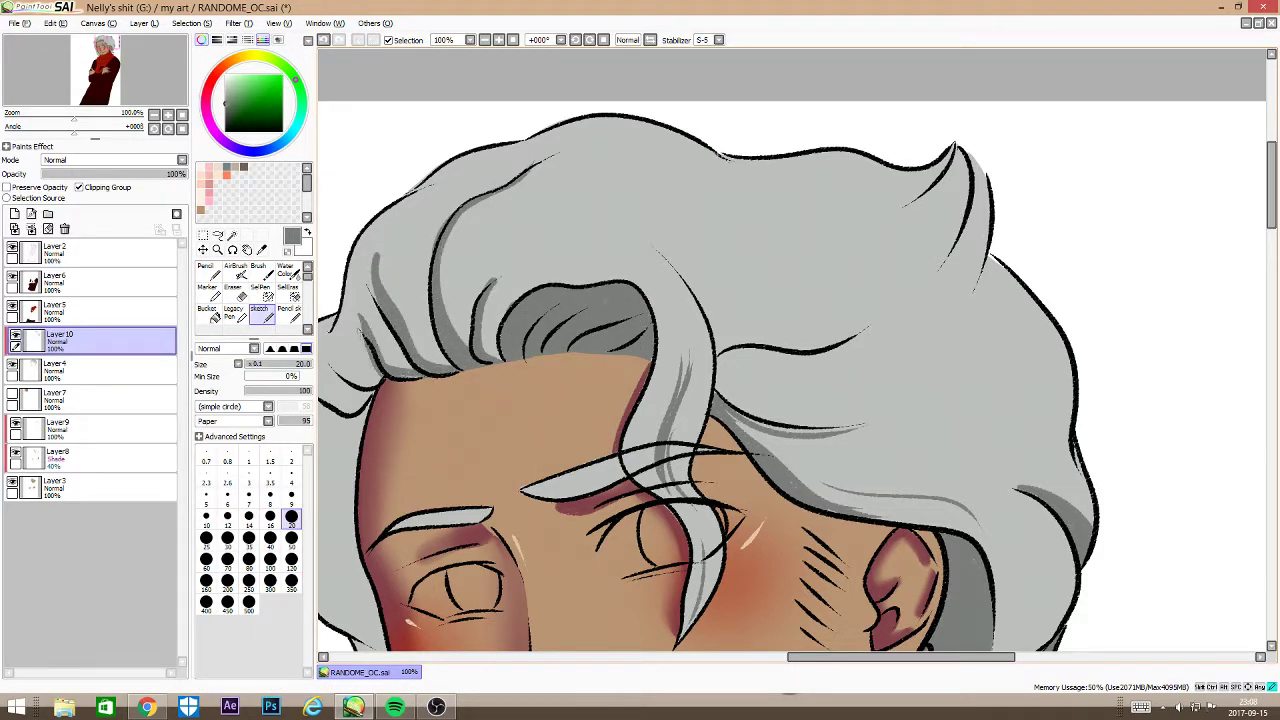
drag(346, 262, 351, 310)
drag(366, 230, 381, 318)
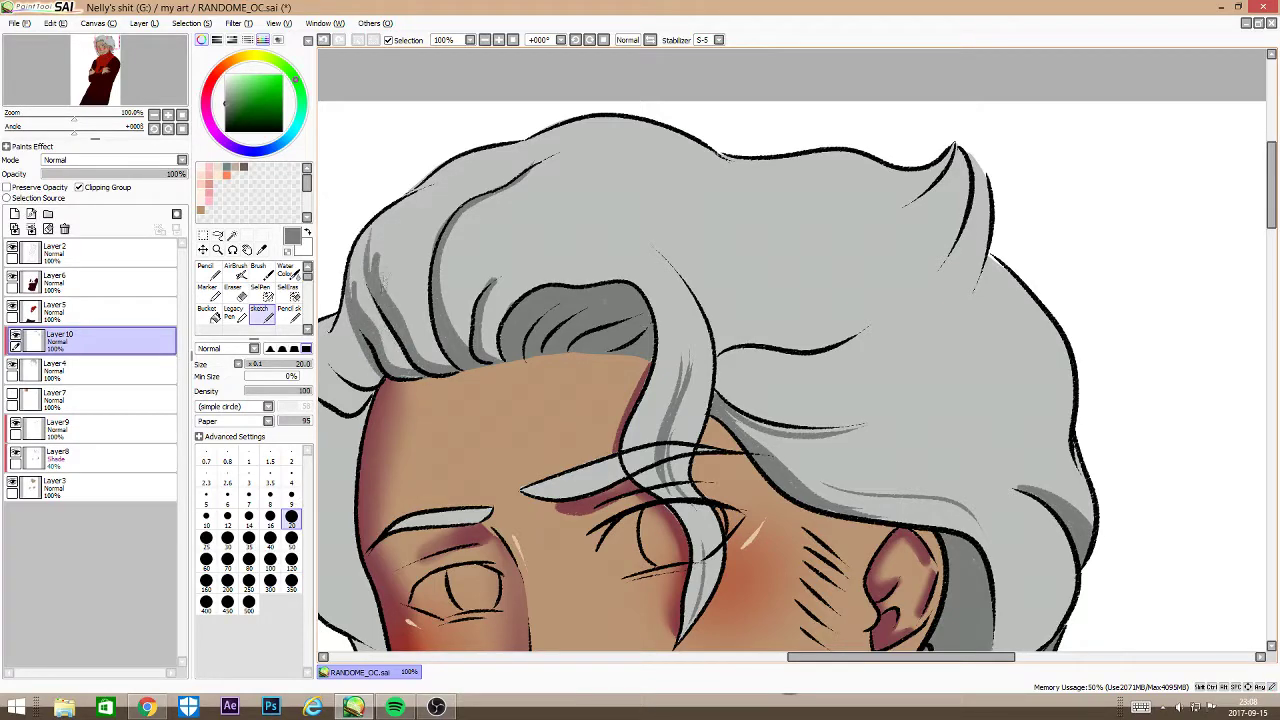
Step: Add grey strand shadows to the front hair sweeping up over the forehead, undoing one misplaced stroke
drag(843, 656, 797, 654)
drag(600, 287, 667, 170)
drag(597, 214, 662, 158)
key(ctrl+z)
drag(653, 300, 768, 176)
drag(654, 298, 785, 157)
Step: Paint long grey strand shadows across the crown and towards the back of the head
mouse_move(688, 312)
mouse_down()
mouse_move(696, 294)
mouse_move(864, 222)
mouse_move(1104, 213)
mouse_up()
drag(912, 159, 1074, 178)
drag(798, 202, 856, 140)
drag(864, 131, 802, 121)
drag(1037, 290, 1136, 182)
Step: Deepen the side hair above the ear with broad grey shadow strokes following the strands
mouse_move(907, 368)
mouse_down()
mouse_move(1040, 350)
mouse_move(1078, 310)
mouse_up()
drag(914, 363, 1156, 370)
mouse_move(914, 387)
mouse_down()
mouse_move(1103, 368)
mouse_move(1086, 396)
mouse_move(1142, 370)
mouse_up()
drag(945, 380, 1198, 376)
drag(975, 413, 1168, 411)
Step: Paint grey shadows down the hair beside the forehead and the far side of the face
drag(519, 338, 570, 387)
mouse_move(518, 338)
mouse_down()
mouse_move(533, 376)
mouse_move(570, 388)
mouse_up()
drag(569, 384, 560, 590)
drag(499, 330, 513, 378)
mouse_move(470, 352)
mouse_down()
mouse_move(497, 410)
mouse_move(505, 512)
mouse_up()
drag(538, 468, 570, 630)
drag(532, 516, 575, 648)
Step: Extend the grey strand shadows down the long hair beside the cheek and jaw and on the outer hair
drag(1272, 206, 1272, 271)
drag(536, 150, 580, 226)
mouse_move(520, 58)
mouse_down()
mouse_move(552, 178)
mouse_move(700, 438)
mouse_up()
drag(558, 250, 604, 385)
drag(600, 296, 632, 406)
mouse_move(608, 328)
mouse_down()
mouse_move(666, 428)
mouse_move(682, 424)
mouse_up()
drag(1190, 184, 883, 489)
scroll(896, 325, down, 1)
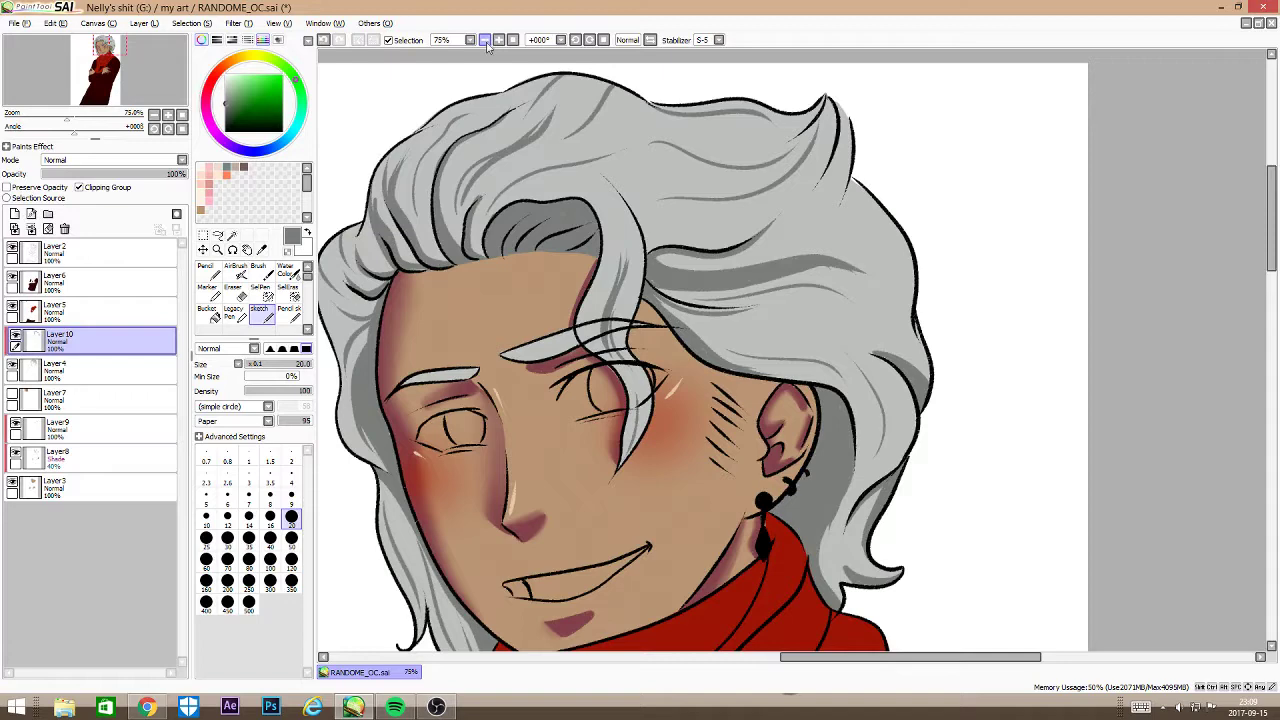
Step: Add another clipped layer above the hair shading and choose a near-white grey
click(15, 213)
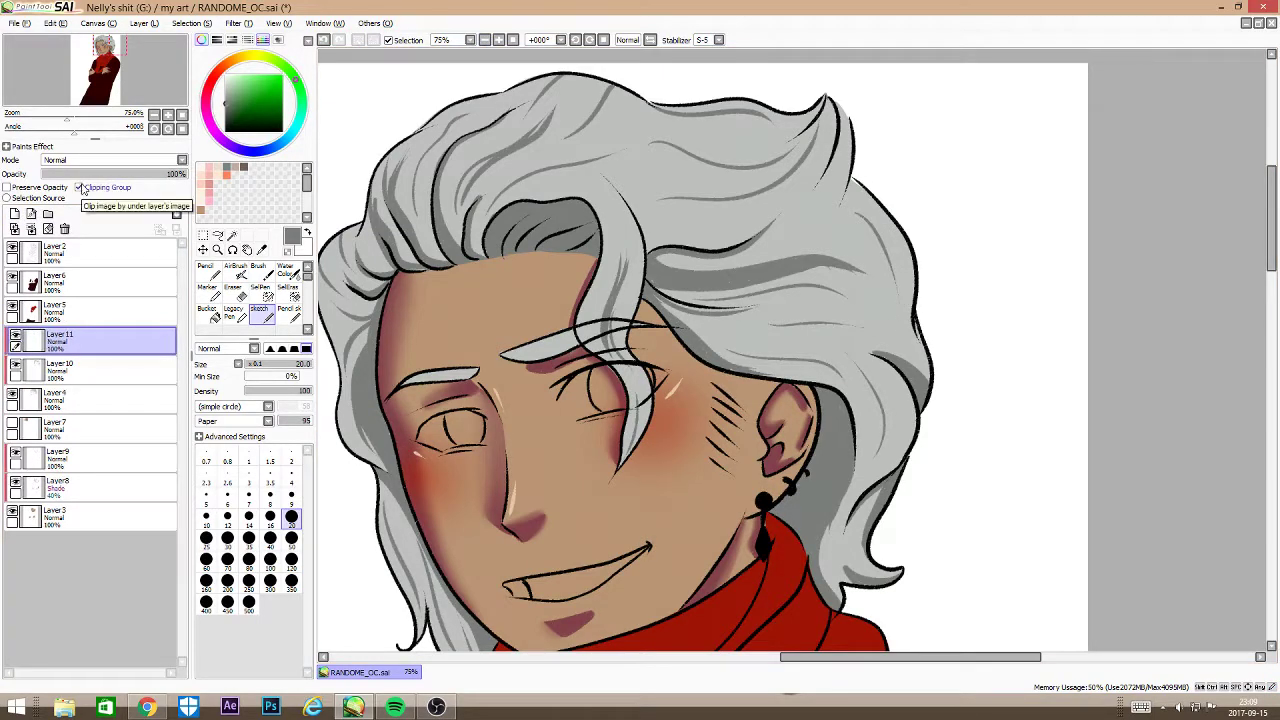
scroll(846, 286, down, 1)
key(ctrl+z)
key(ctrl+z)
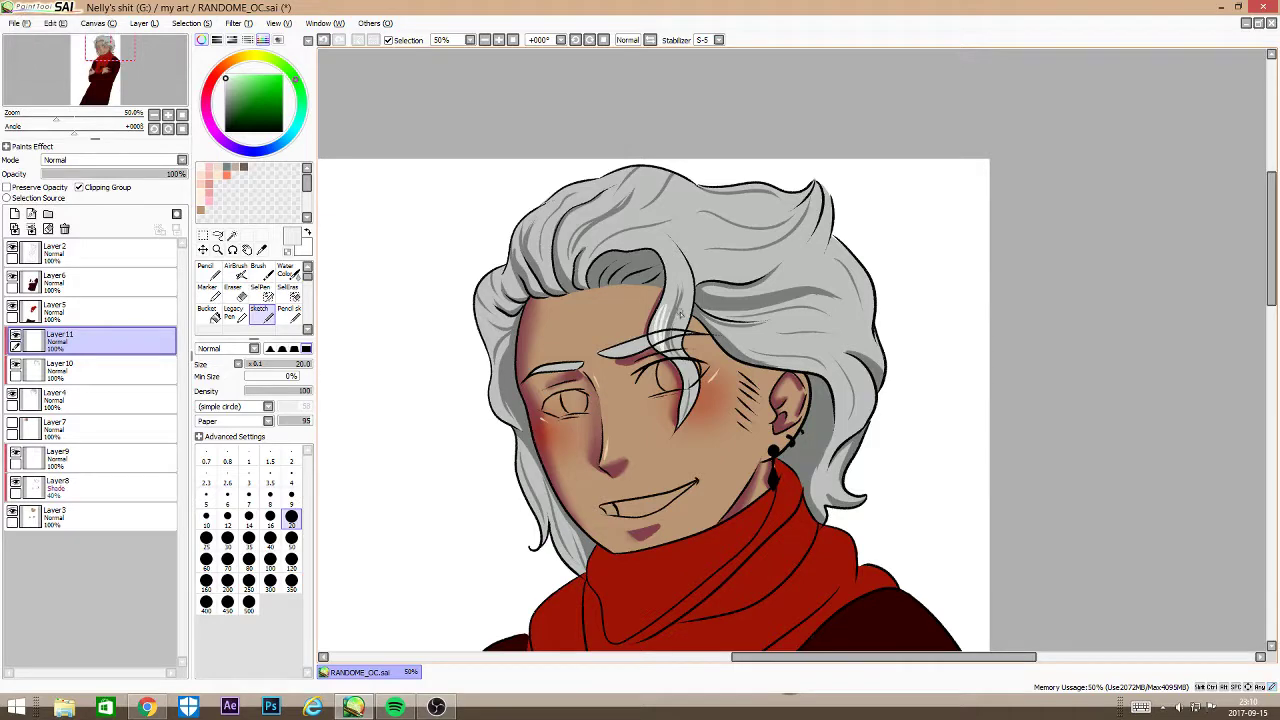
key(ctrl+z)
drag(755, 328, 828, 310)
drag(802, 313, 861, 263)
key(ctrl+z)
key(ctrl+z)
key(ctrl+z)
Step: Paint near-white highlight strokes on the front hair lock with the Sketch brush at size 20
click(485, 40)
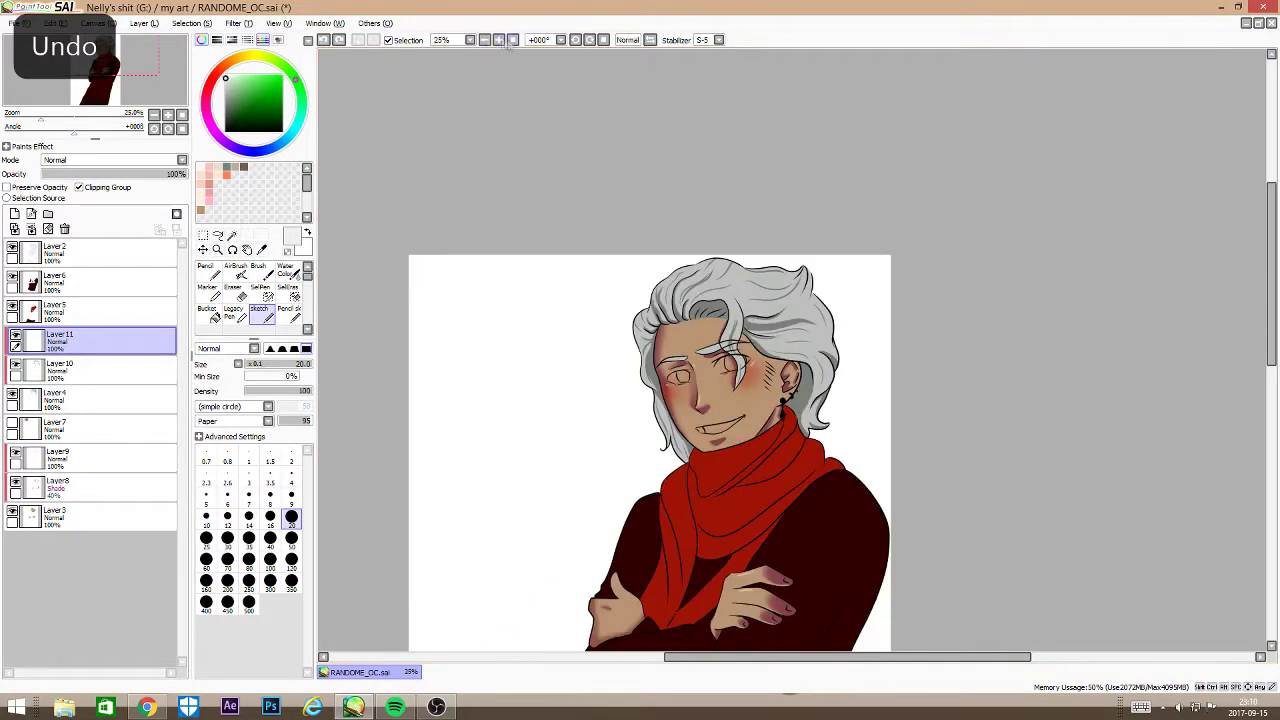
click(512, 41)
drag(525, 318, 543, 258)
drag(537, 318, 560, 250)
mouse_move(560, 308)
mouse_down()
mouse_move(581, 265)
mouse_move(581, 280)
mouse_up()
Step: Paint near-white highlight strokes across the side hair above the ear and at the back of the head, undoing the last stroke
mouse_move(769, 331)
mouse_down()
mouse_move(667, 313)
mouse_move(782, 318)
mouse_up()
drag(692, 318, 838, 294)
mouse_move(745, 295)
mouse_down()
mouse_move(860, 270)
mouse_move(939, 279)
mouse_up()
drag(842, 150, 936, 266)
drag(874, 140, 941, 250)
click(486, 41)
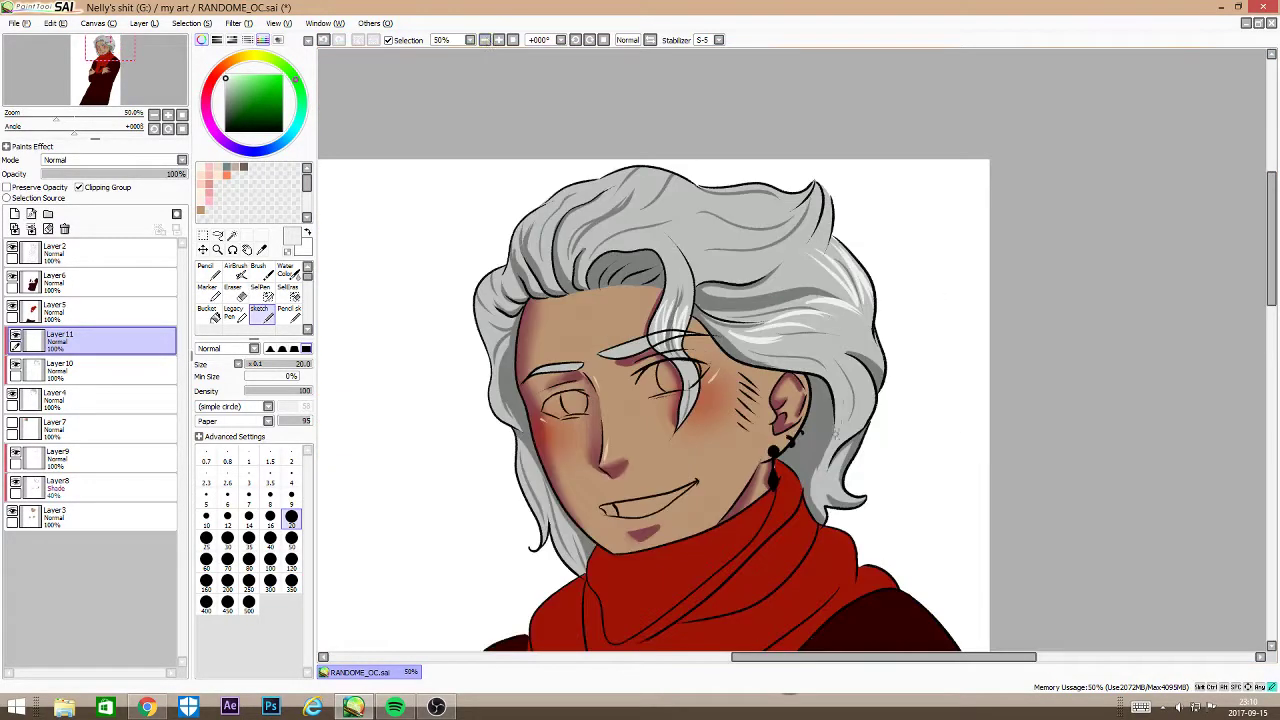
key(ctrl+z)
scroll(873, 380, up, 4)
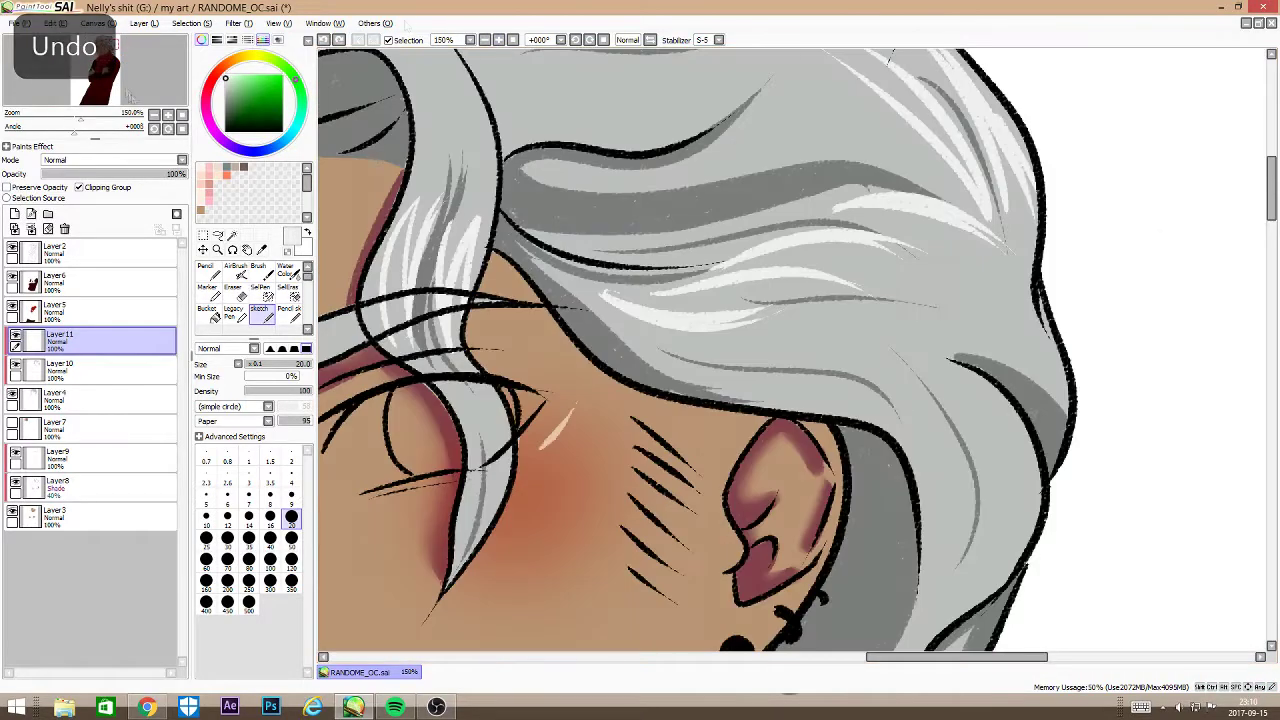
drag(960, 255, 945, 170)
key(ctrl+z)
key(ctrl+z)
drag(917, 122, 938, 308)
drag(938, 306, 953, 174)
key(ctrl+z)
key(ctrl+z)
Step: Paint long near-white highlight strokes down the hair behind the ear
drag(924, 116, 948, 280)
mouse_move(957, 122)
mouse_down()
mouse_move(972, 278)
mouse_move(1004, 286)
mouse_up()
drag(1002, 128, 1012, 284)
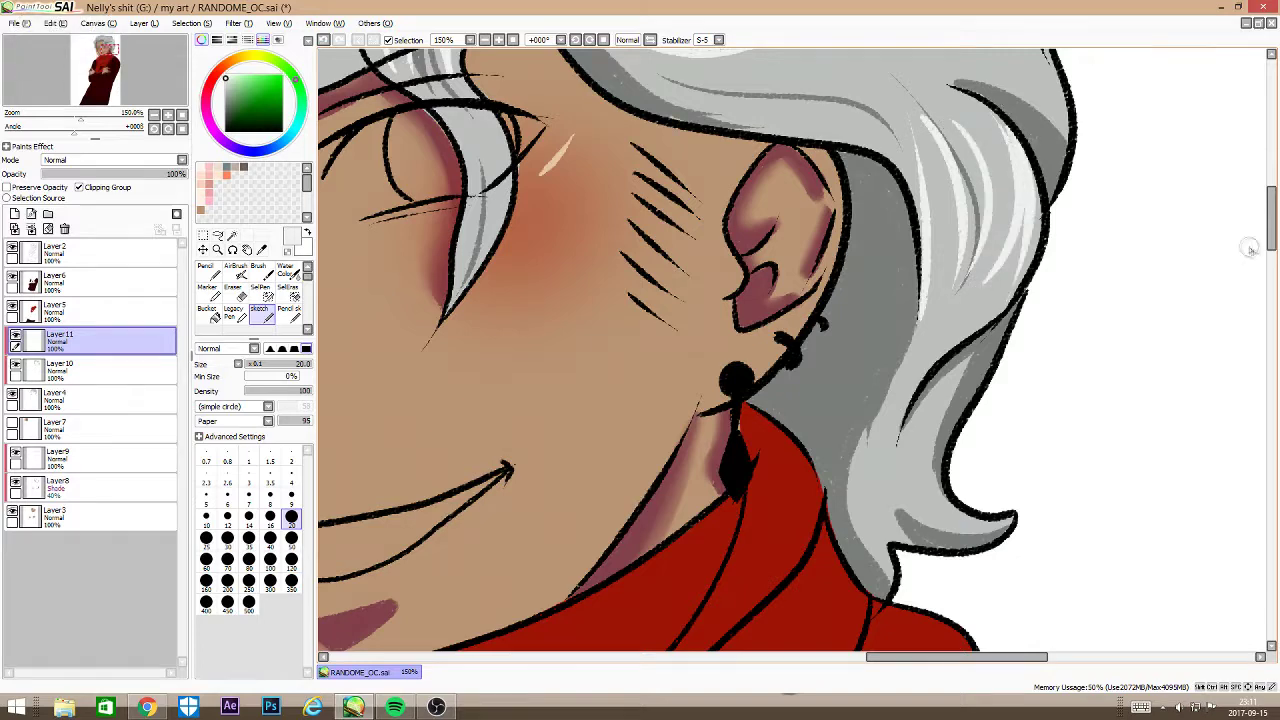
Step: Paint near-white highlight strokes on the hair above the ear and toward the back of the head, undoing two of them
drag(1271, 242, 1271, 166)
drag(747, 343, 848, 272)
mouse_move(813, 348)
mouse_down()
mouse_move(850, 296)
mouse_move(842, 398)
mouse_up()
drag(890, 326, 869, 408)
drag(906, 308, 886, 431)
key(ctrl+z)
key(ctrl+z)
mouse_move(896, 300)
mouse_down()
mouse_move(872, 402)
mouse_move(892, 454)
mouse_up()
Step: Paint near-white highlight strokes on the crown, the swept-back front hair and the hair beside the face
click(104, 42)
drag(586, 284, 845, 188)
mouse_move(589, 279)
mouse_down()
mouse_move(704, 182)
mouse_move(490, 264)
mouse_up()
drag(496, 264, 632, 170)
drag(404, 284, 484, 155)
click(484, 40)
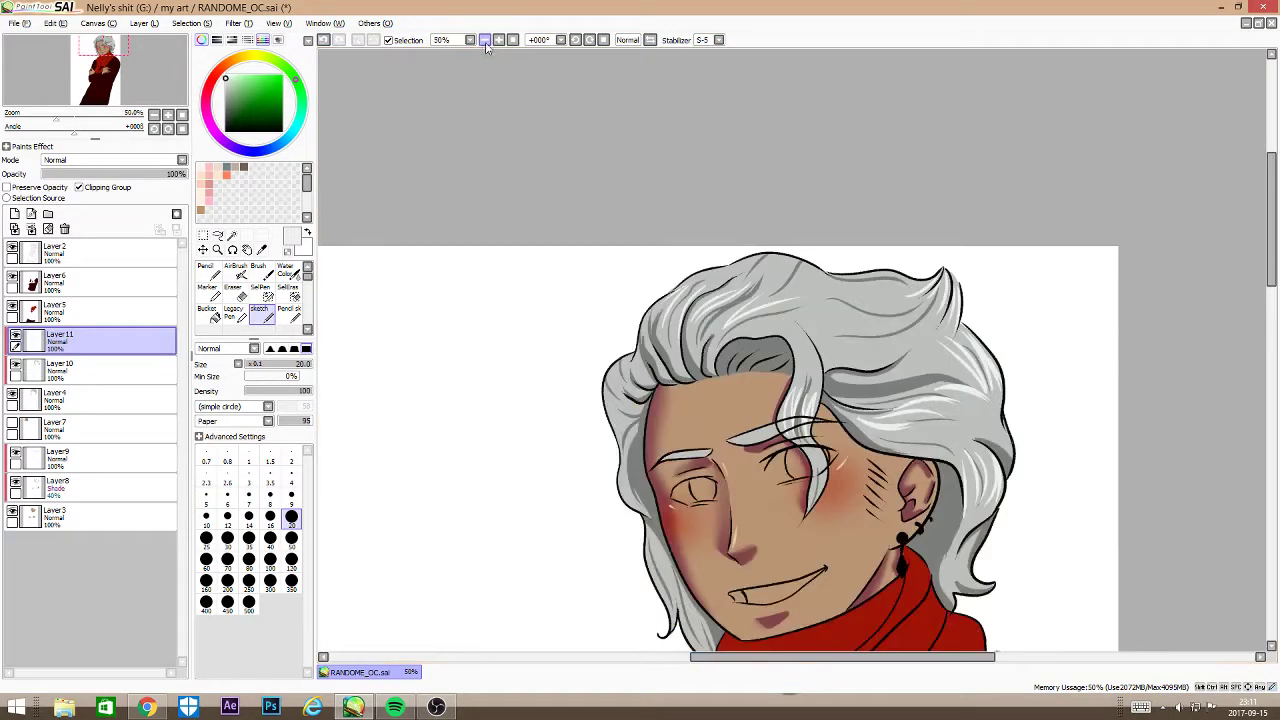
drag(653, 551, 664, 598)
drag(1271, 279, 1271, 312)
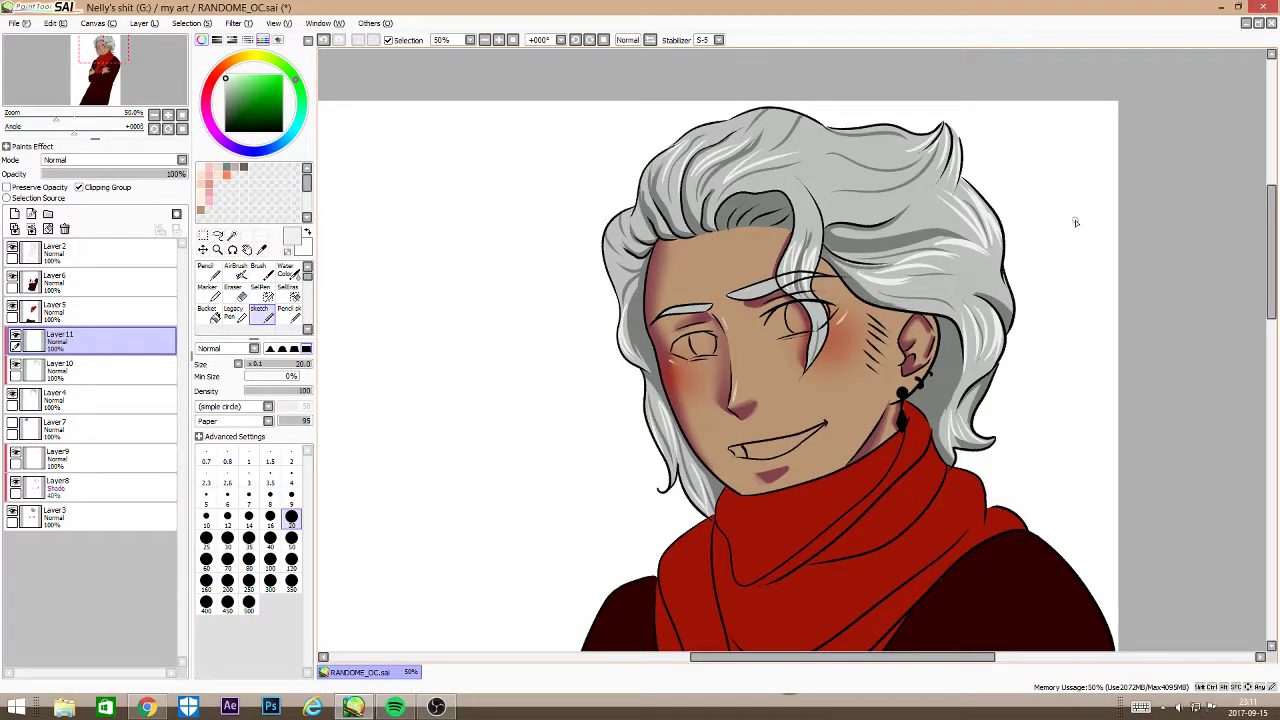
Step: Set the hair shading layer to Shade mode at 41% opacity
click(104, 308)
drag(1271, 252, 1271, 250)
click(106, 341)
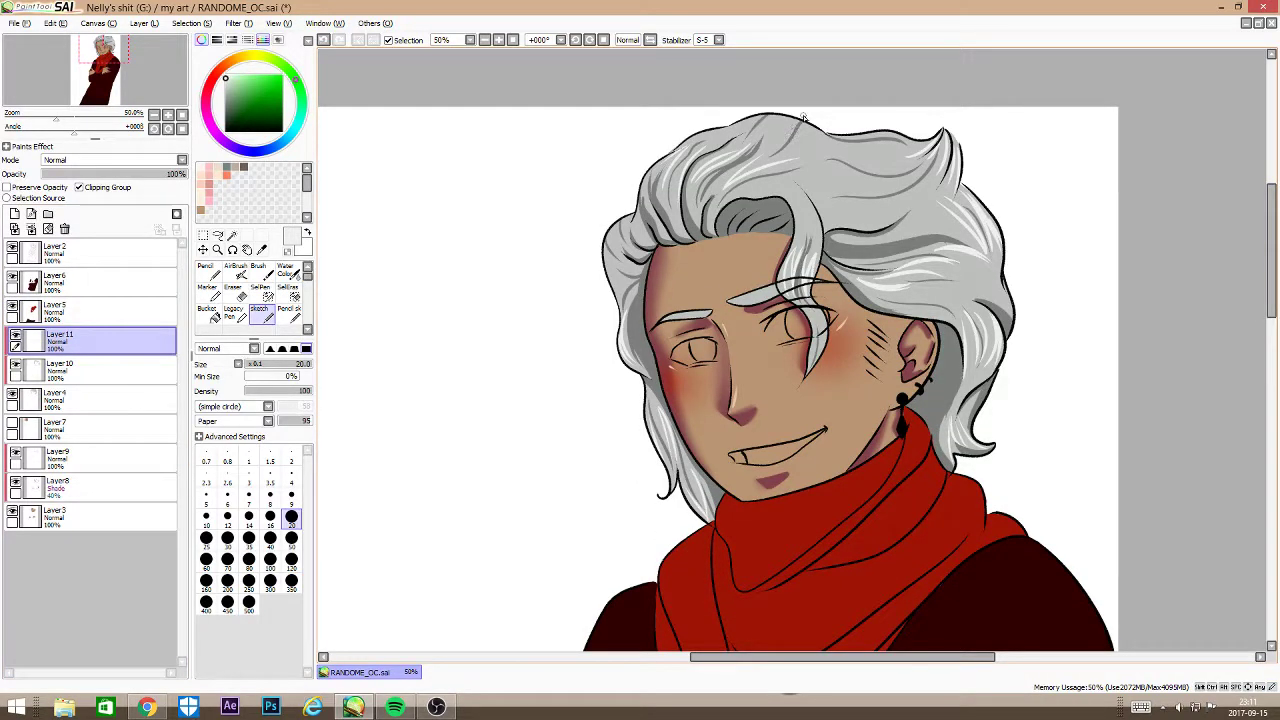
click(60, 368)
click(148, 174)
click(110, 160)
click(60, 222)
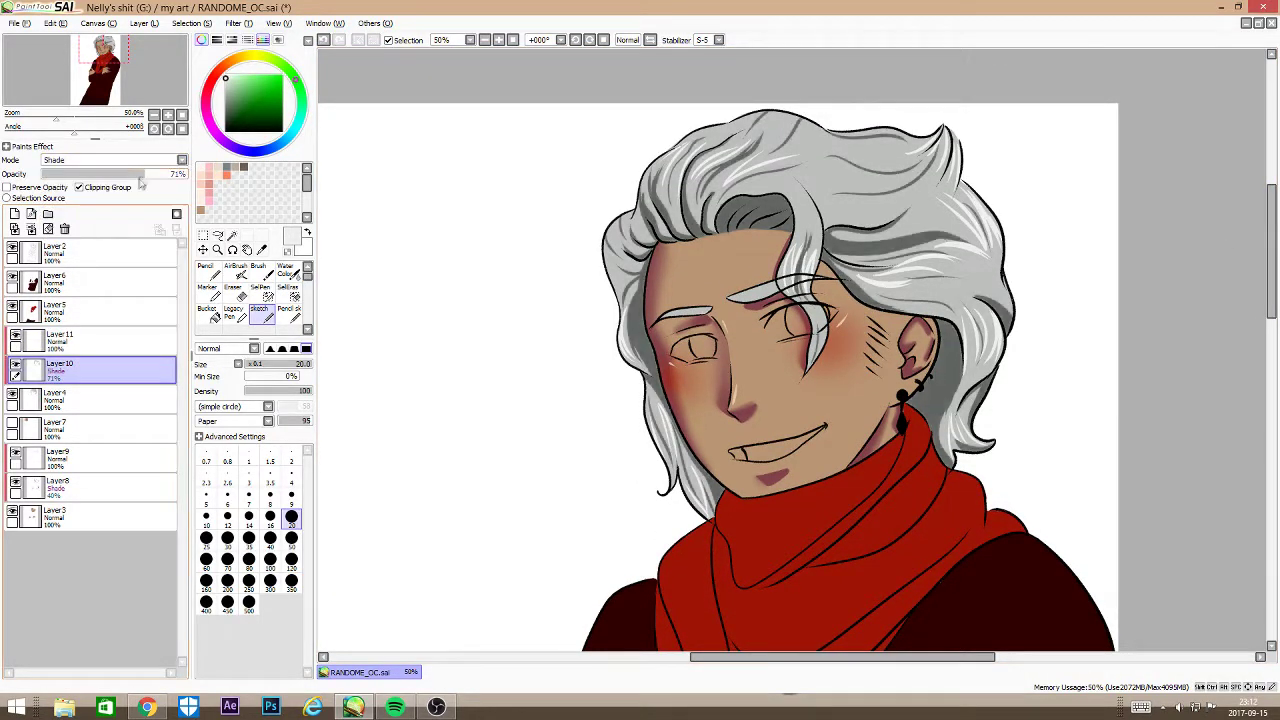
drag(148, 174, 102, 175)
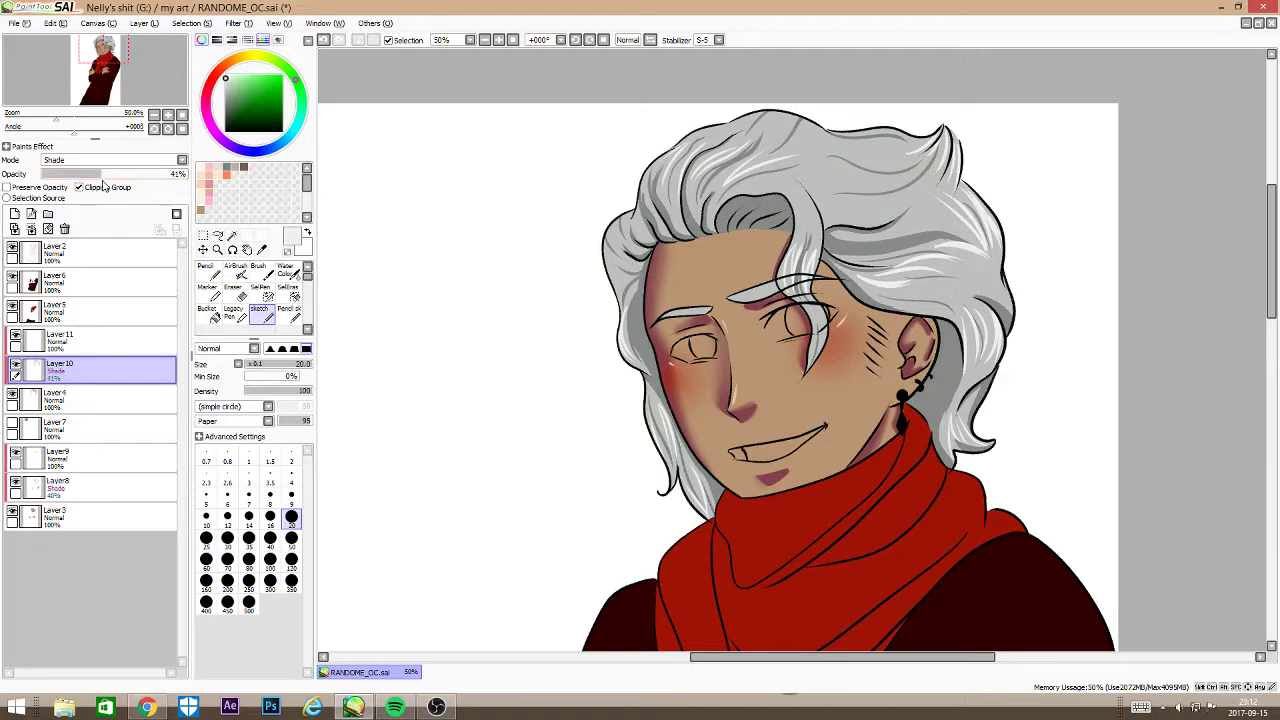
Step: Add a clipped layer above the scarf's colour layer and choose a dark red with the Sketch brush at size 50
drag(1271, 250, 1271, 321)
click(100, 312)
click(14, 215)
click(80, 187)
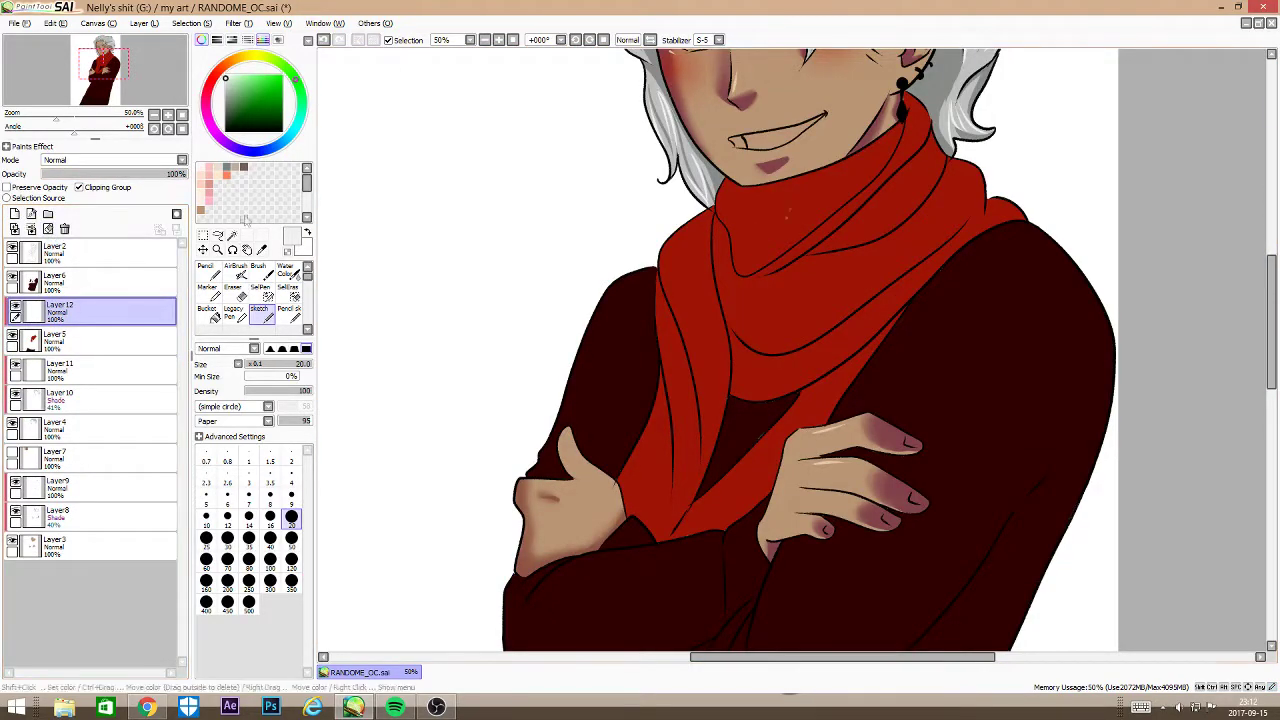
click(214, 76)
click(271, 109)
click(291, 540)
Step: Paint dark red shadows along the folds of the scarf's hanging ends
scroll(791, 350, down, 1)
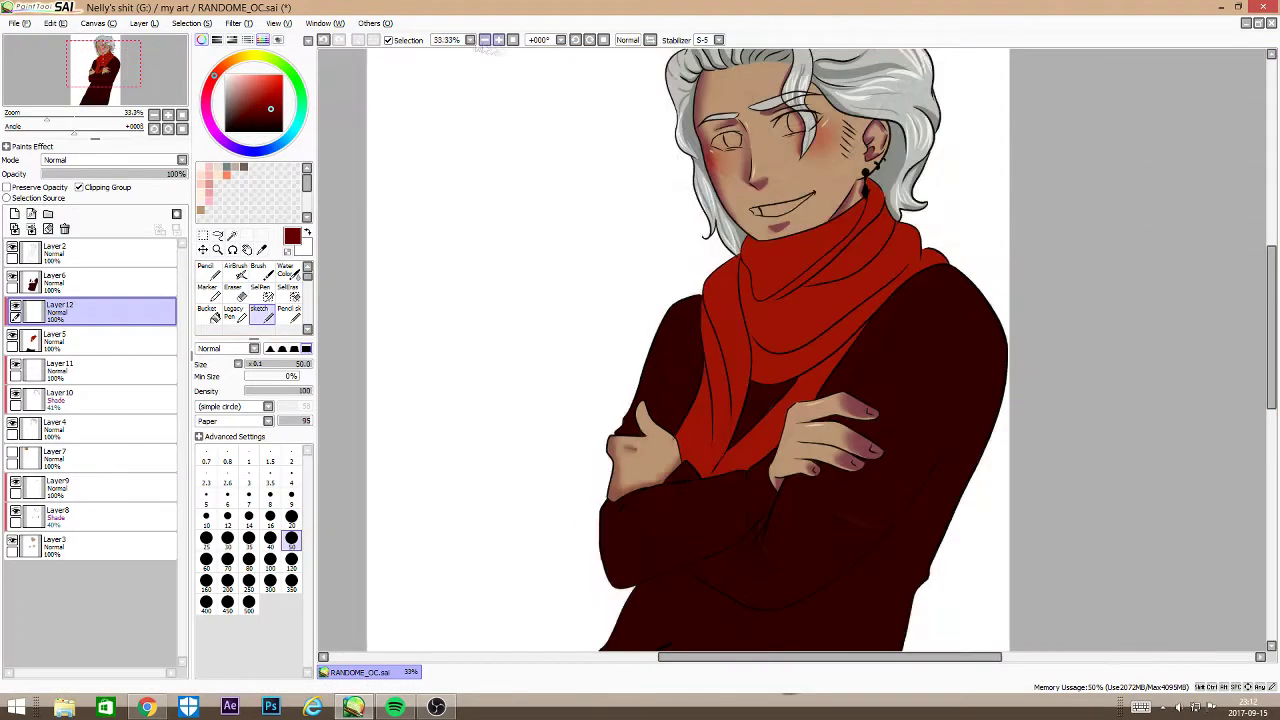
scroll(791, 350, up, 2)
drag(590, 258, 657, 508)
mouse_move(589, 373)
mouse_down()
mouse_move(578, 560)
mouse_move(552, 522)
mouse_move(584, 595)
mouse_move(545, 560)
mouse_move(640, 605)
mouse_move(720, 585)
mouse_move(622, 594)
mouse_up()
drag(640, 526, 629, 606)
drag(732, 515, 770, 520)
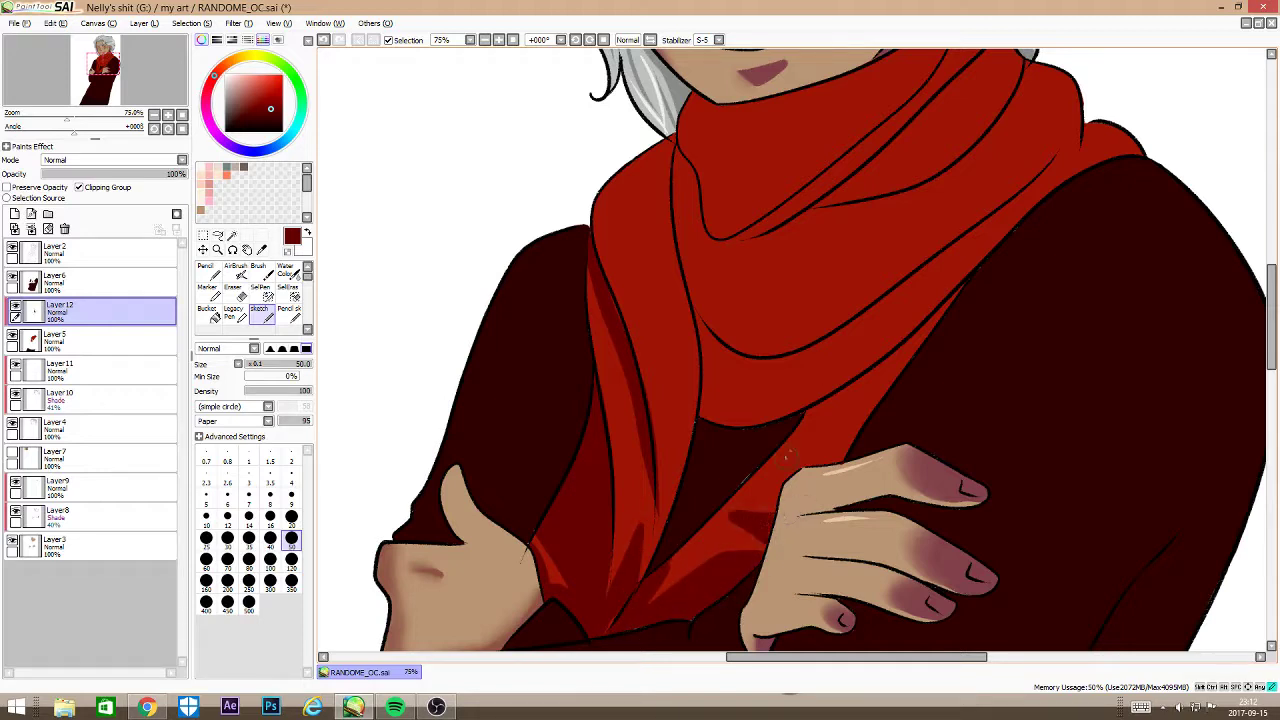
drag(955, 306, 792, 444)
mouse_move(650, 457)
mouse_down()
mouse_move(635, 601)
mouse_move(666, 546)
mouse_up()
Step: Clean up the hanging-end shadows with the Eraser and extend dark red shading along the scarf's outer edge and vertical fold
key(e)
key(n)
drag(621, 388, 632, 558)
drag(601, 331, 592, 275)
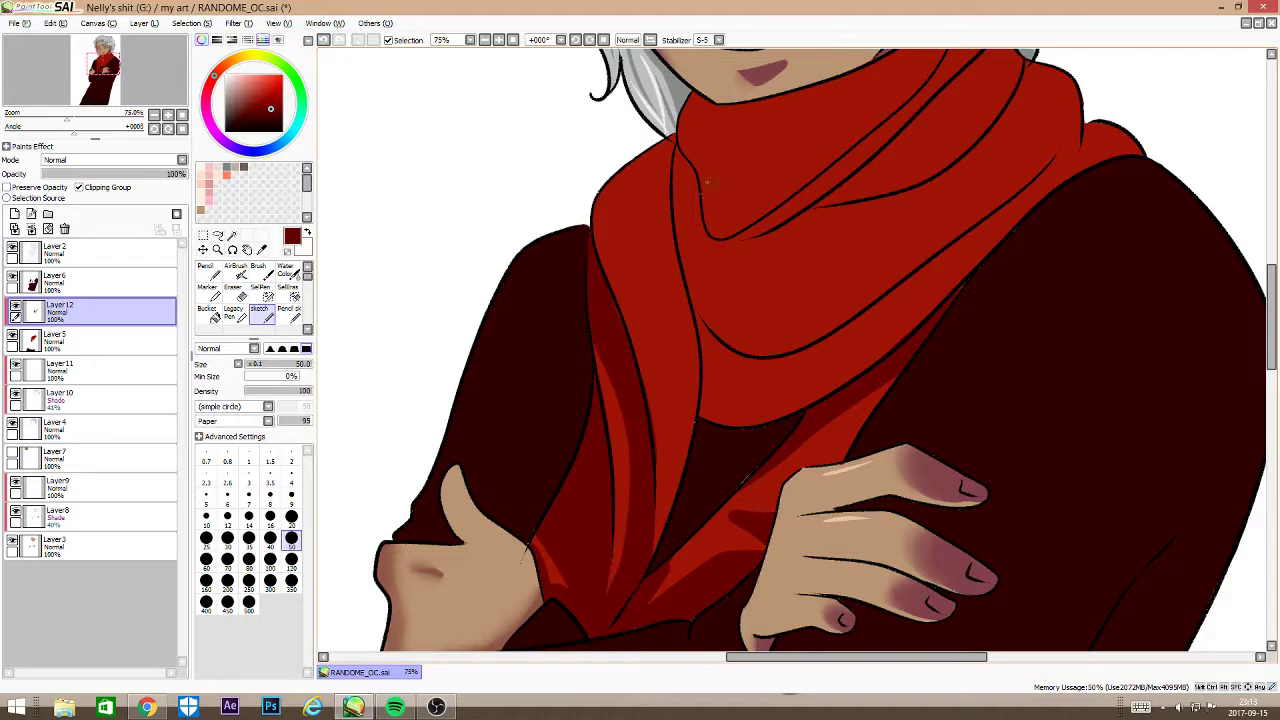
mouse_move(675, 128)
mouse_down()
mouse_move(692, 330)
mouse_move(660, 145)
mouse_up()
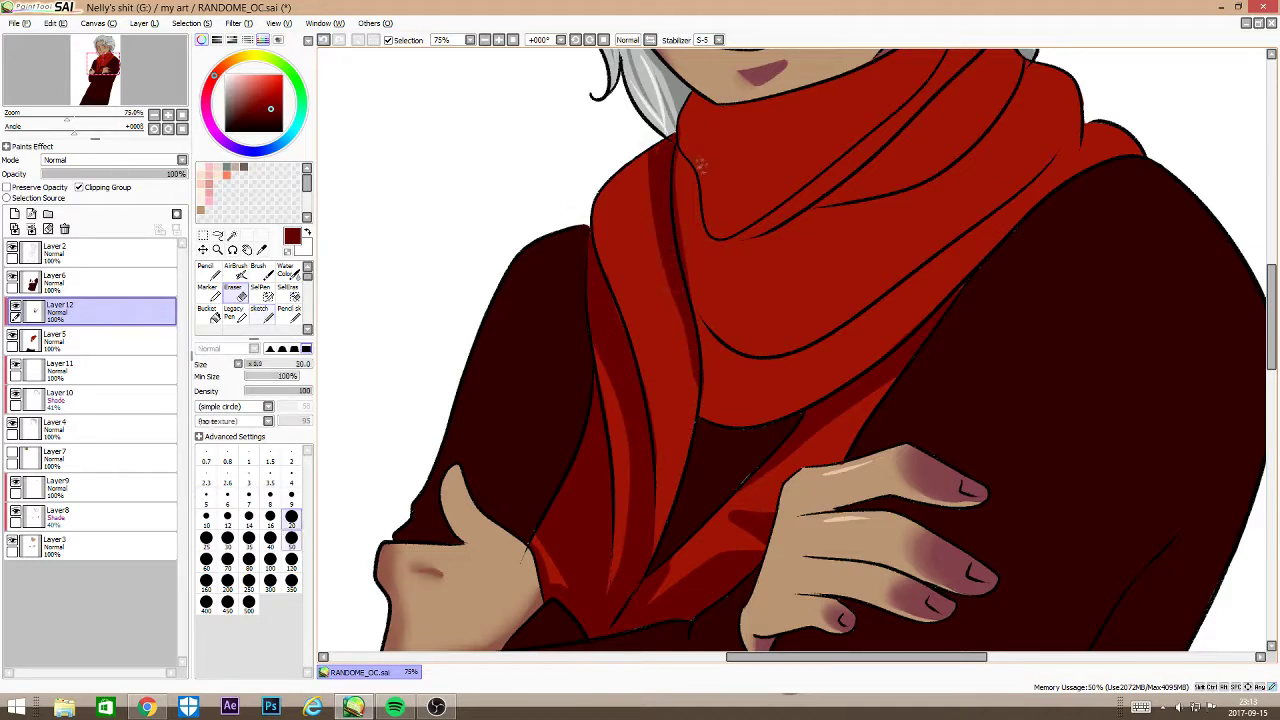
Step: Paint a dark red shadow along the curved fold of the scarf's middle wrap and trim it with the Eraser
scroll(706, 410, up, 2)
mouse_move(706, 410)
mouse_down()
mouse_move(765, 440)
mouse_move(922, 350)
mouse_move(1082, 228)
mouse_up()
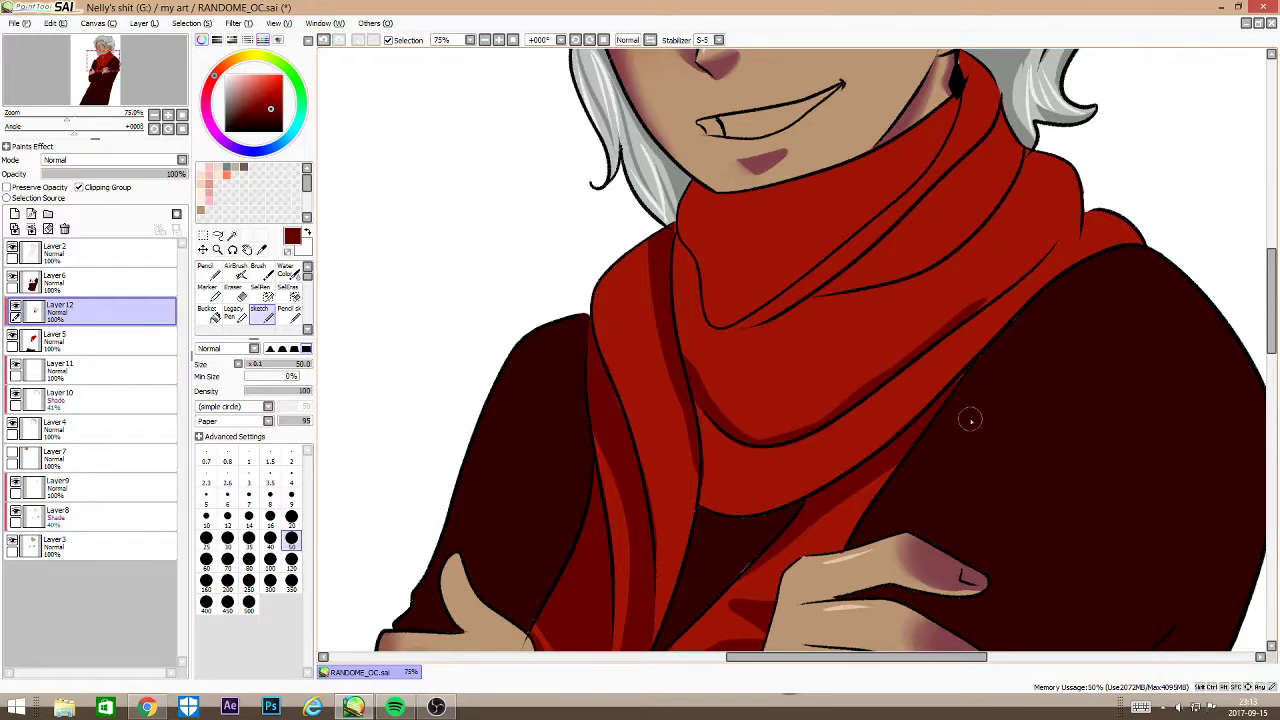
key(e)
key(e)
mouse_move(920, 385)
mouse_down()
mouse_move(750, 475)
mouse_move(848, 432)
mouse_up()
Step: Shade the folds of the scarf's upper wraps below the chin in dark red, undoing two stray strokes
drag(1271, 296, 1271, 276)
drag(715, 442, 1011, 243)
key(ctrl+z)
drag(958, 200, 874, 332)
key(ctrl+z)
mouse_move(940, 262)
mouse_down()
mouse_move(718, 430)
mouse_move(852, 318)
mouse_up()
key(e)
key(e)
mouse_move(730, 438)
mouse_down()
mouse_move(821, 397)
mouse_move(740, 472)
mouse_move(985, 338)
mouse_move(1040, 258)
mouse_up()
drag(707, 345, 703, 282)
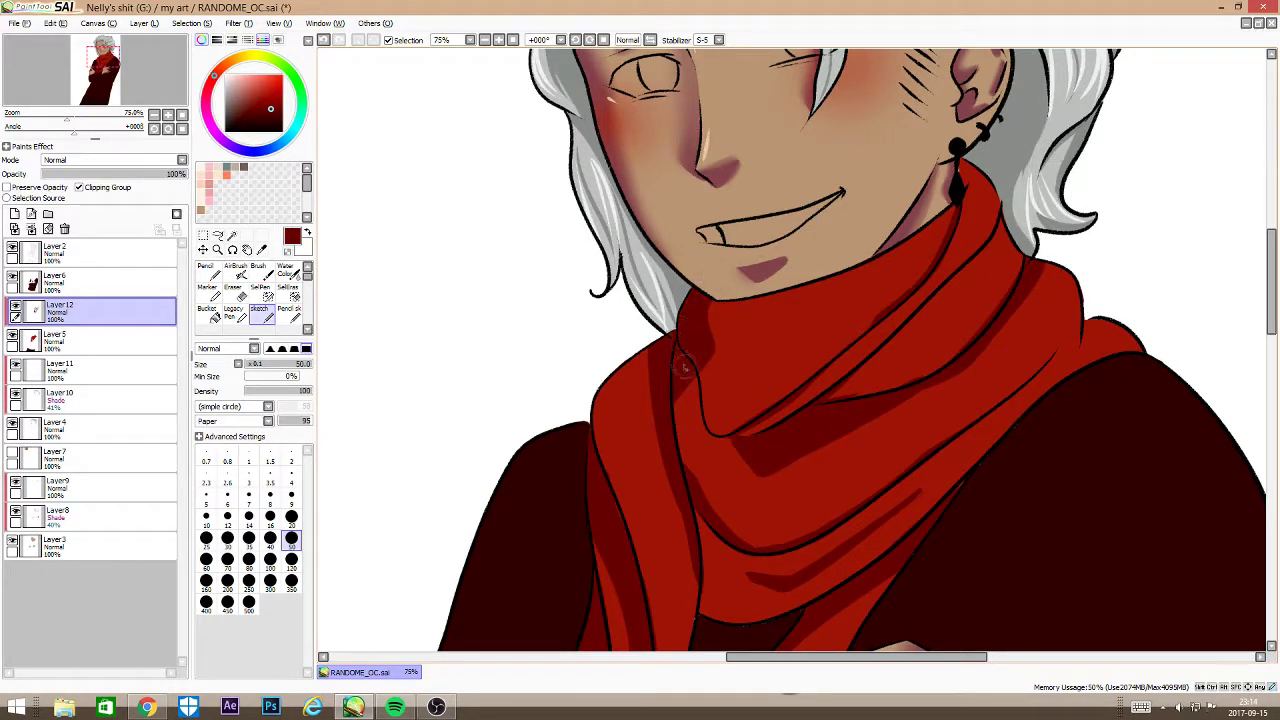
Step: Add dark red shadows to the scarf's shoulder edge, the neckline under the jaw, the back and the lowest wrap
drag(699, 402, 708, 432)
mouse_move(668, 328)
mouse_down()
mouse_move(602, 523)
mouse_move(595, 507)
mouse_up()
mouse_move(694, 298)
mouse_down()
mouse_move(798, 286)
mouse_move(714, 400)
mouse_up()
mouse_move(976, 156)
mouse_down()
mouse_move(1020, 272)
mouse_move(1130, 370)
mouse_up()
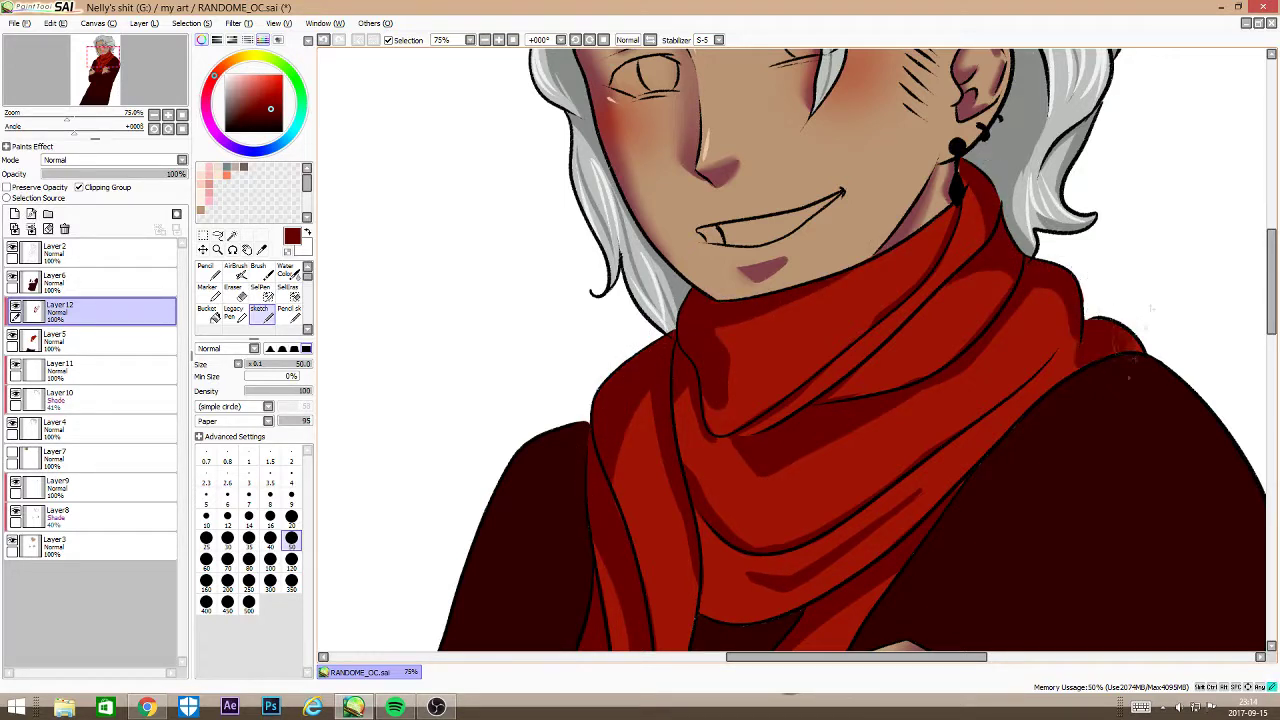
drag(692, 499, 706, 612)
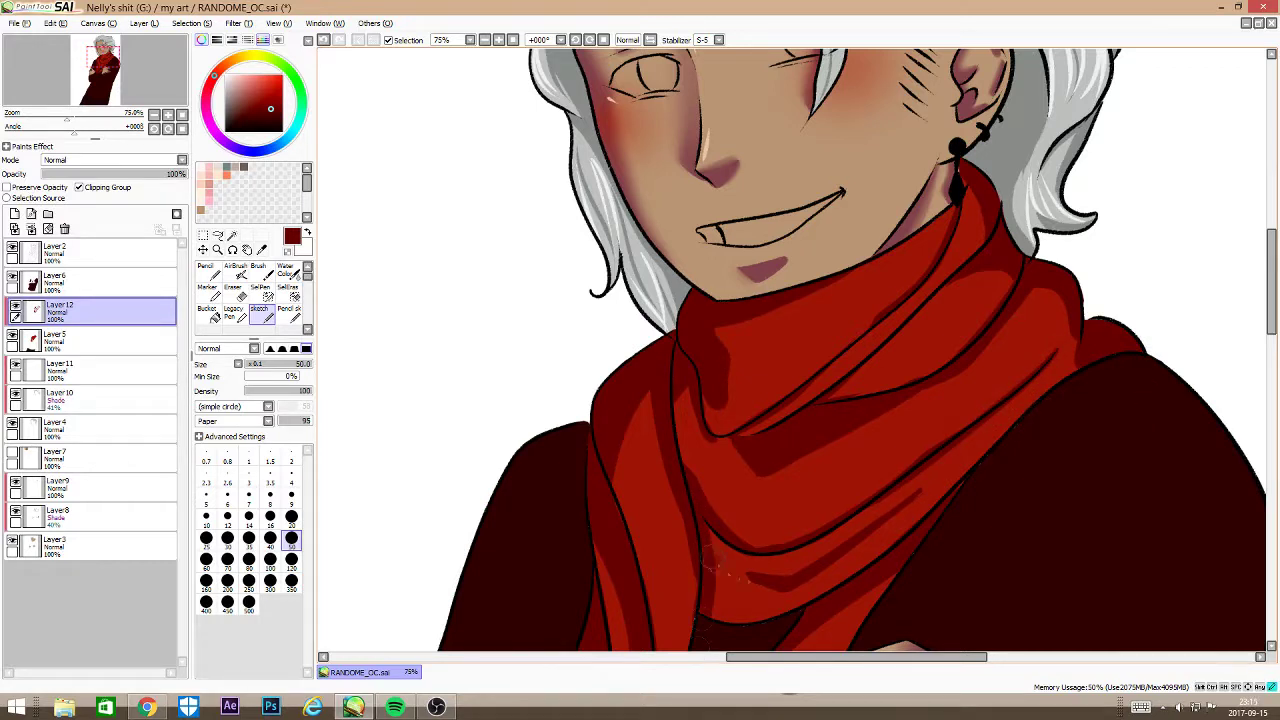
drag(708, 560, 920, 497)
drag(920, 497, 703, 577)
Step: Soften the edges of the scarf's shadows with the Water Color brush at size 50
click(288, 271)
drag(826, 290, 708, 400)
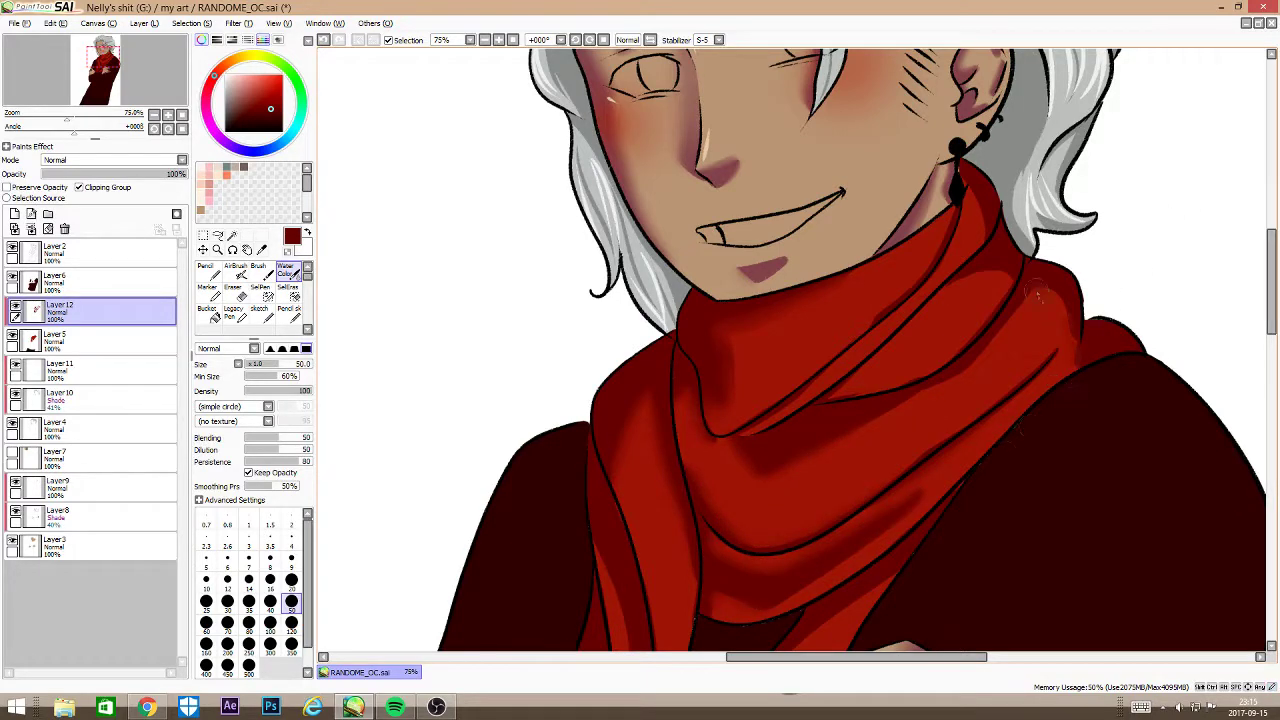
scroll(976, 249, down, 5)
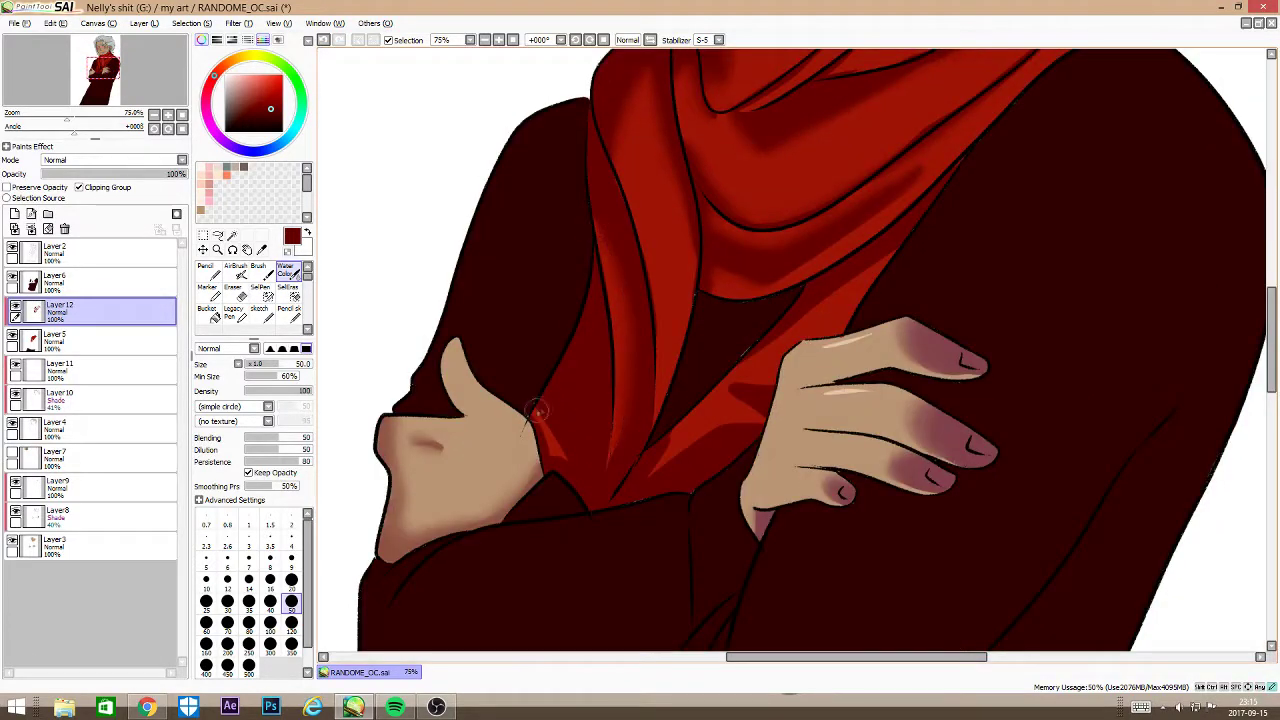
double_click(487, 40)
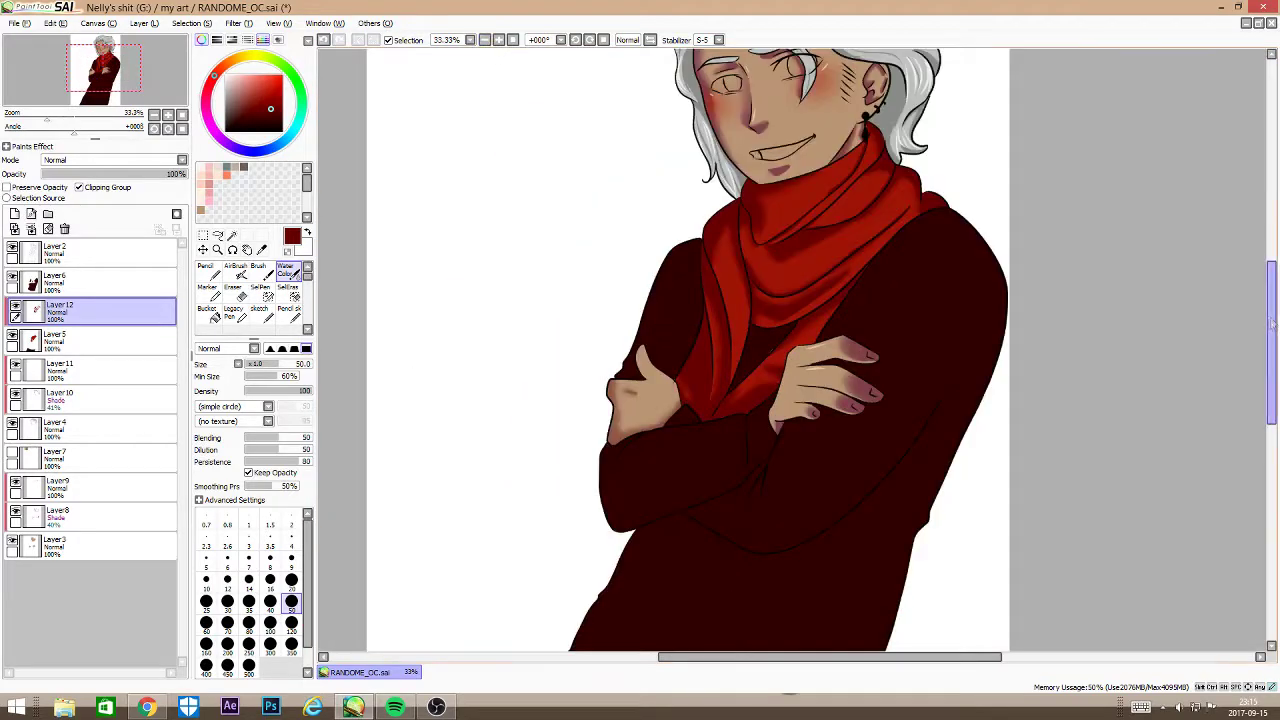
Step: Set the scarf shading layer to Lumi & Shade mode at 73% opacity
scroll(486, 62, up, 2)
click(110, 160)
click(100, 222)
drag(113, 175, 139, 178)
click(86, 160)
click(90, 232)
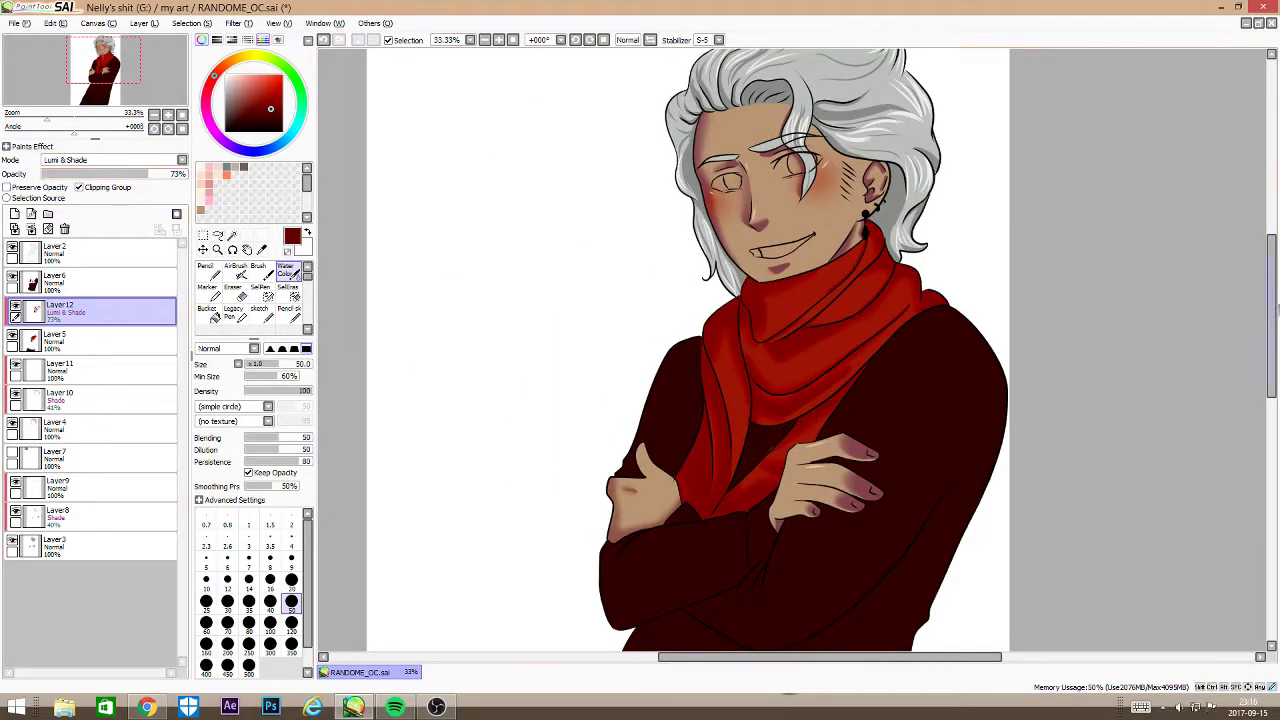
Step: Add a clipped layer above the scarf shading and paint near-black shadow on the front trouser leg with the Sketch brush at size 350
scroll(688, 350, down, 5)
click(14, 214)
alt+click(560, 478)
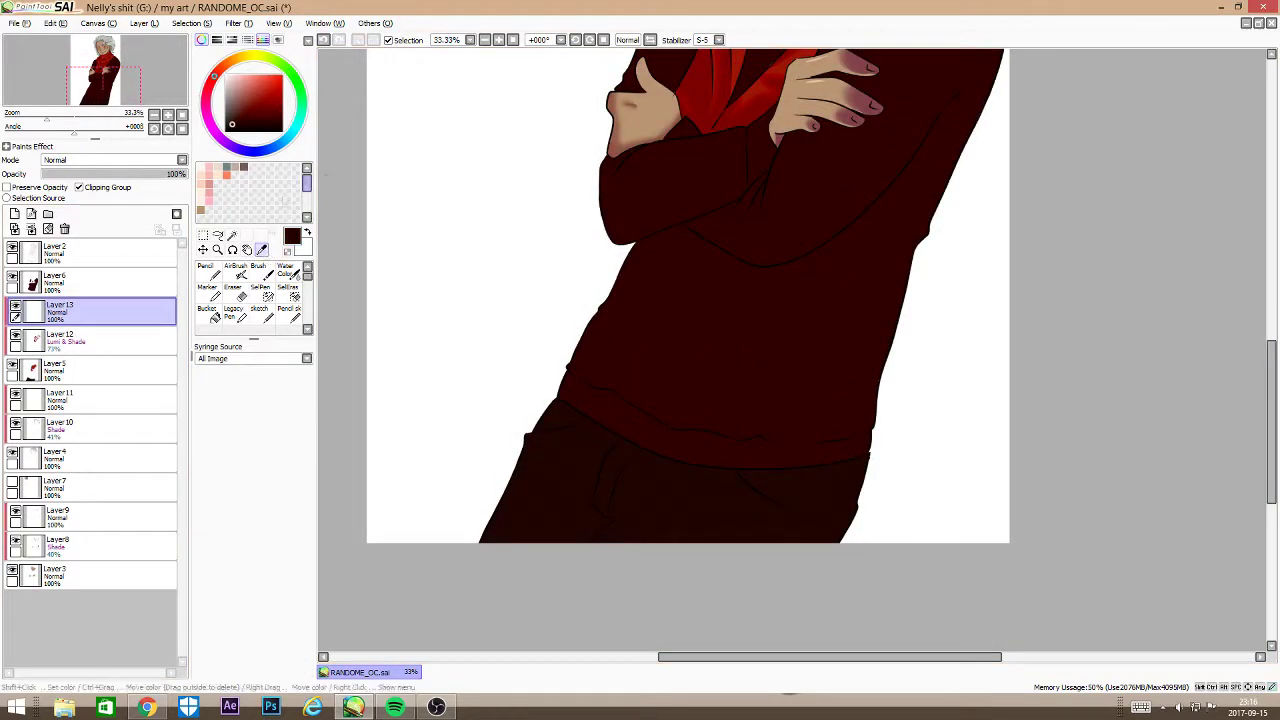
drag(231, 127, 214, 147)
click(291, 582)
mouse_move(598, 446)
mouse_down()
mouse_move(592, 474)
mouse_move(556, 452)
mouse_up()
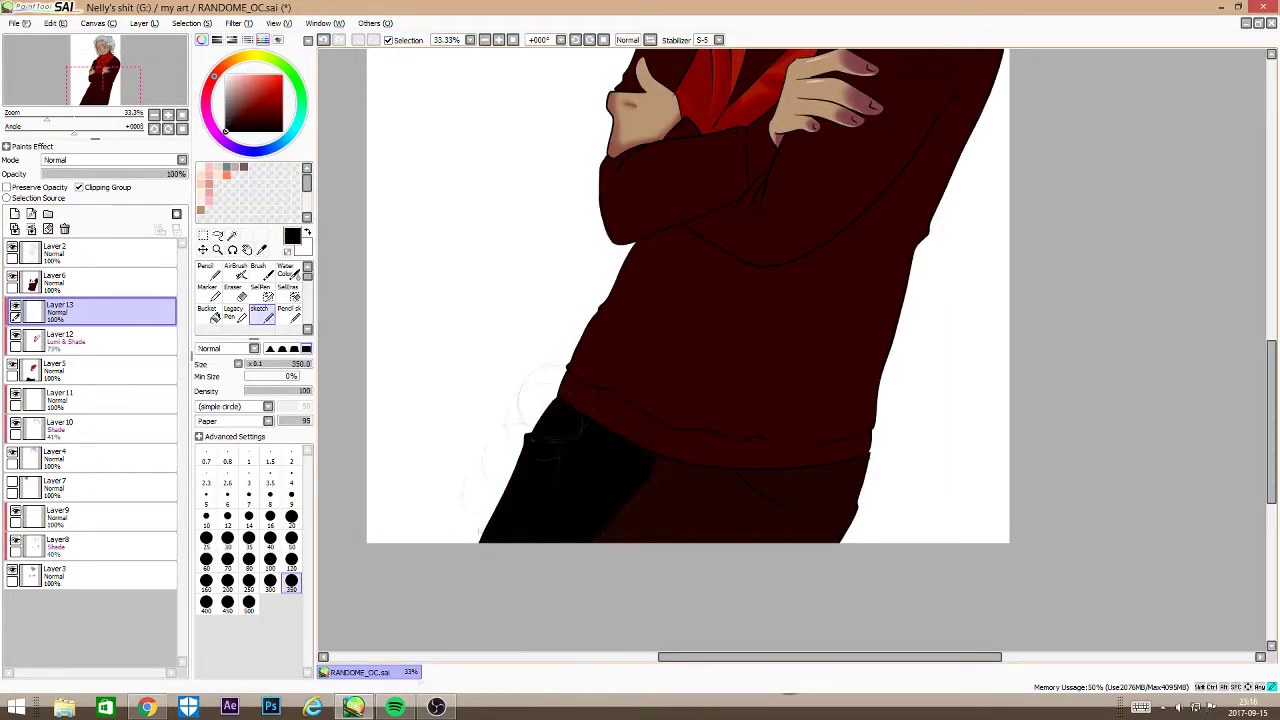
Step: Trim the trouser shadow with the Eraser, shade the other leg near the hem, and blend with the Water Color brush at size 350
key(e)
mouse_move(602, 545)
mouse_down()
mouse_move(631, 462)
mouse_move(575, 552)
mouse_up()
key(b)
drag(750, 477, 815, 503)
click(289, 270)
click(291, 643)
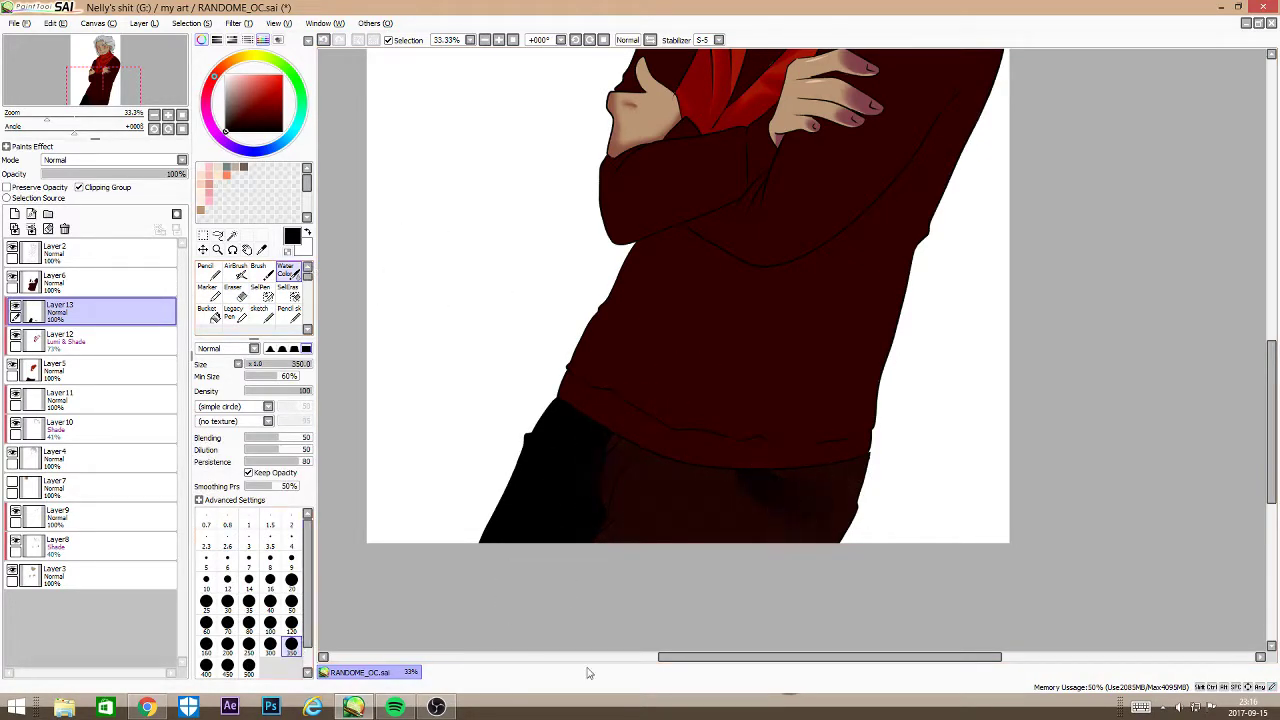
Step: Add a clipped layer above the sweater's colour layer and choose a darker maroon for the Sketch brush
drag(107, 75, 104, 78)
click(80, 282)
click(15, 214)
click(84, 188)
right_click(676, 336)
click(259, 309)
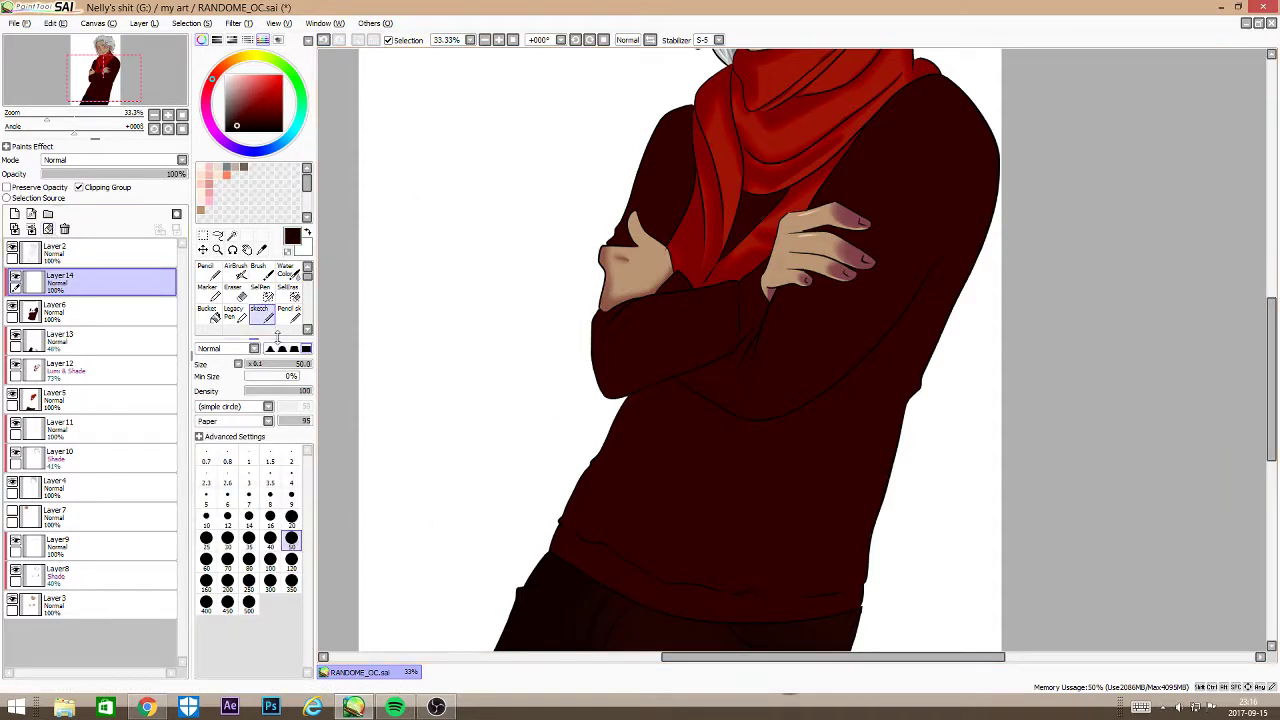
Step: Paint broad dark maroon shadows on the sweater's forearm, waist and under the crossed arms with the Sketch brush at size 350
click(291, 580)
click(291, 559)
click(291, 580)
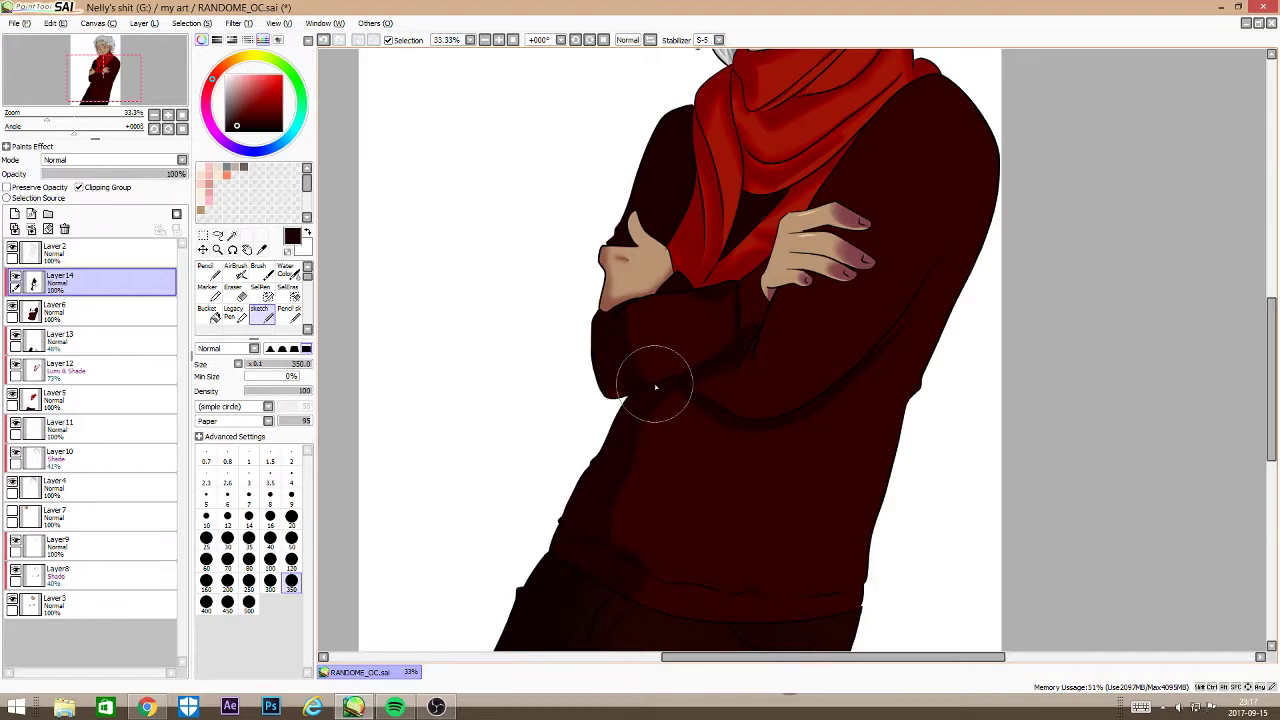
Step: Refine the sweater shadows with the Eraser and darken the folds at the inner elbow with the Sketch brush at size 120
key(e)
scroll(655, 386, up, 3)
key(e)
click(291, 560)
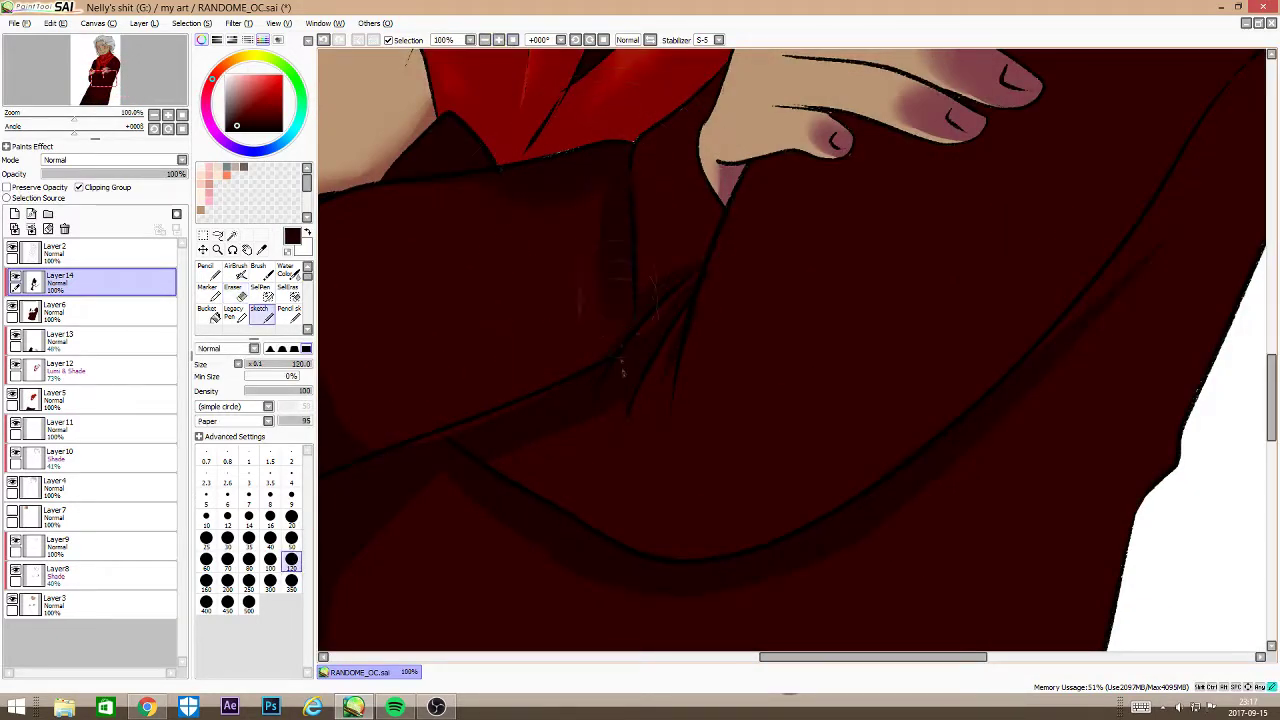
scroll(1203, 133, down, 2)
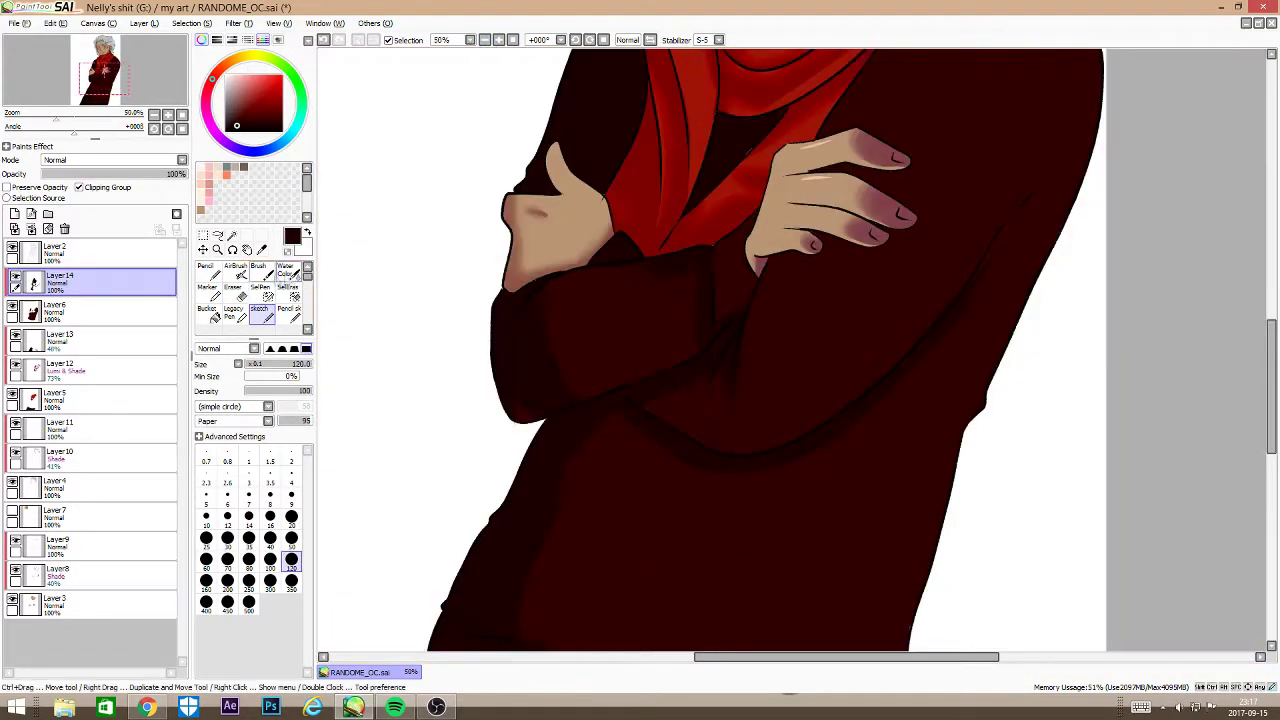
Step: Blend the sweater's shadow edges around the crossed arms with the Water Color brush, undoing one stroke
click(288, 271)
key(ctrl+z)
key(bracketleft)
key(bracketleft)
key(bracketleft)
key(bracketleft)
key(bracketleft)
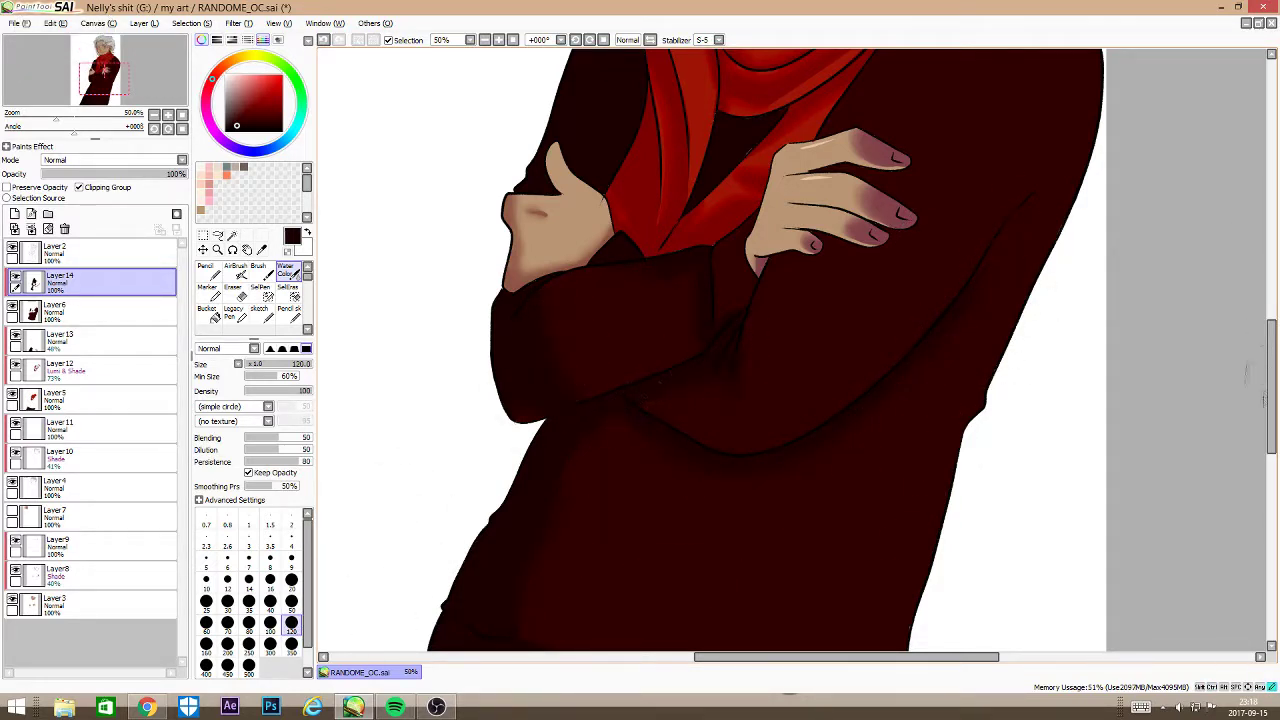
Step: Paint dark maroon shading along the sweater's hem with the Sketch brush at size 120
drag(1270, 349, 1270, 393)
click(263, 314)
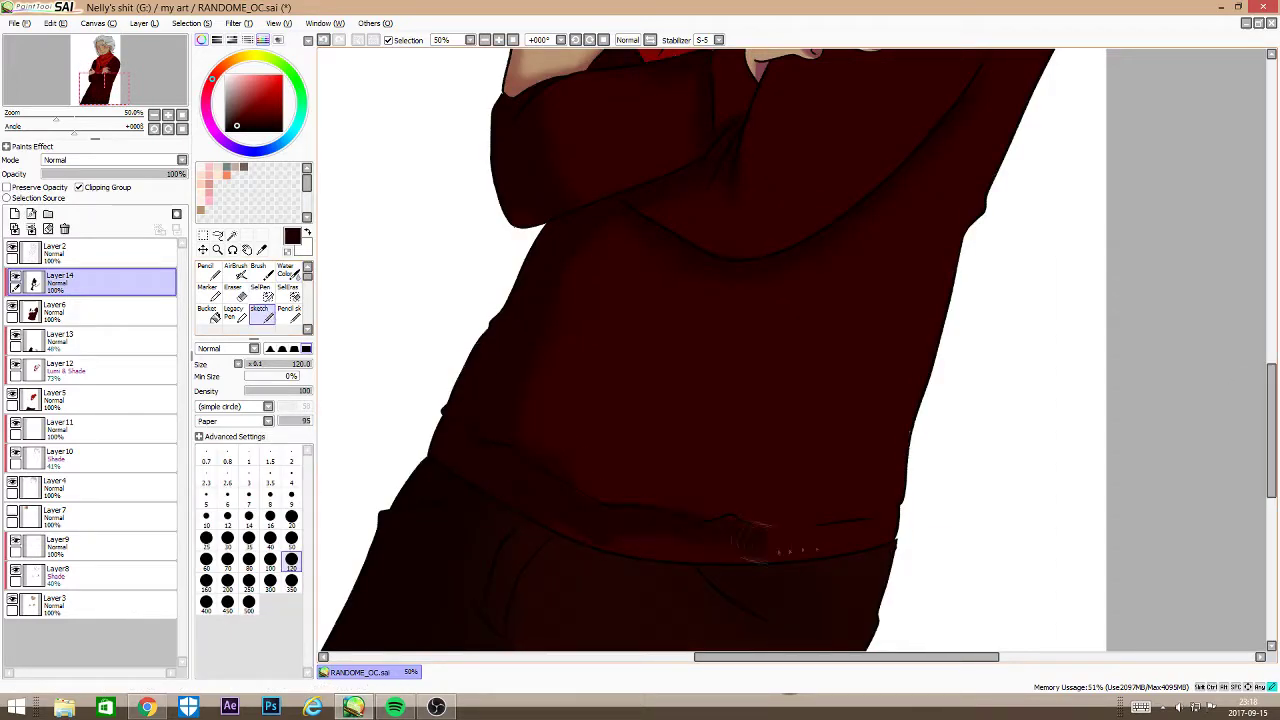
click(485, 40)
drag(110, 75, 107, 69)
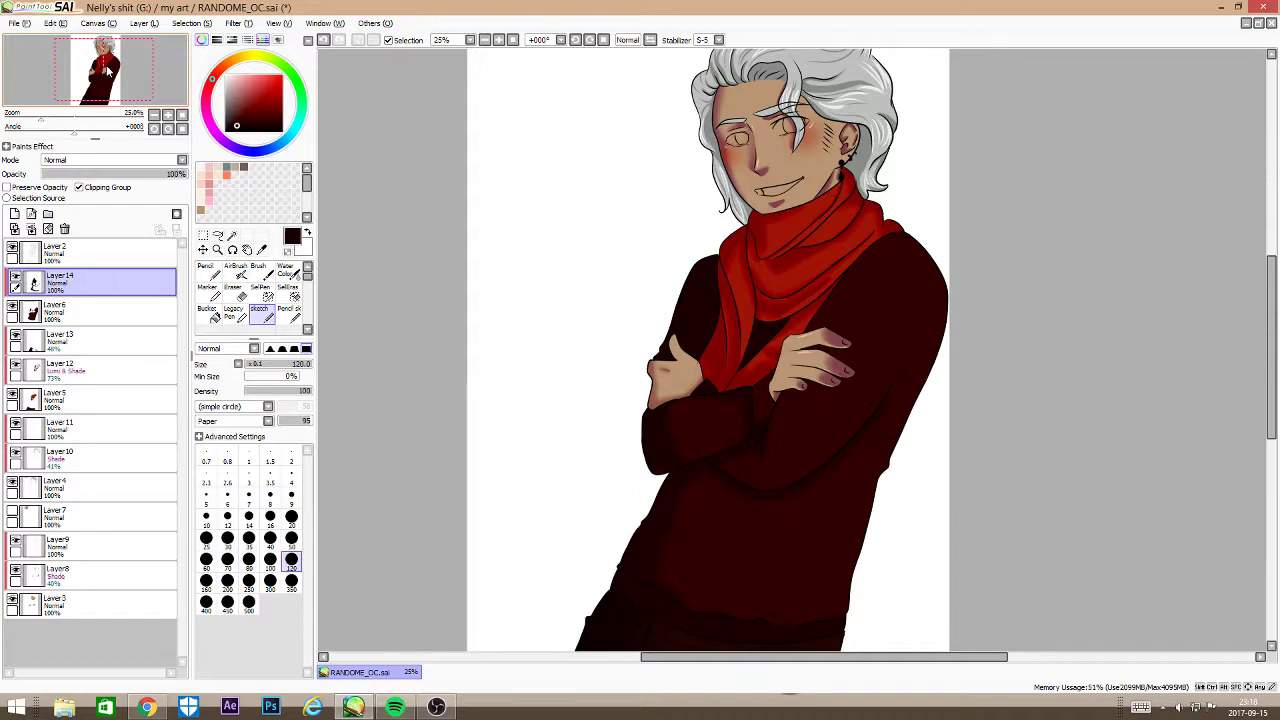
Step: Add a new layer above the sweater shading and fill both eyes with white using the Pencil at size 60
click(15, 214)
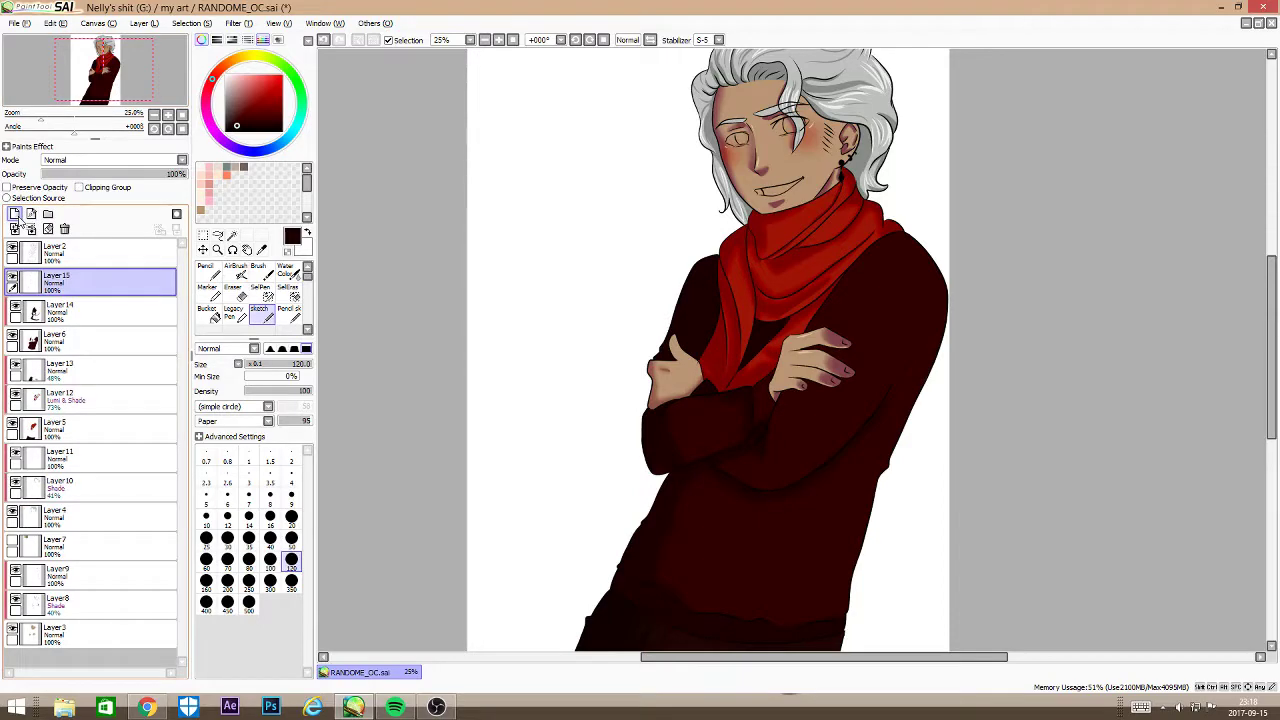
click(499, 40)
click(499, 40)
drag(104, 55, 105, 50)
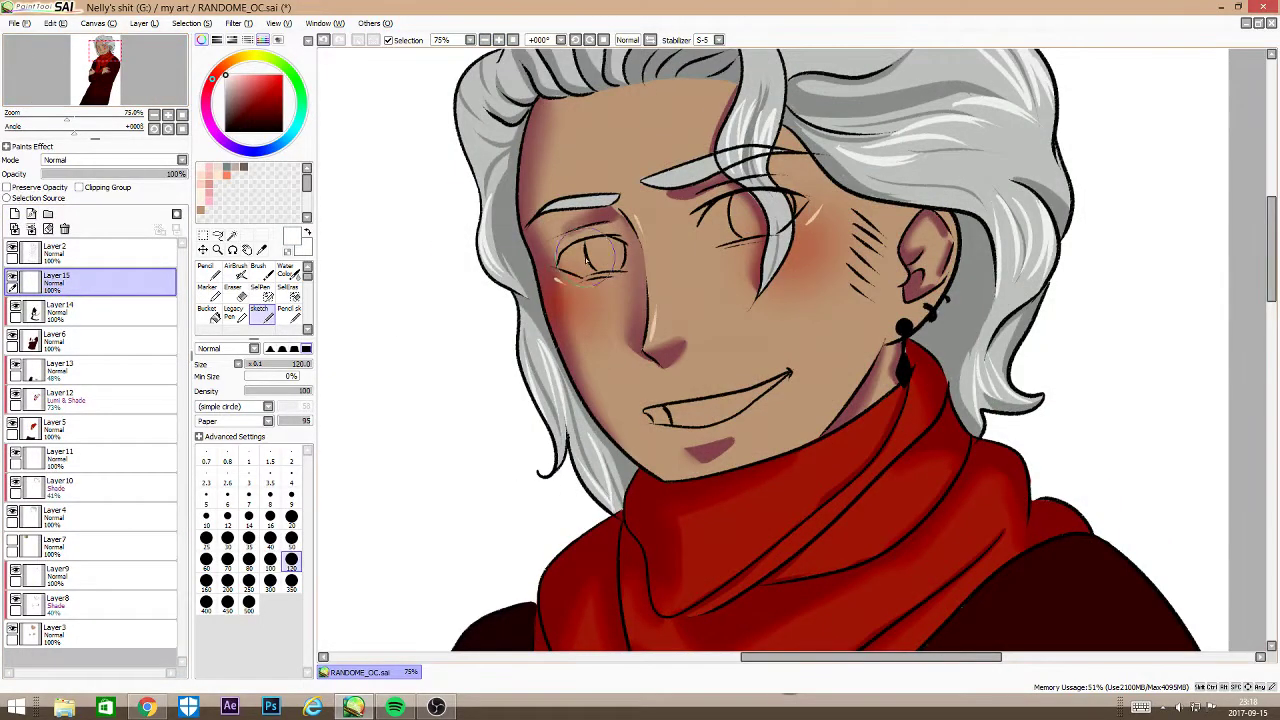
click(208, 272)
drag(588, 255, 565, 266)
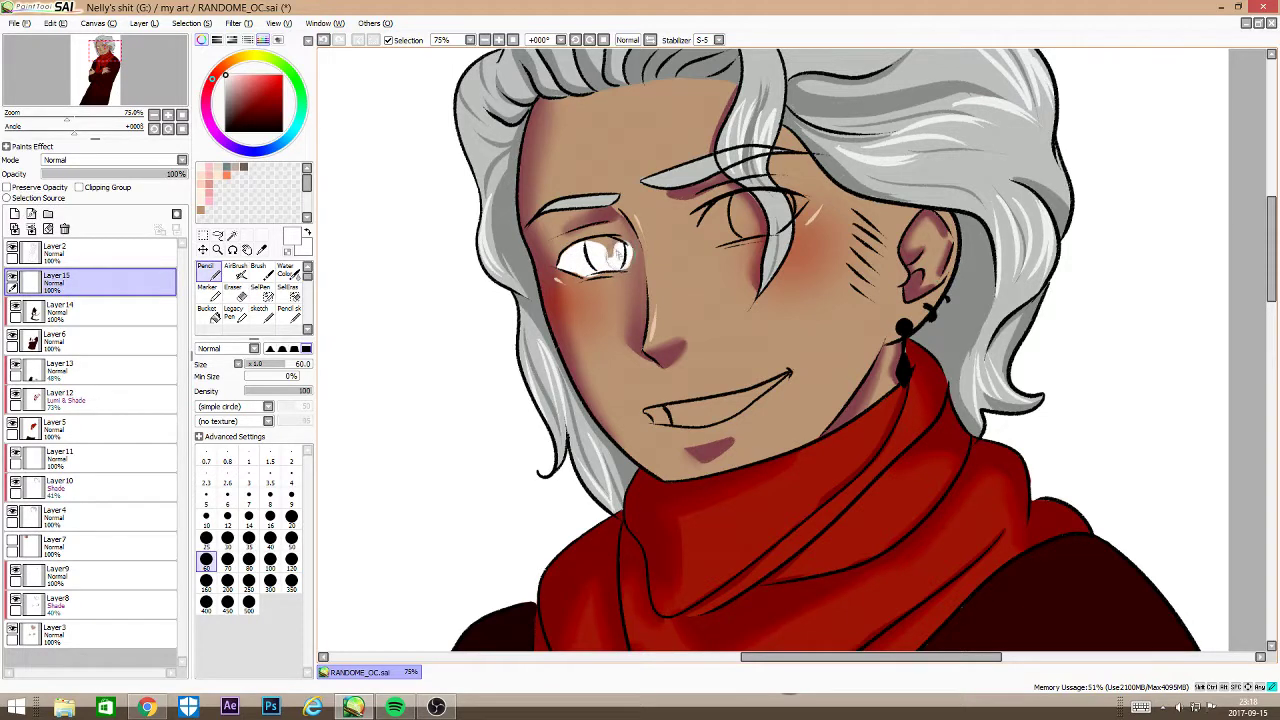
key(e)
key(n)
mouse_move(742, 200)
mouse_down()
mouse_move(705, 235)
mouse_move(738, 205)
mouse_up()
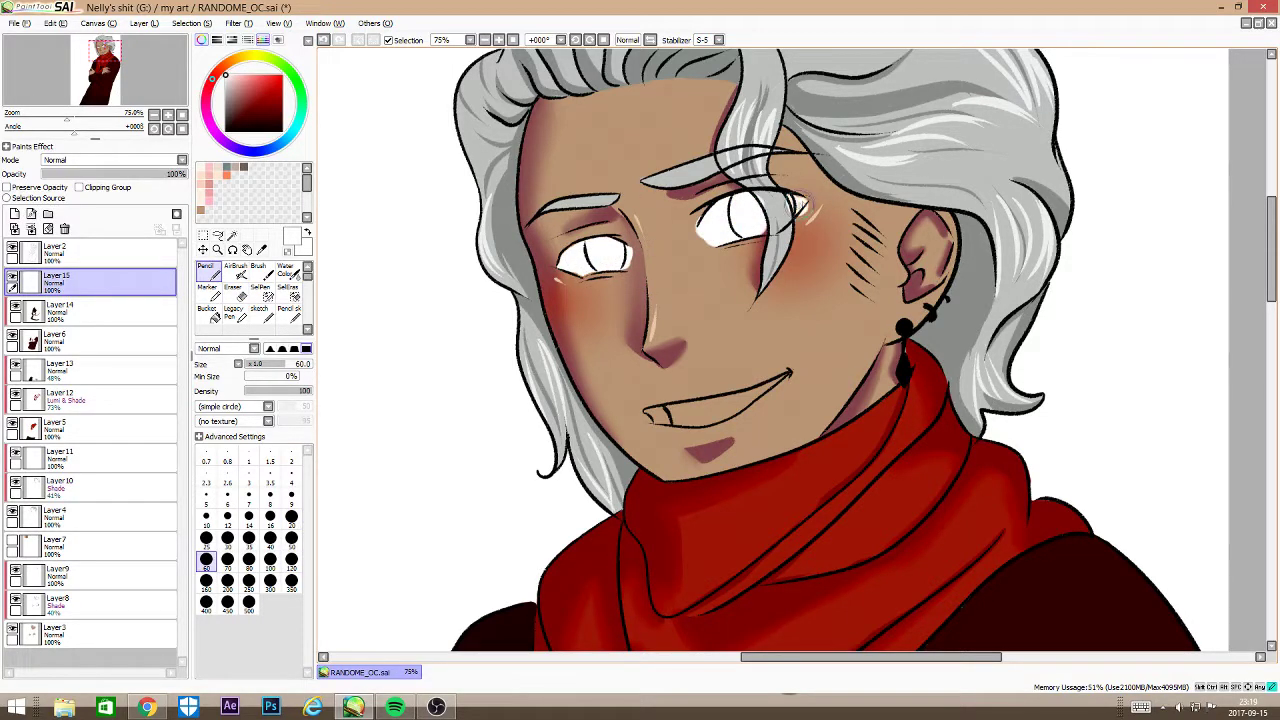
Step: Clean up the edges of the white eye fills with the Eraser at size 20 and the Pencil at size 9
key(e)
key(n)
click(291, 490)
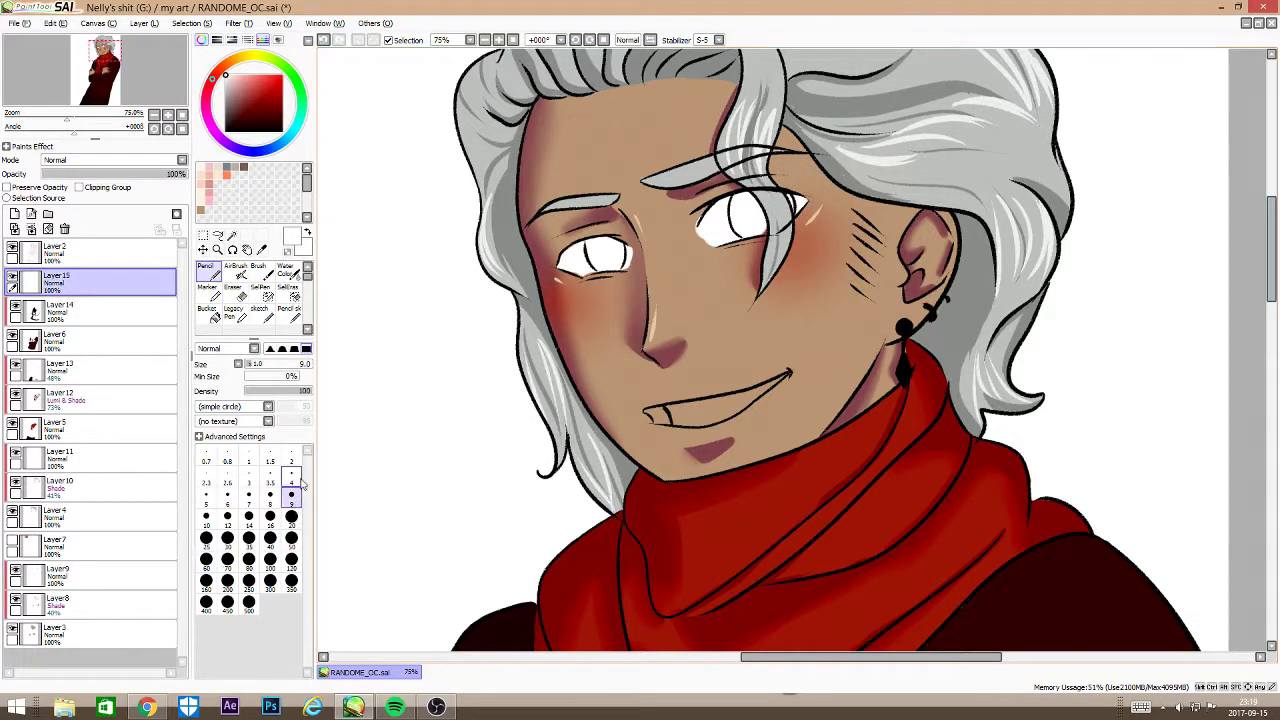
key(e)
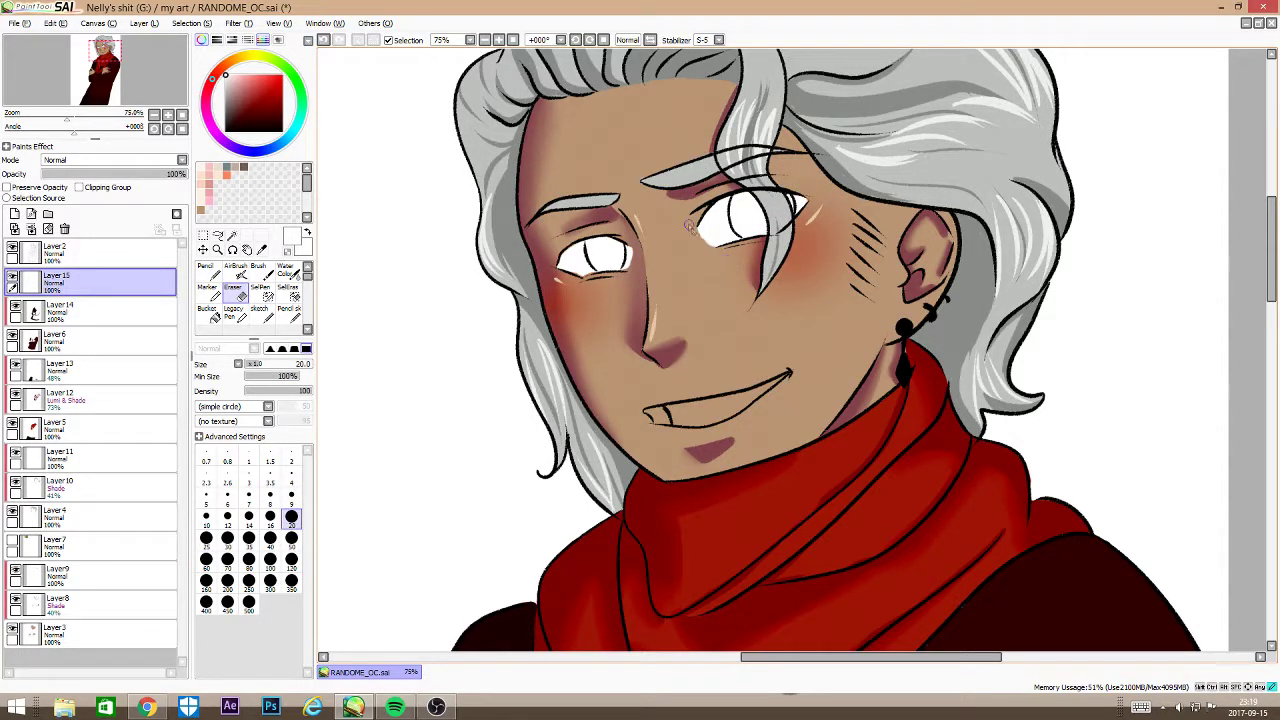
key(n)
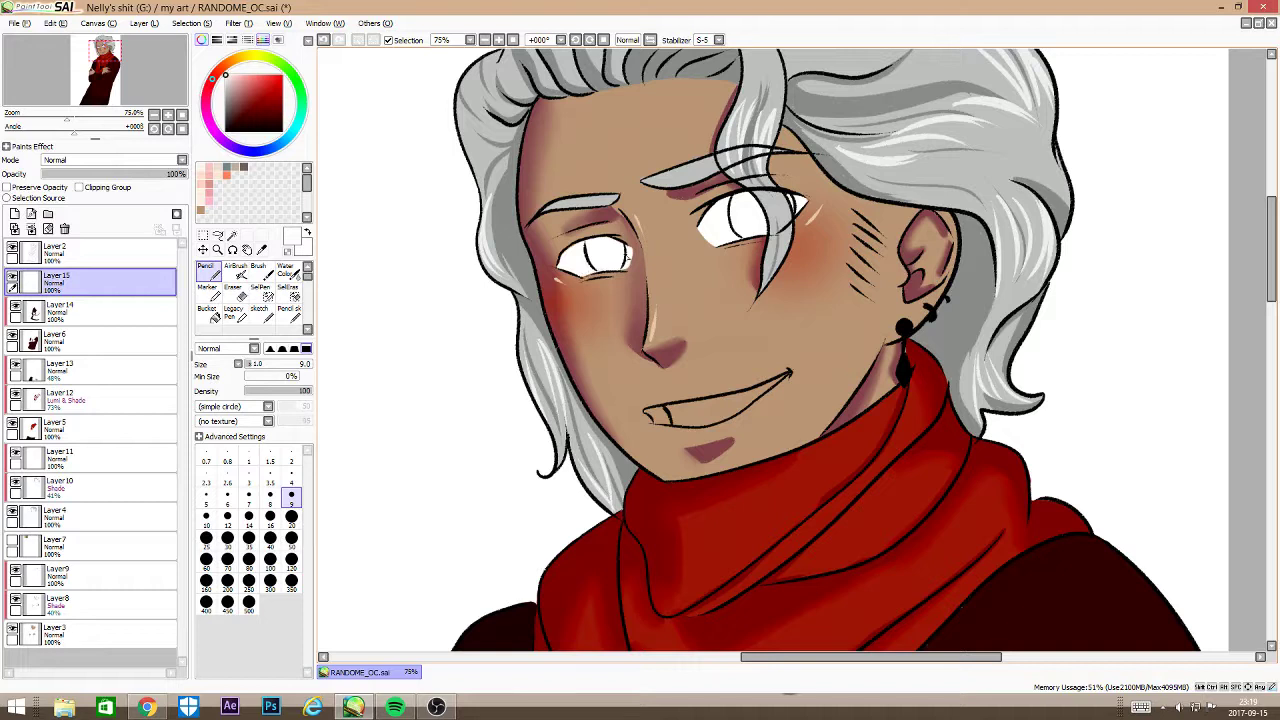
Step: Outline the teeth in white with the Pencil at size 9 and fill their interior with the Bucket
alt+click(622, 254)
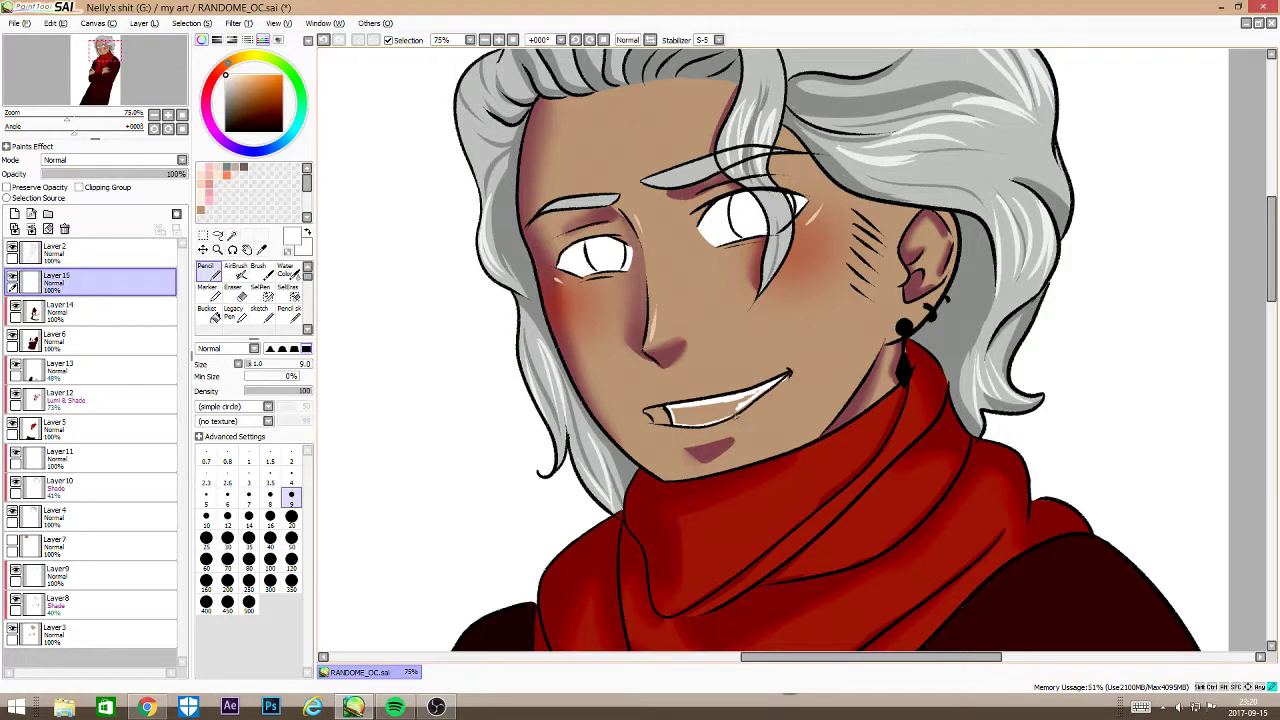
key(e)
key(n)
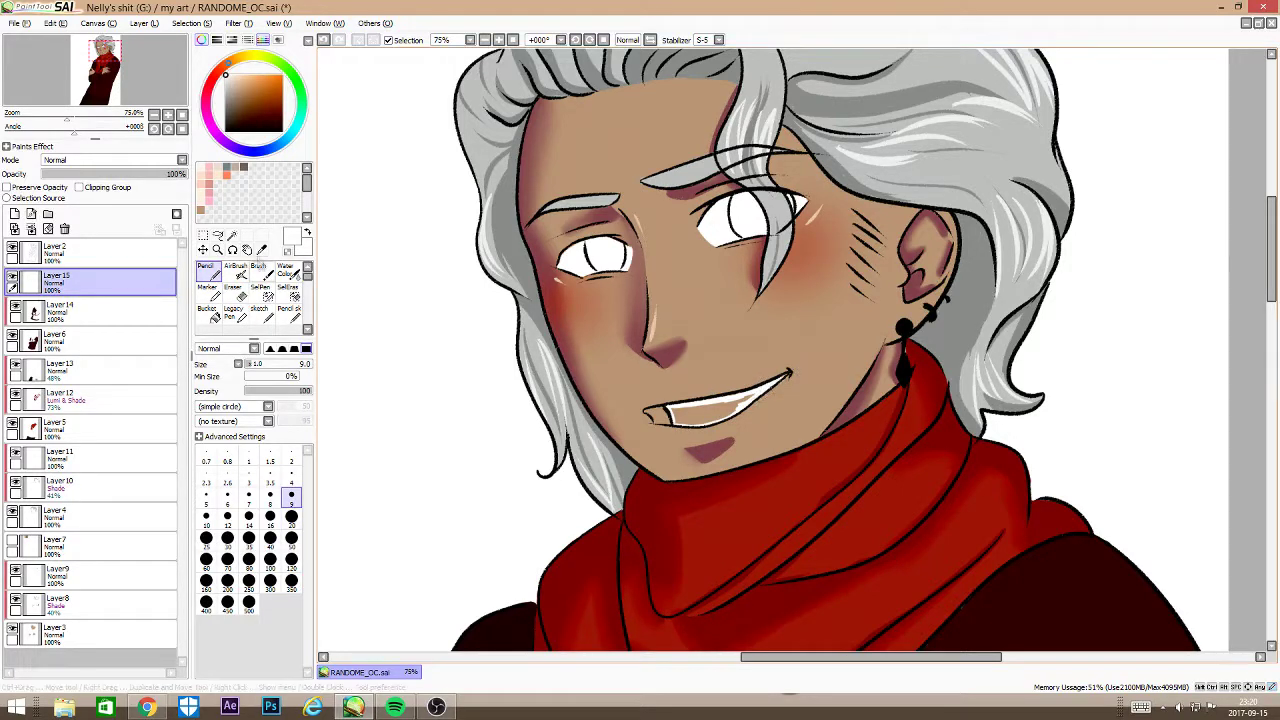
click(208, 314)
click(706, 412)
Step: Add a new layer above Layer15 and select both eye whites on Layer15 with the Magic Wand at a color difference of 191
click(15, 214)
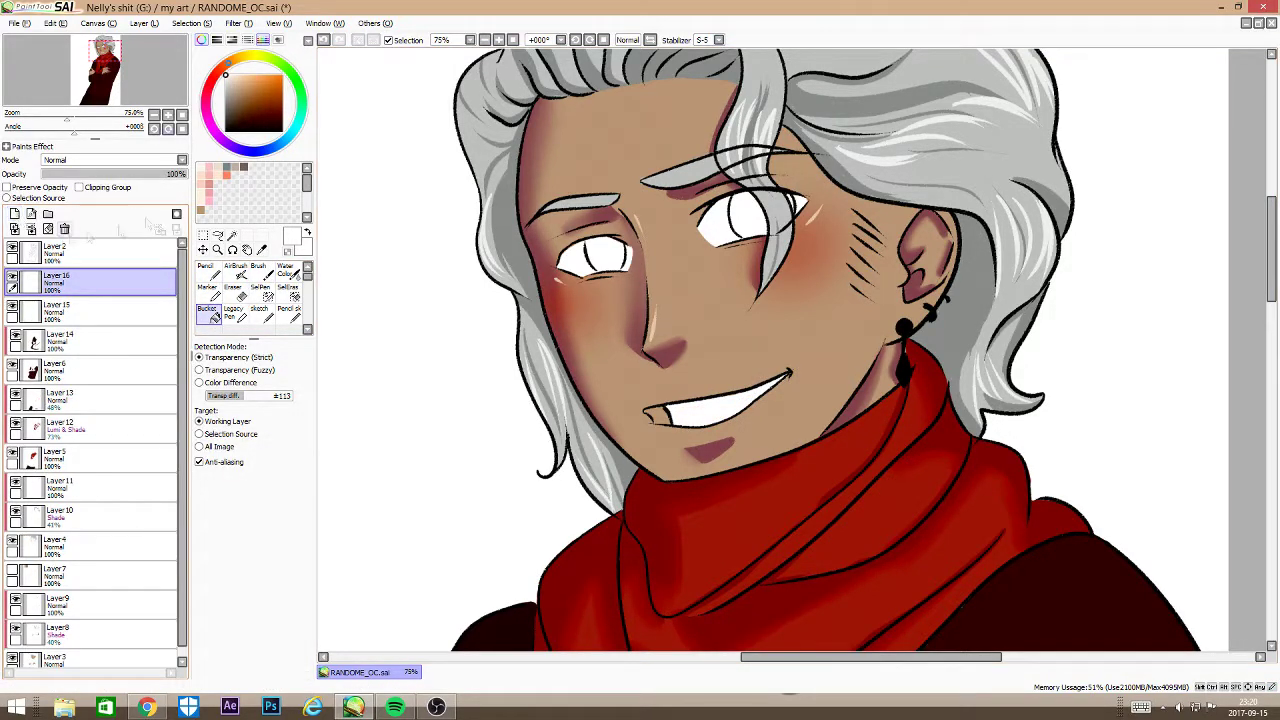
click(232, 236)
click(603, 257)
key(ctrl+z)
click(126, 313)
click(605, 257)
click(752, 215)
mouse_move(258, 396)
mouse_down()
mouse_move(286, 396)
mouse_move(270, 396)
mouse_up()
key(ctrl+z)
key(ctrl+z)
click(605, 257)
click(746, 217)
click(799, 204)
Step: Shade the selected eye whites in pale beige with the textured pencil brush at size 120, undoing one eraser stroke
click(234, 84)
click(240, 58)
click(262, 272)
click(262, 315)
click(290, 314)
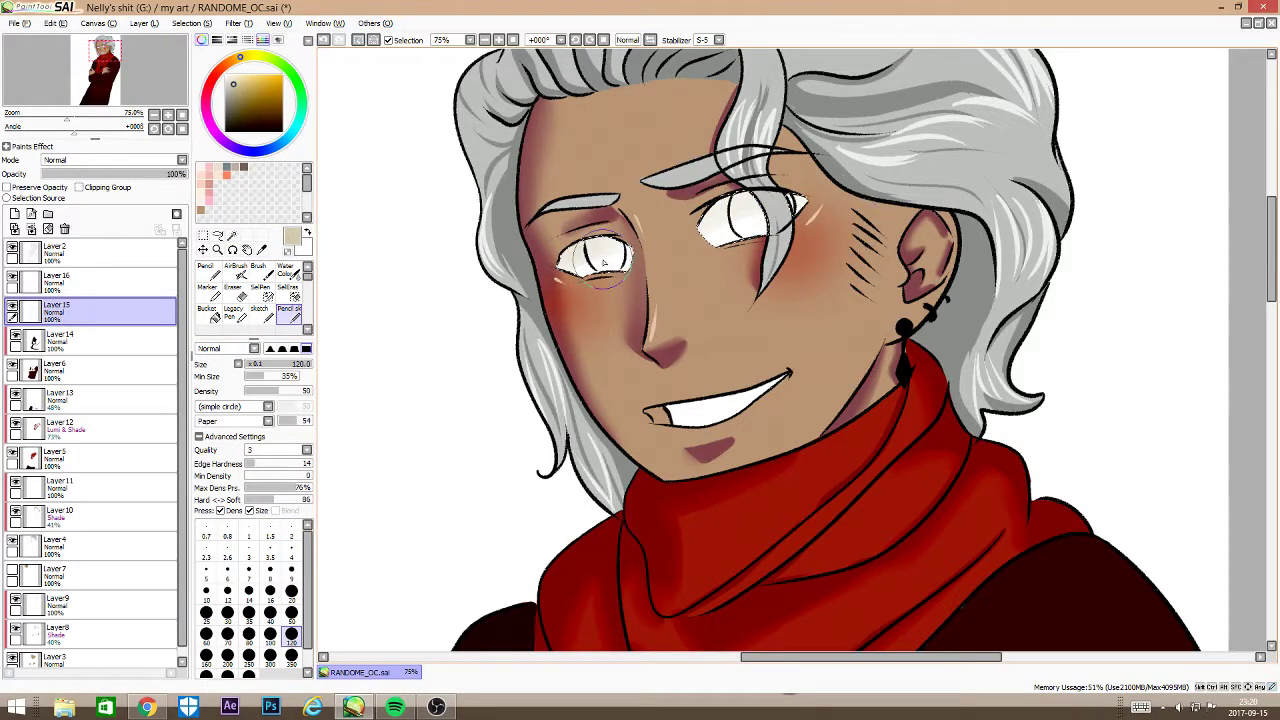
key(e)
drag(620, 252, 598, 270)
key(ctrl+z)
key(n)
Step: Select the teeth on Layer15 with the Magic Wand and shade them in pale beige with the textured pencil brush
click(95, 285)
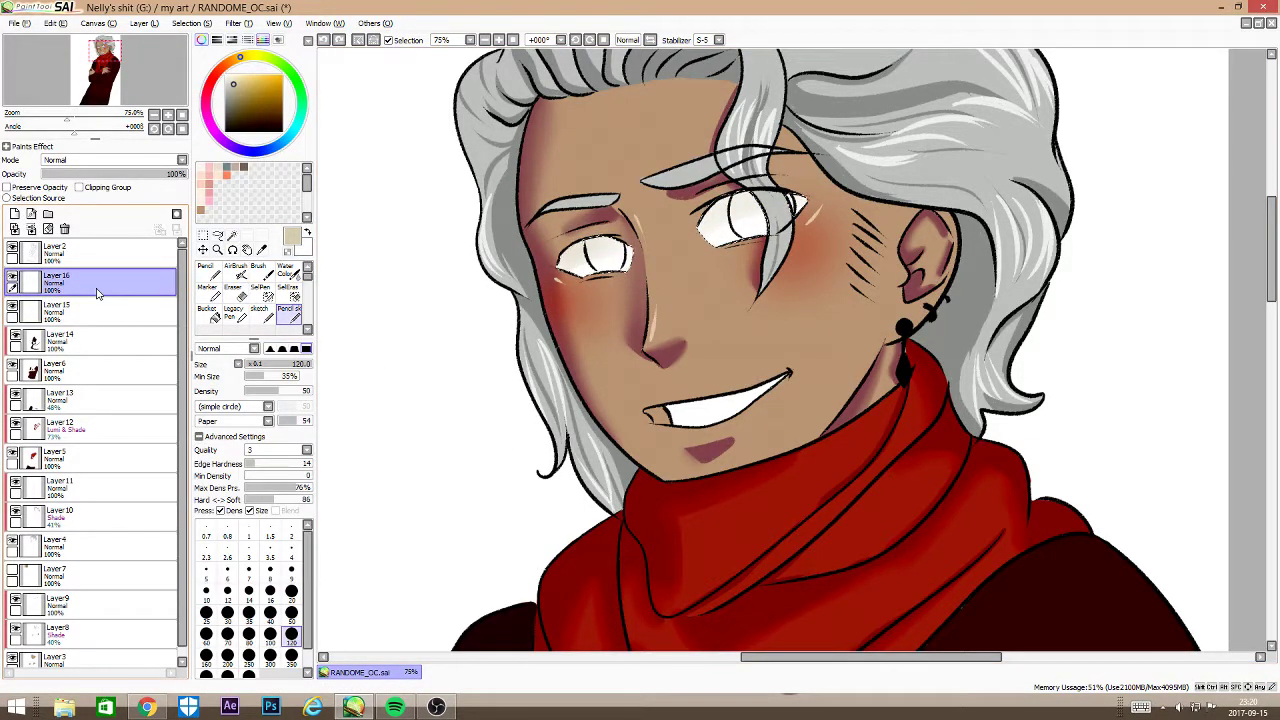
click(232, 238)
click(712, 410)
key(ctrl+z)
click(150, 316)
click(706, 414)
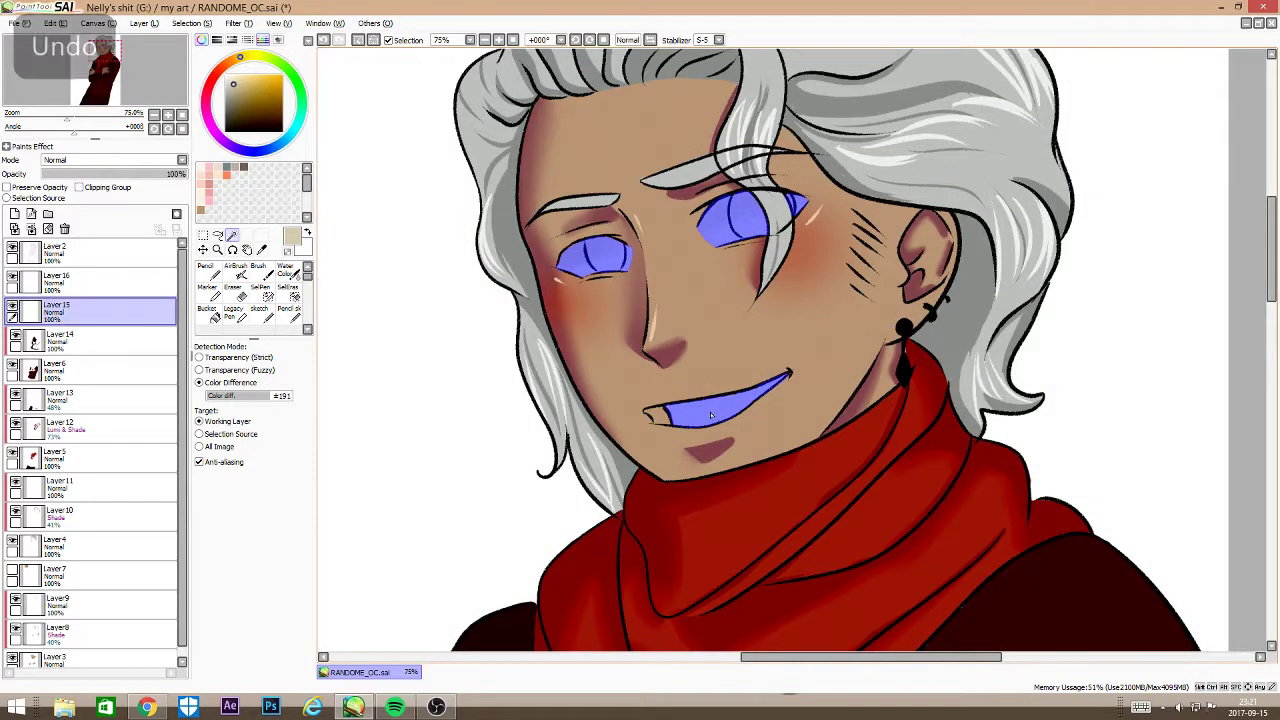
click(268, 312)
drag(678, 412, 655, 368)
key(ctrl+z)
click(289, 314)
drag(684, 416, 768, 392)
Step: Colour the inner corner of the mouth pink and dark red on Layer16 with the Pencil at size 9, undoing a Sketch stroke
click(95, 285)
click(214, 76)
click(242, 83)
click(208, 271)
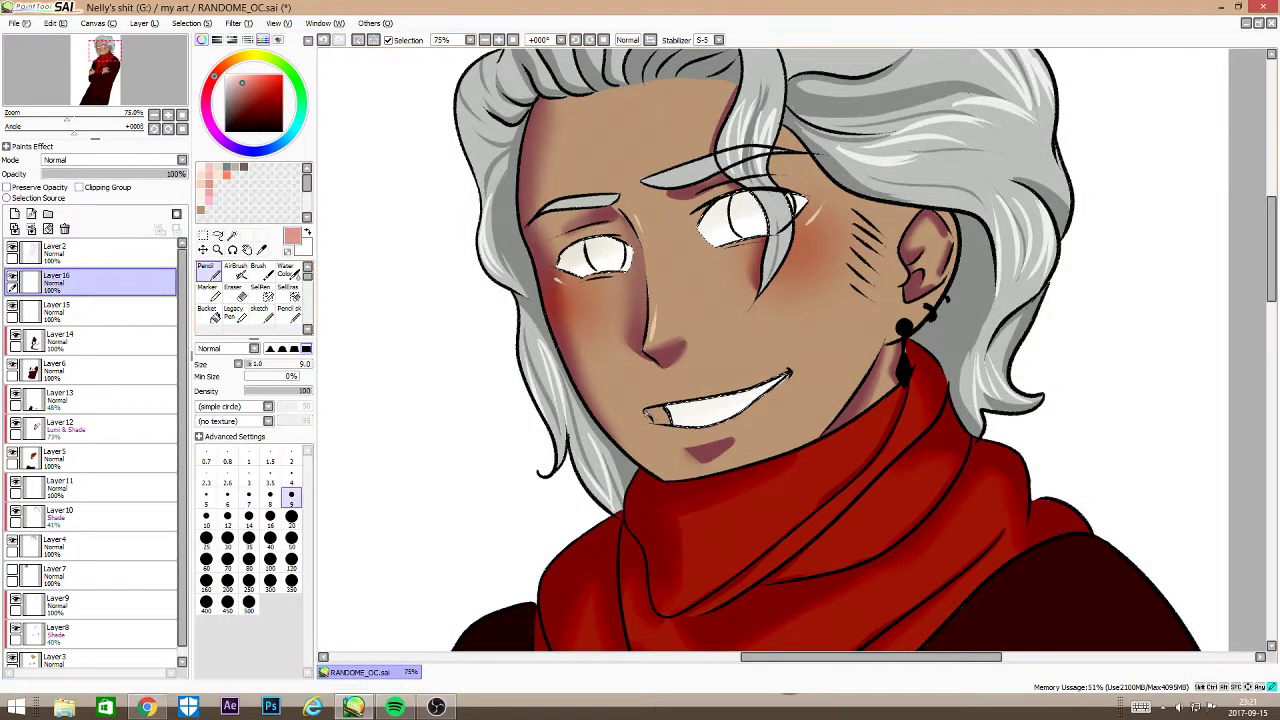
click(211, 82)
click(242, 79)
scroll(790, 352, up, 3)
click(262, 314)
drag(440, 500, 446, 532)
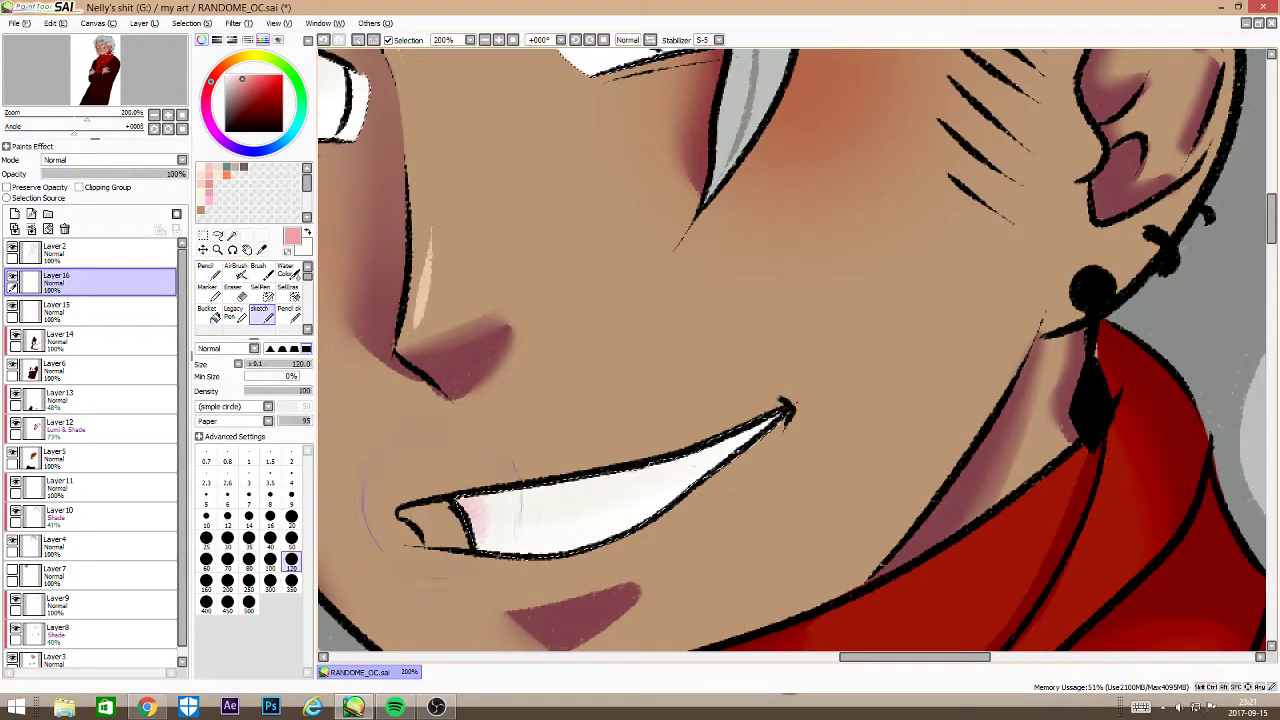
key(ctrl+z)
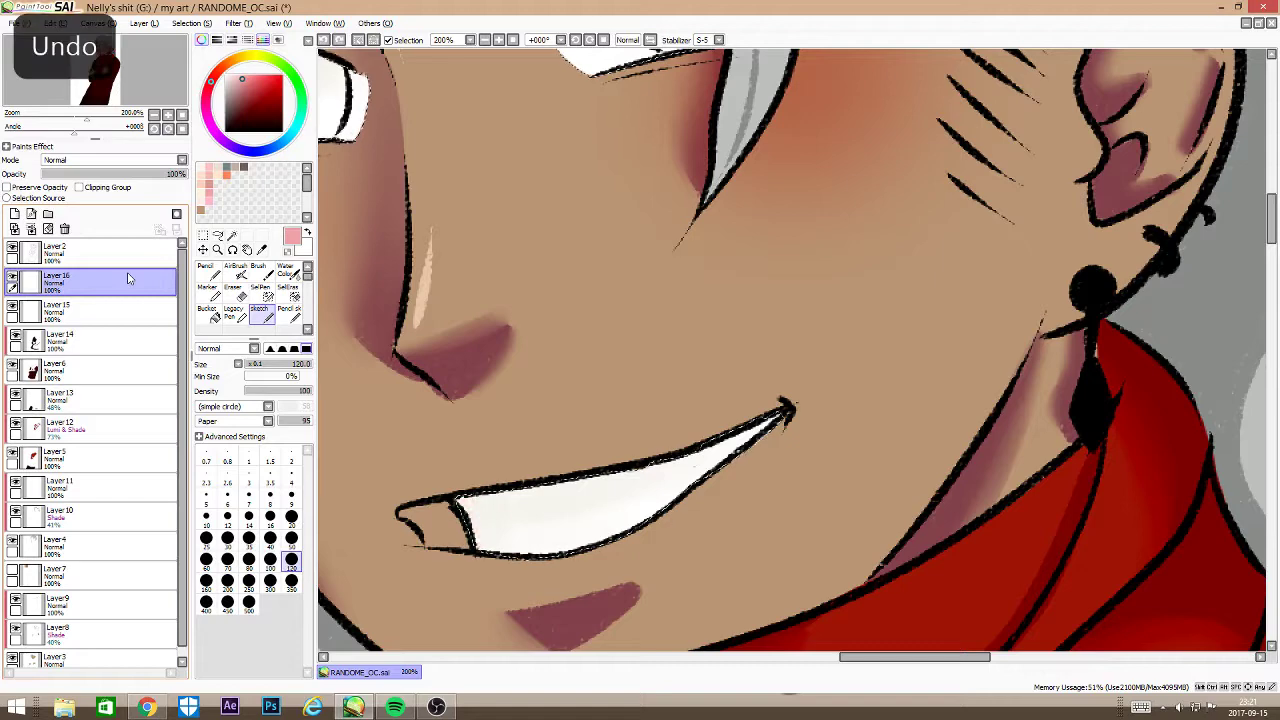
key(n)
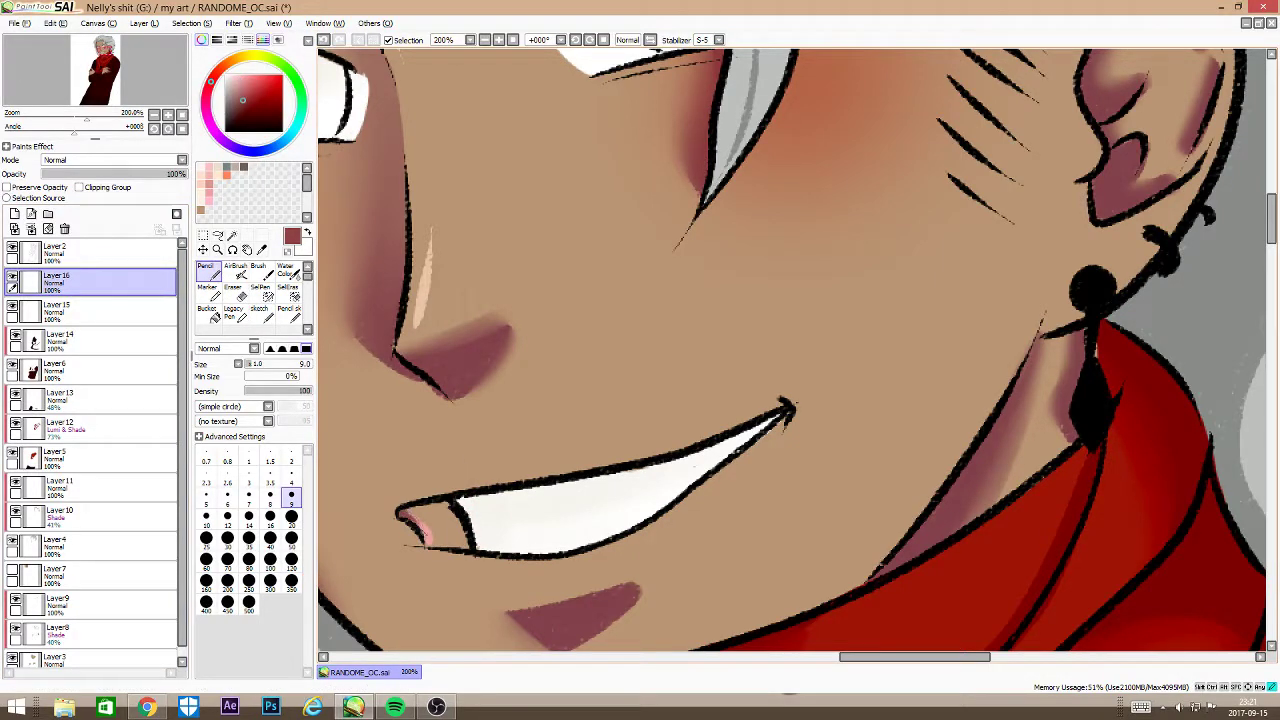
Step: Add a new layer, outline both irises in brown with the Pencil at size 9 and fill them with the Bucket
drag(106, 52, 101, 47)
click(229, 62)
click(14, 214)
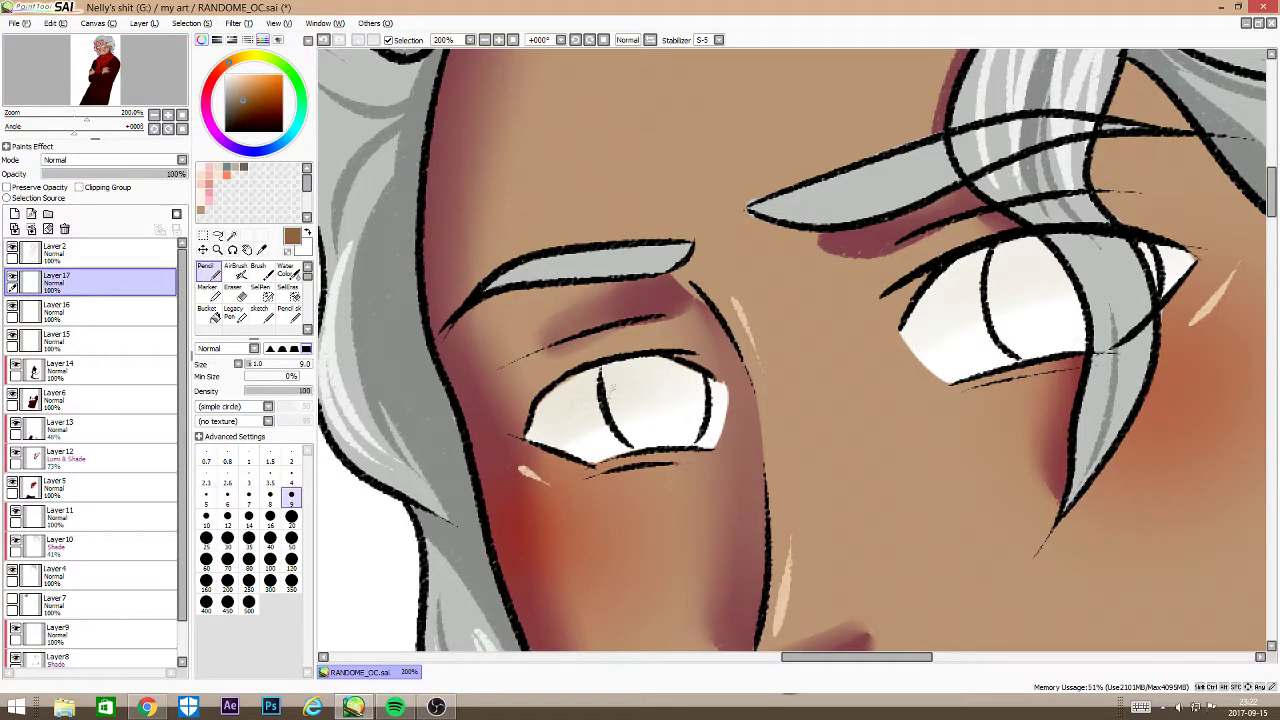
drag(602, 368, 685, 443)
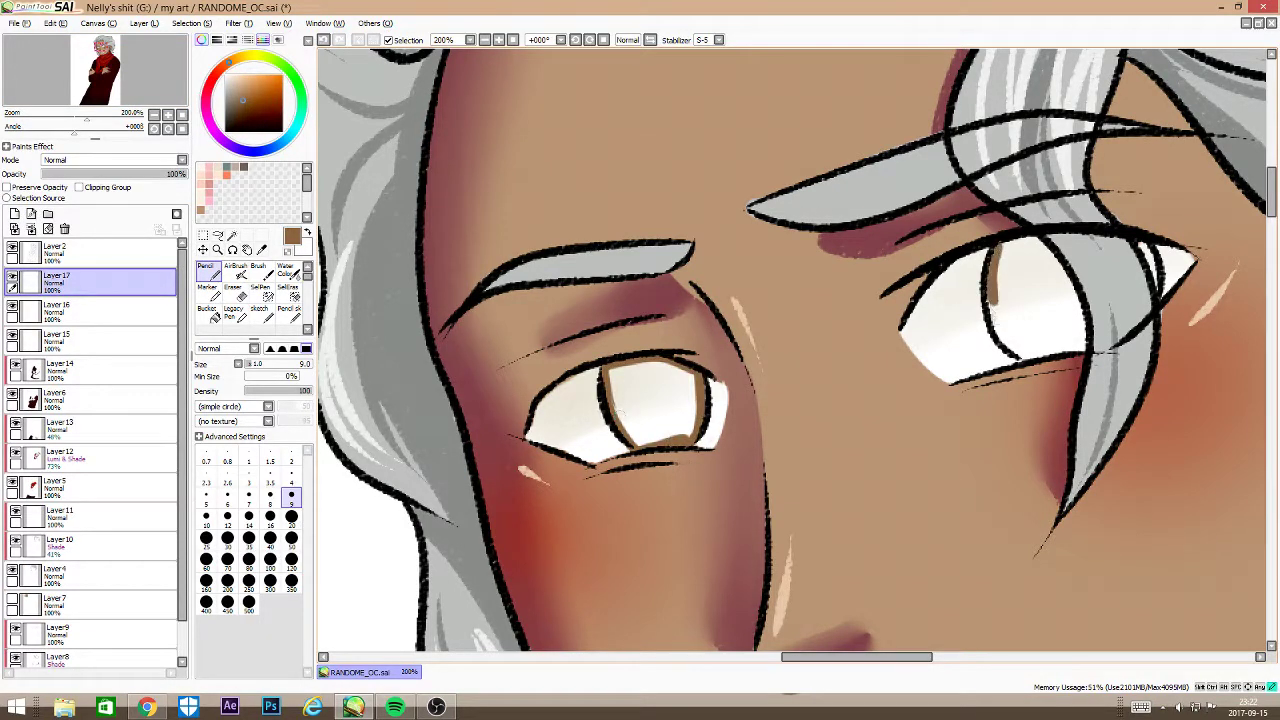
drag(1020, 352, 1072, 246)
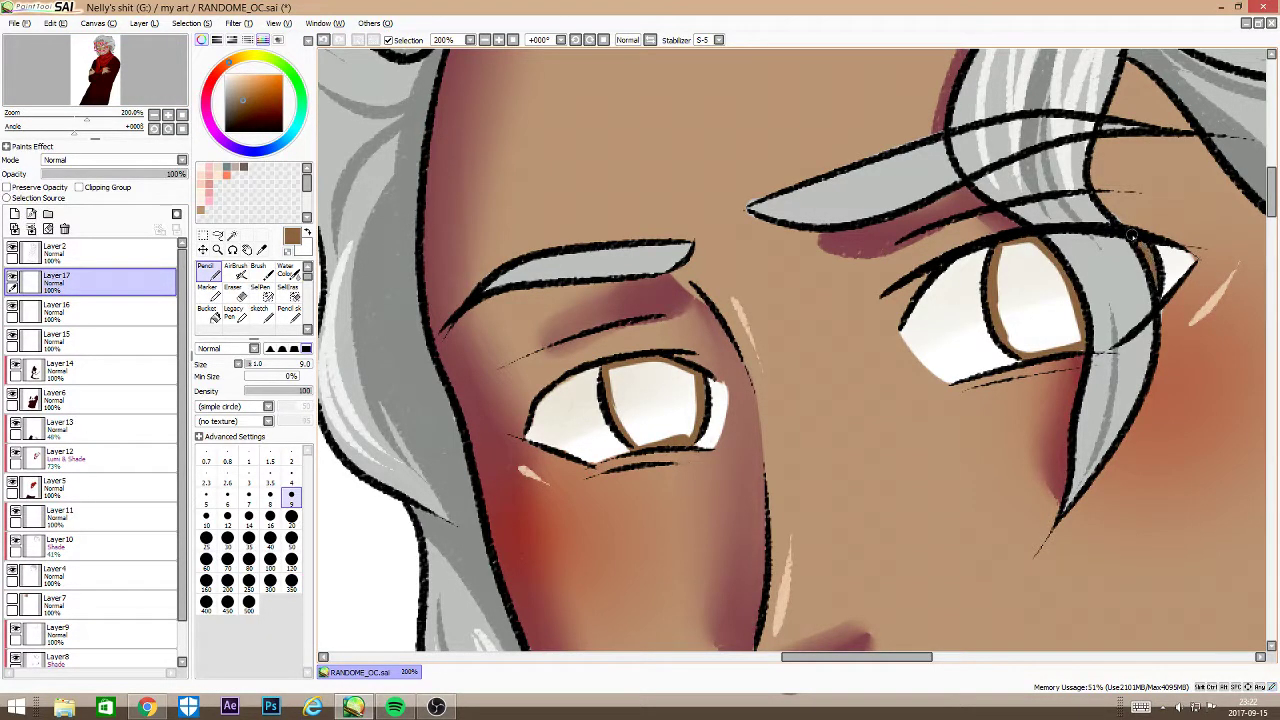
click(236, 313)
drag(622, 376, 680, 420)
key(ctrl+z)
click(209, 313)
click(650, 402)
click(1036, 302)
click(209, 271)
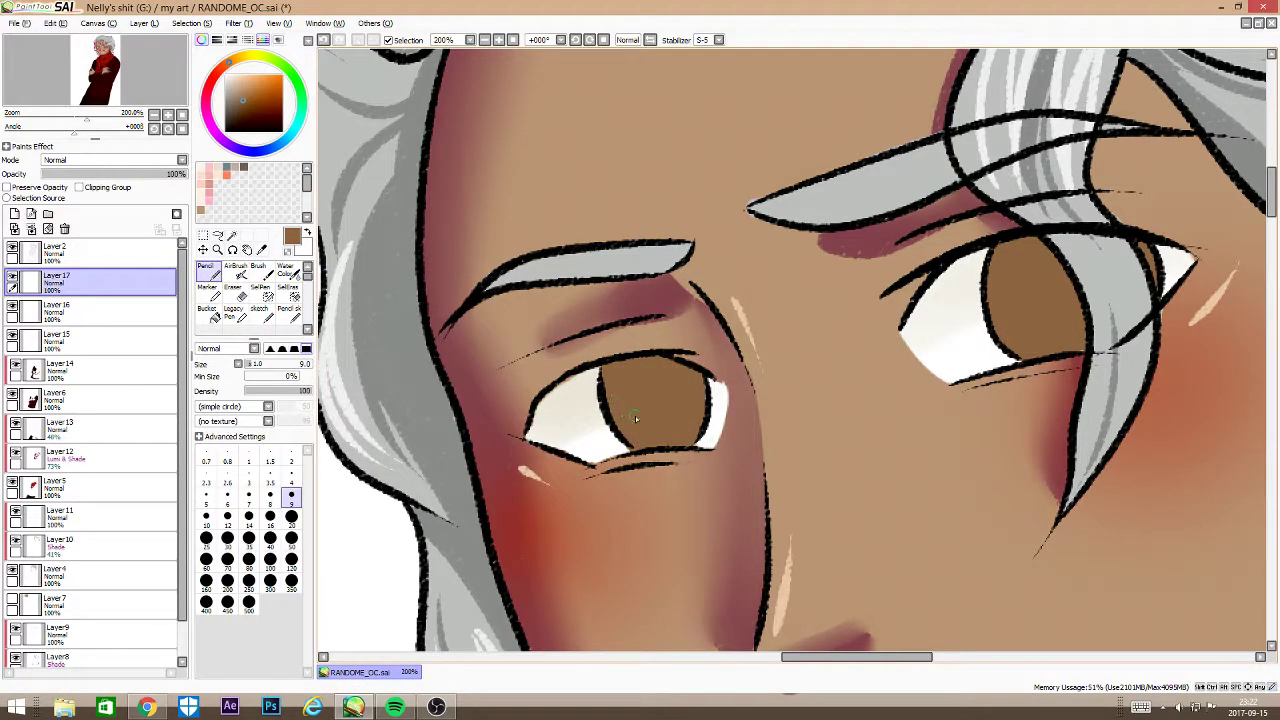
Step: Refill both irises with dark brown, including the sliver beside the hair strand
click(244, 116)
click(209, 313)
click(654, 402)
click(1036, 302)
click(1154, 263)
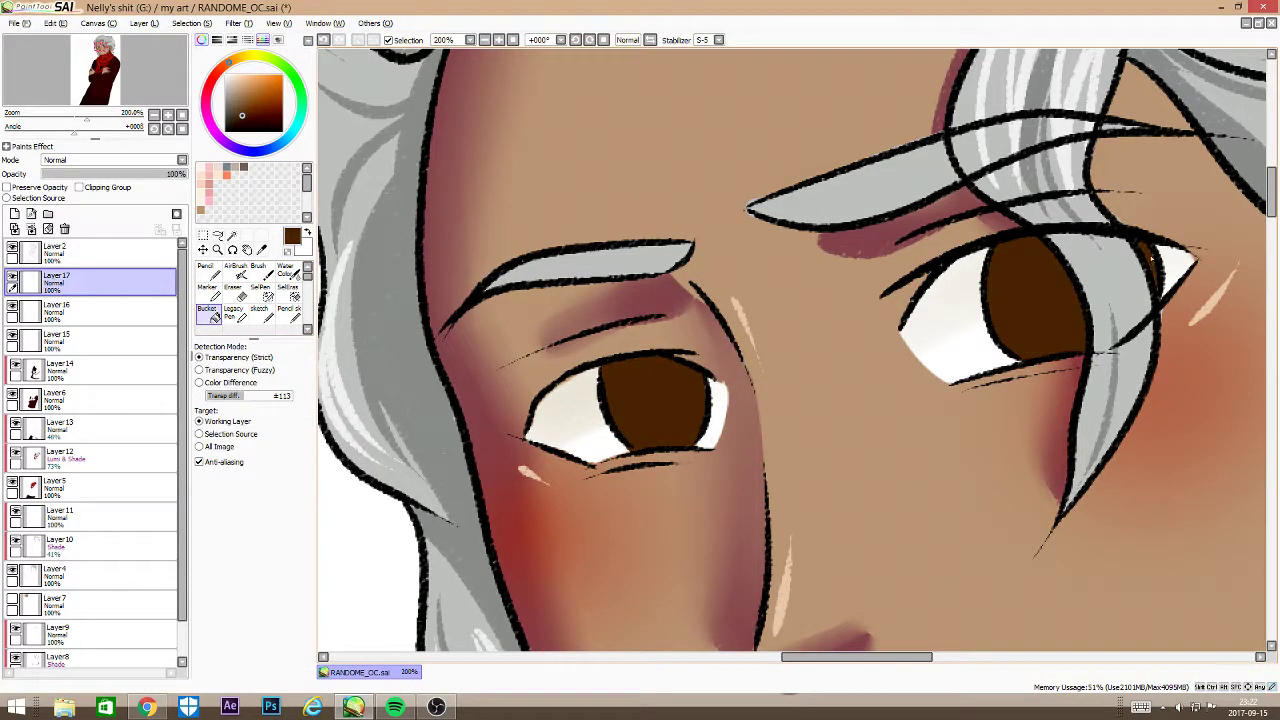
Step: Move the iris layer below Layer16 and fill the inner area of both irises with light brown, leaving a dark rim
click(236, 313)
click(201, 210)
click(291, 448)
drag(628, 372, 644, 362)
key(ctrl+z)
drag(118, 281, 128, 312)
mouse_move(632, 370)
mouse_down()
mouse_move(674, 442)
mouse_move(690, 372)
mouse_up()
click(209, 271)
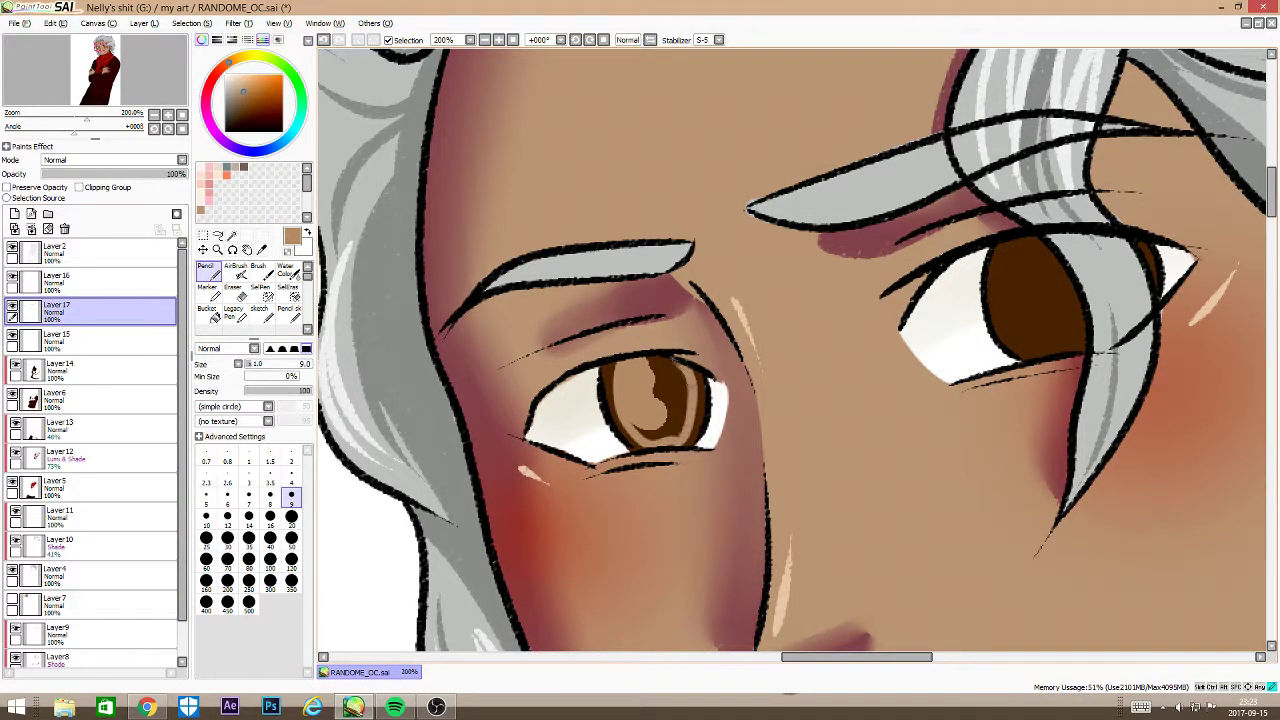
mouse_move(1011, 241)
mouse_down()
mouse_move(1087, 349)
mouse_move(1064, 269)
mouse_up()
click(209, 312)
click(672, 400)
click(1042, 304)
Step: Paint large dark brown discs in the centre of both irises with the Pencil, undoing the stray strokes
right_click(993, 300)
click(209, 272)
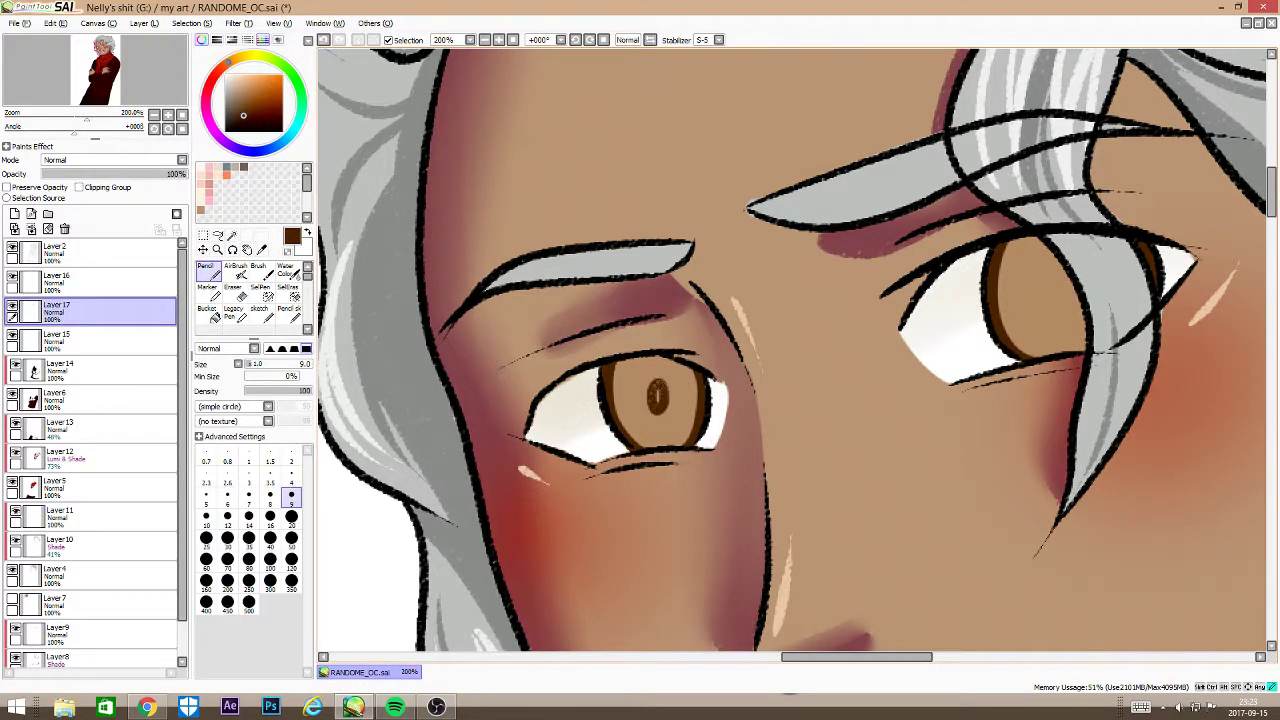
drag(1062, 282, 1072, 312)
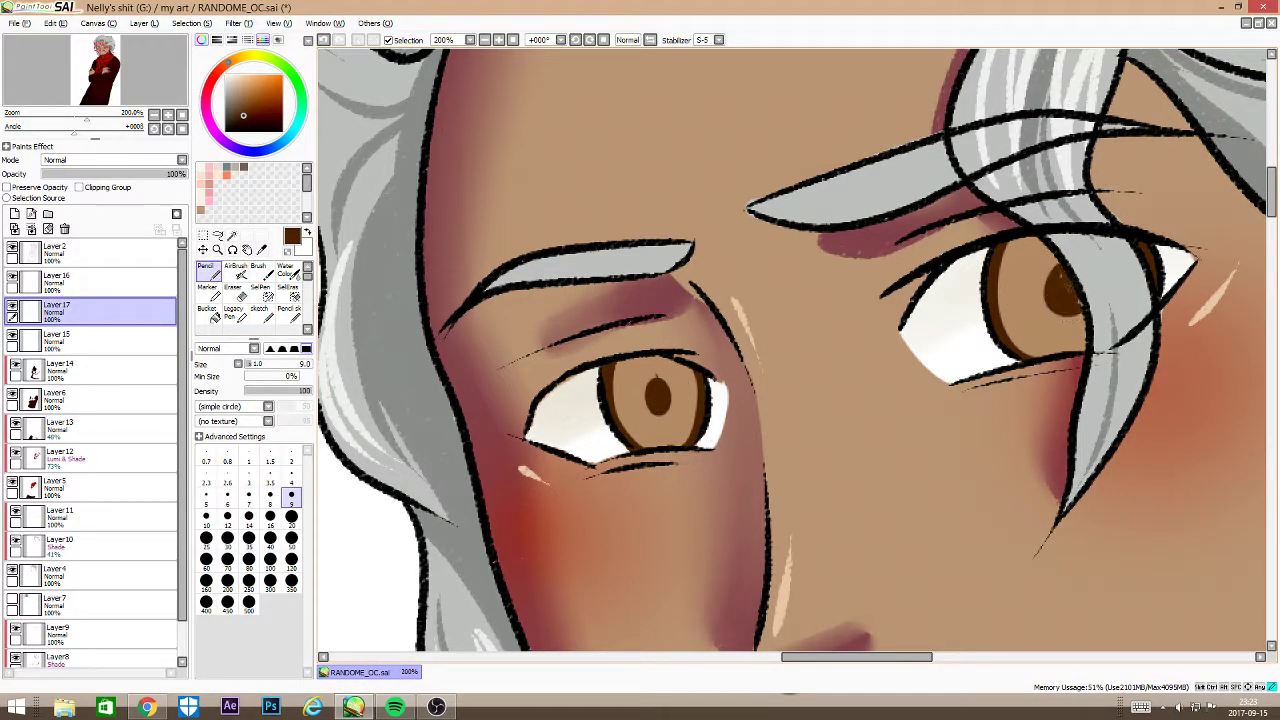
drag(1040, 242, 1090, 318)
mouse_move(682, 364)
mouse_down()
mouse_move(652, 432)
mouse_move(628, 392)
mouse_move(656, 397)
mouse_up()
click(291, 540)
mouse_move(1059, 272)
mouse_down()
mouse_move(1102, 335)
mouse_move(1114, 282)
mouse_move(1108, 345)
mouse_move(1097, 246)
mouse_up()
key(e)
key(ctrl+z)
key(ctrl+z)
key(n)
Step: Paint light brown circles inside the dark discs at size 30, leaving rings, and add dark brown centre dots at size 9
right_click(628, 373)
click(291, 520)
click(228, 540)
drag(659, 396, 653, 409)
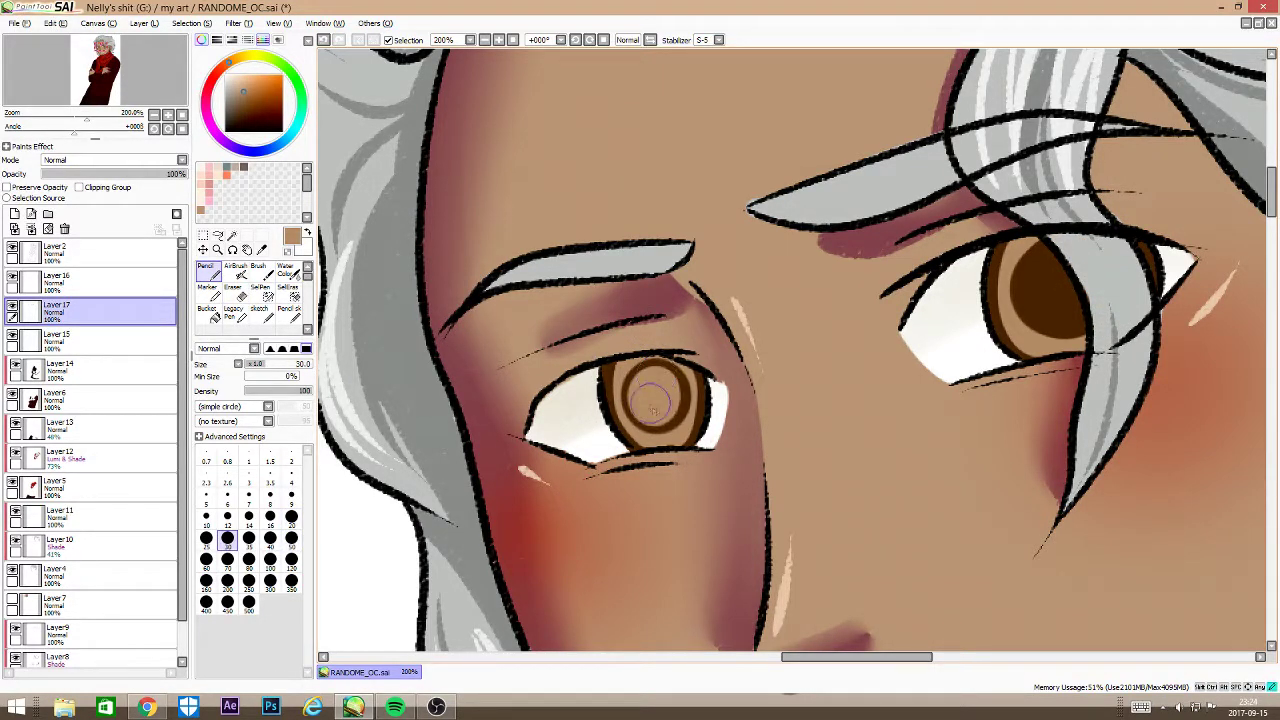
mouse_move(1044, 282)
mouse_down()
mouse_move(1066, 298)
mouse_move(1078, 274)
mouse_move(1108, 300)
mouse_up()
key(e)
key(n)
click(291, 495)
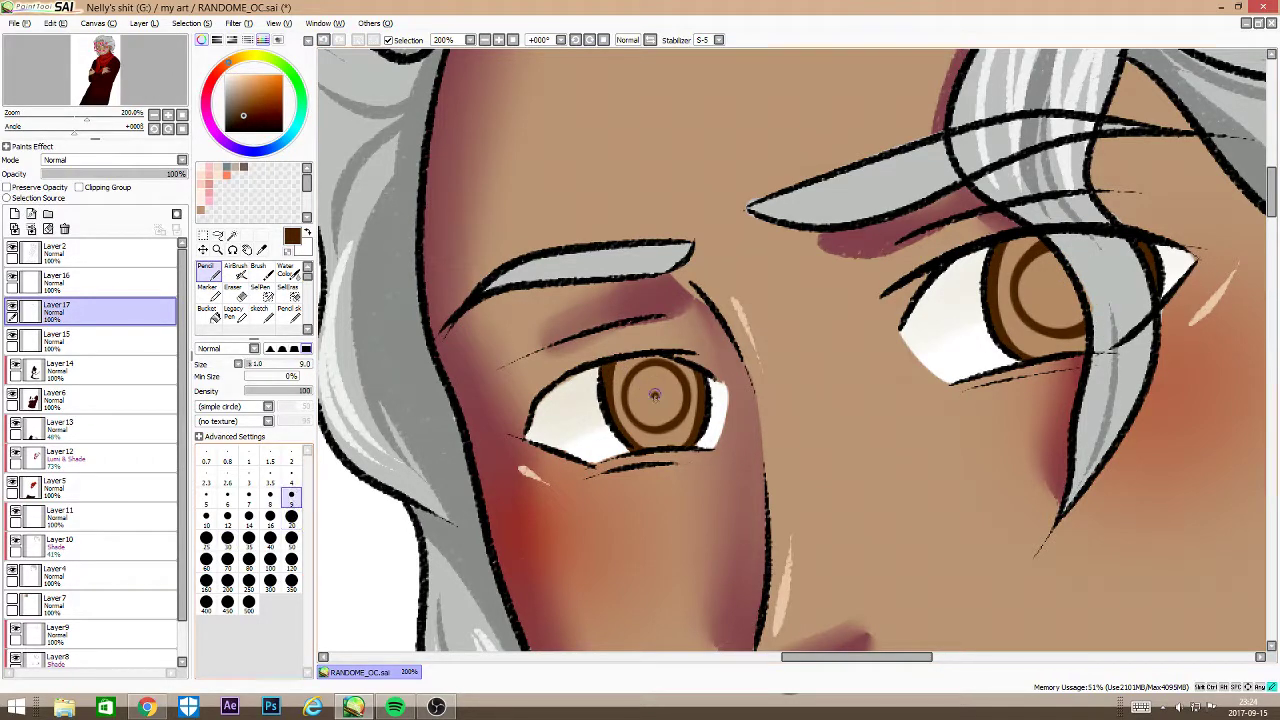
click(486, 39)
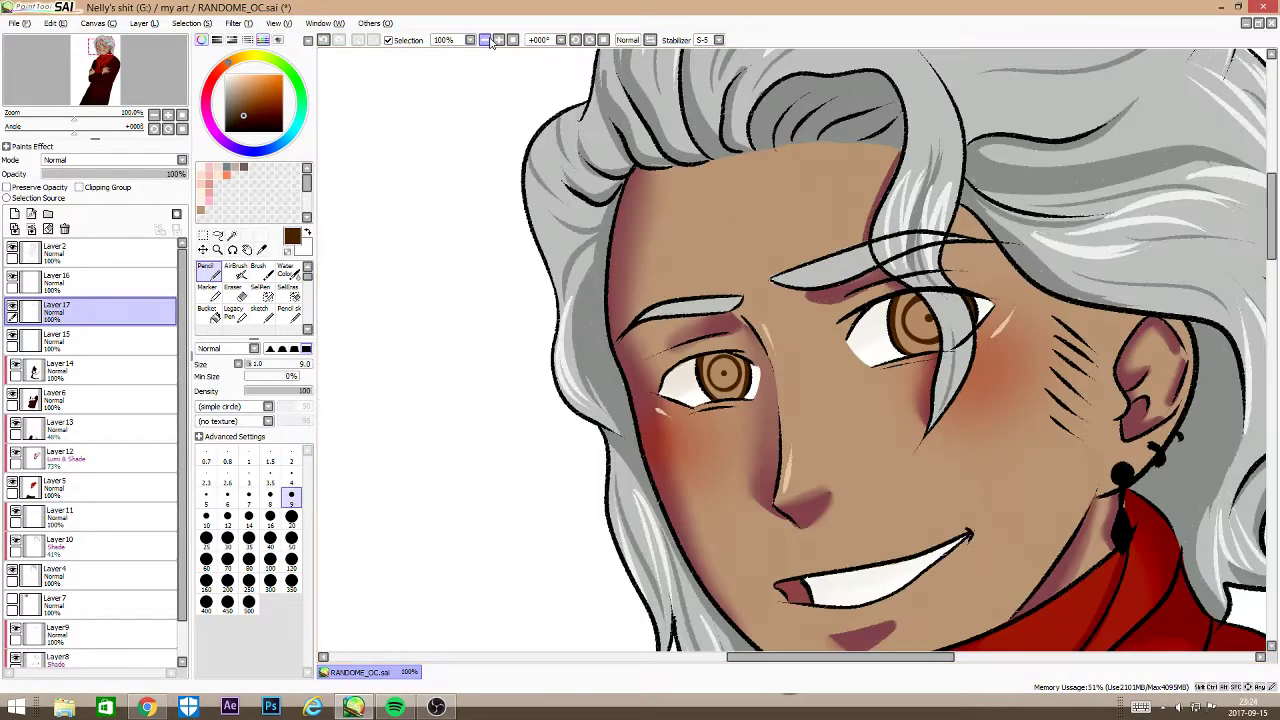
click(498, 39)
Step: Clip Layer16 to the iris layer, paint dark brown shadows over both irises at size 50 and set its opacity to 61%
click(100, 280)
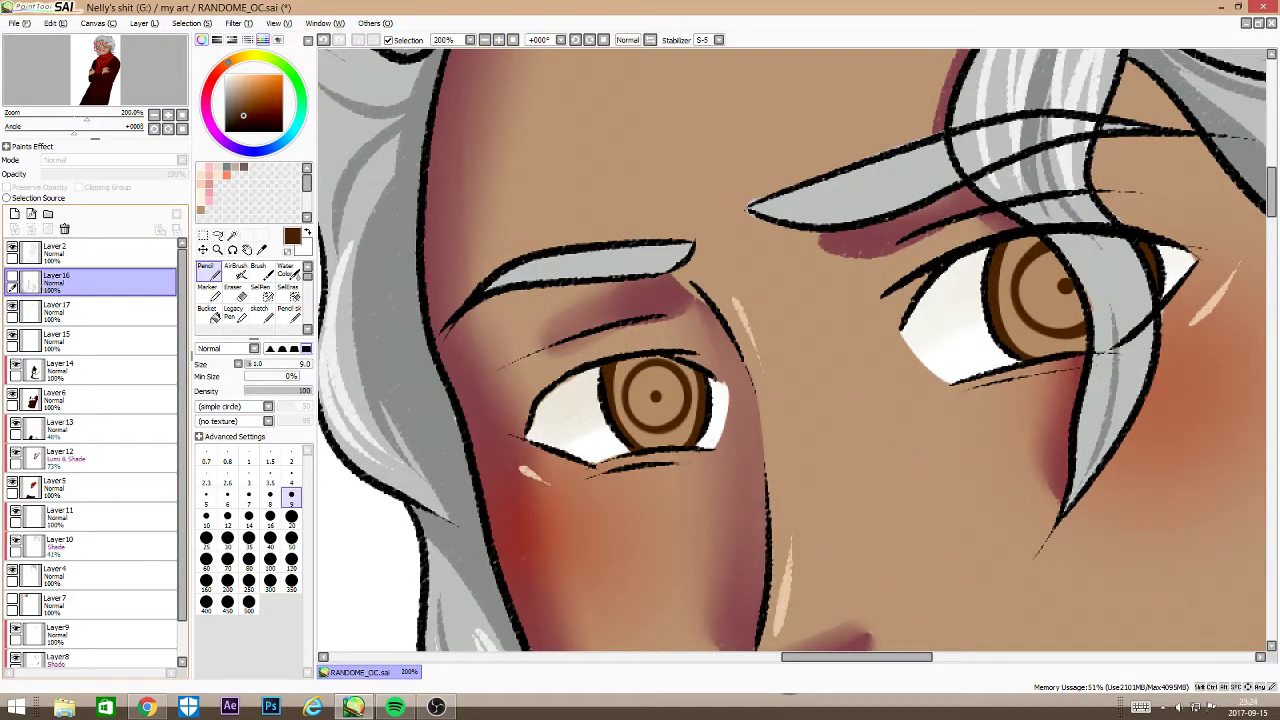
click(78, 187)
click(291, 538)
drag(620, 380, 700, 395)
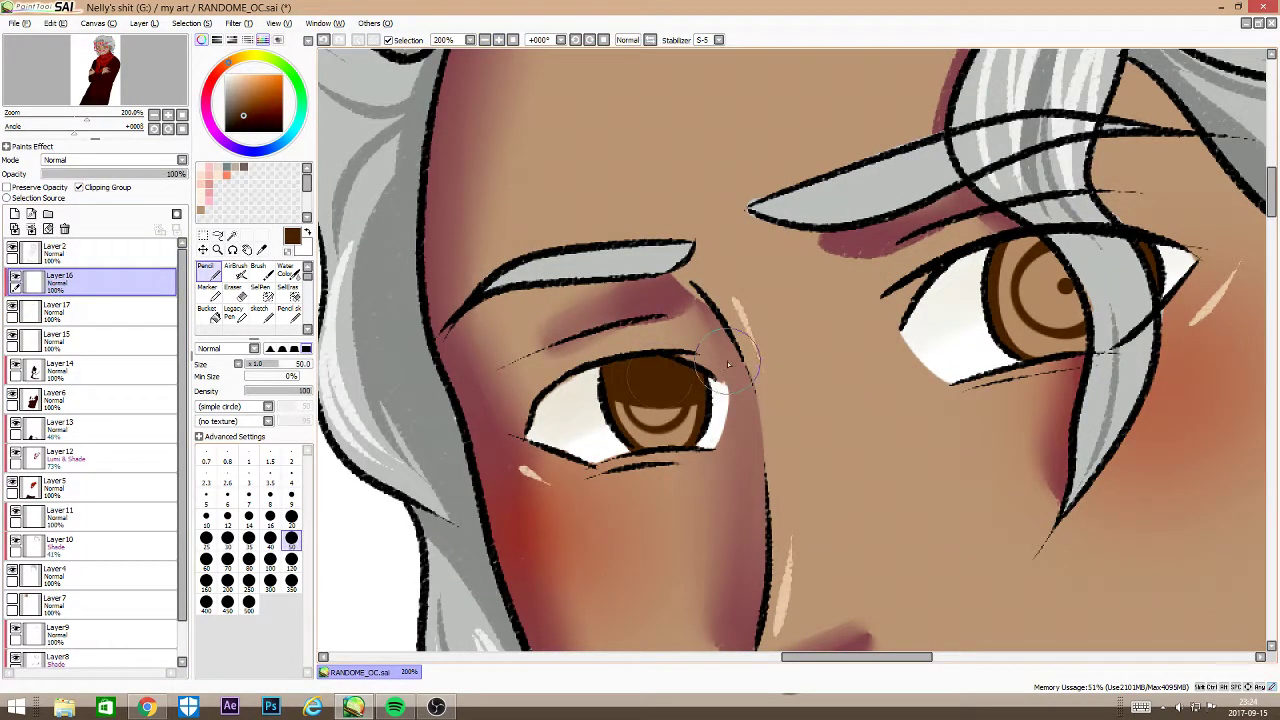
drag(1010, 270, 1060, 280)
drag(178, 174, 130, 187)
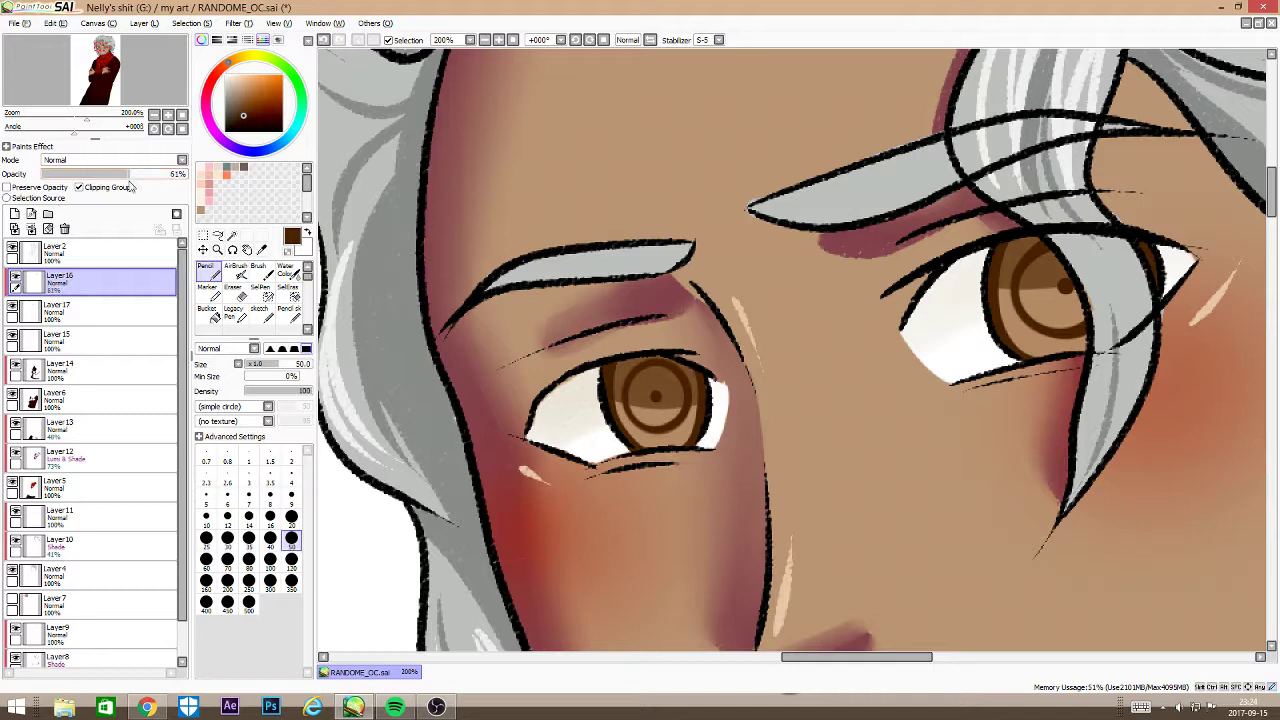
click(656, 397)
drag(1055, 293, 1038, 297)
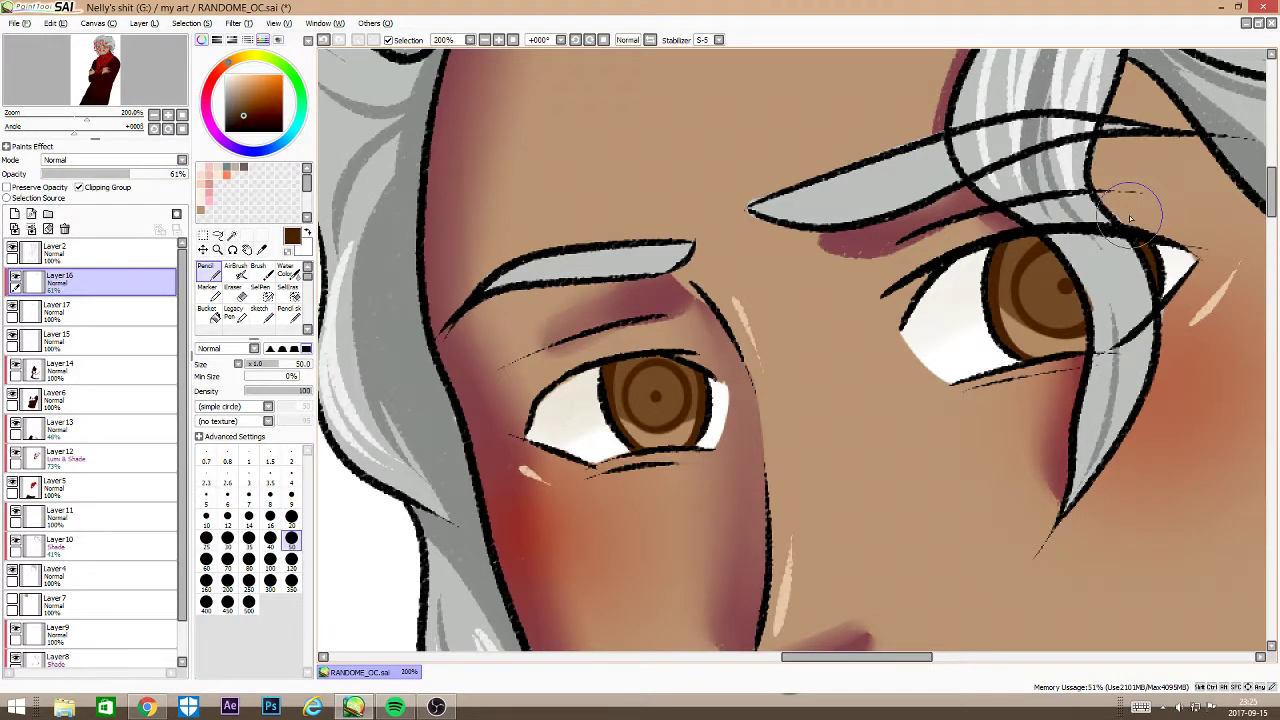
Step: Turn off clipping on Layer16 and erase the iris shadow that spills over the hair strand at size 20
click(493, 38)
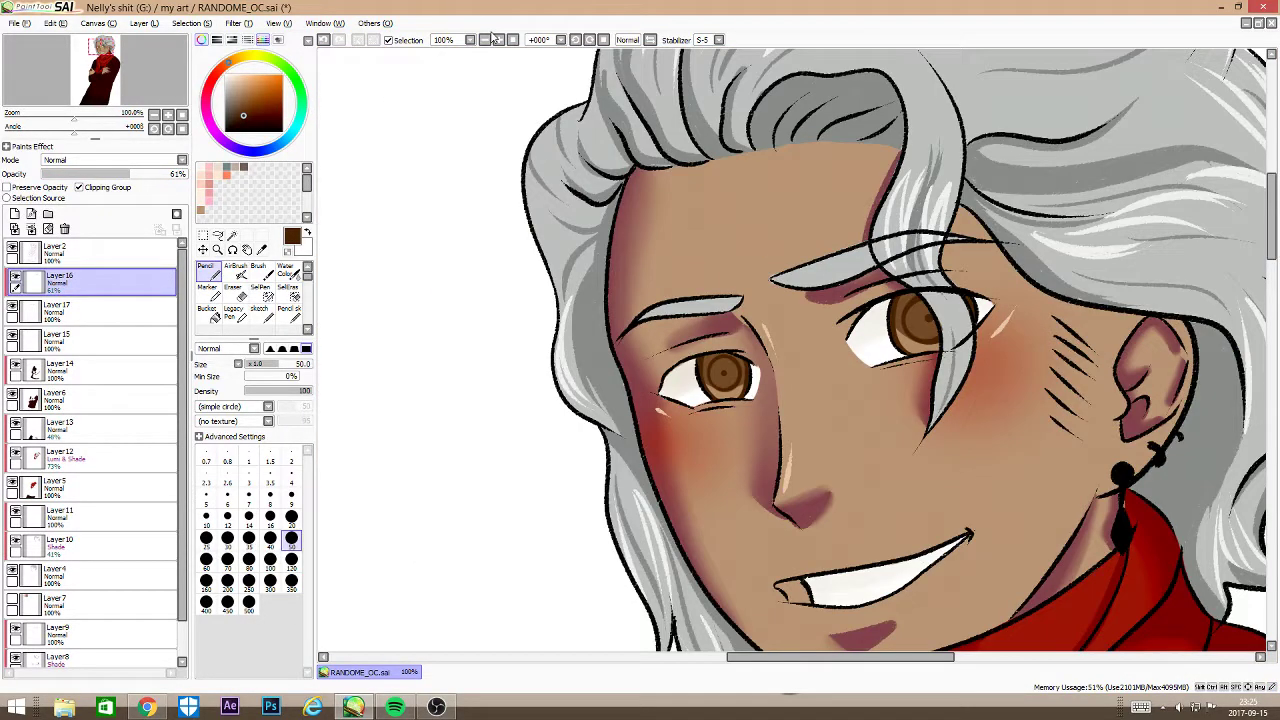
click(79, 187)
key(e)
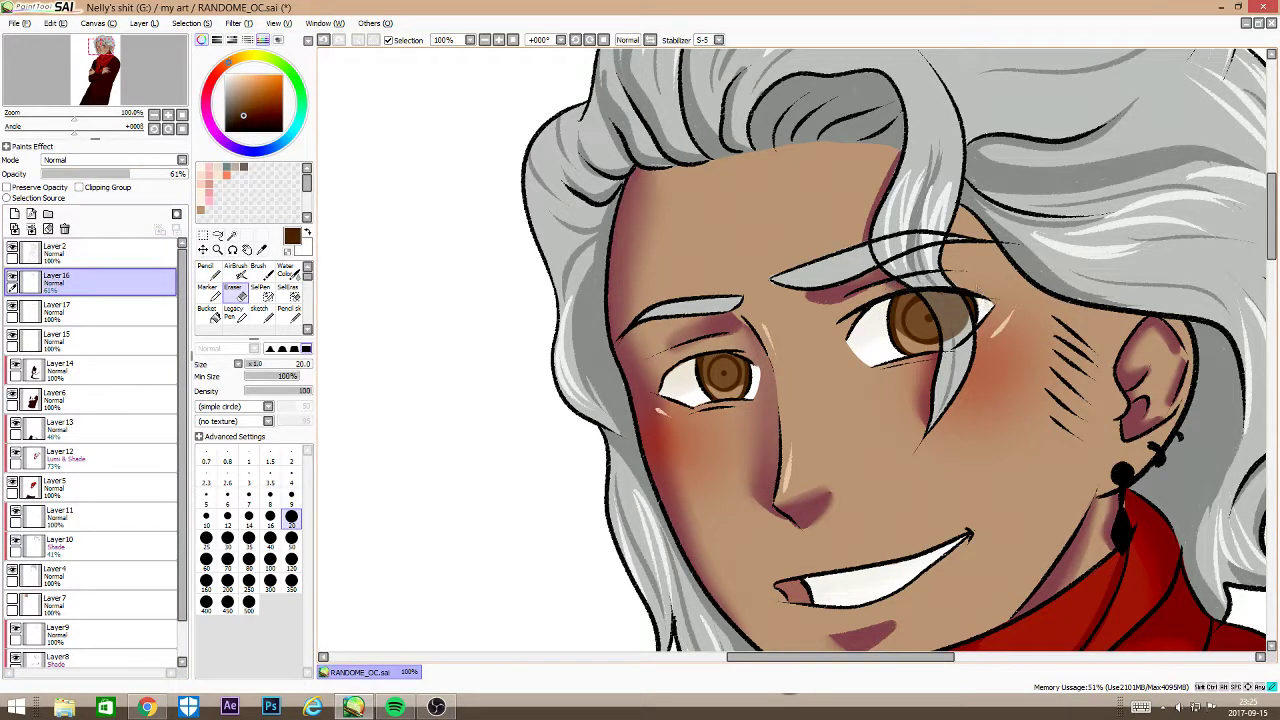
drag(947, 283, 955, 335)
Step: Paint white highlights on both eyes and the earrings on Layer2, using the Sketch brush at size 9 for the earrings
click(55, 252)
key(n)
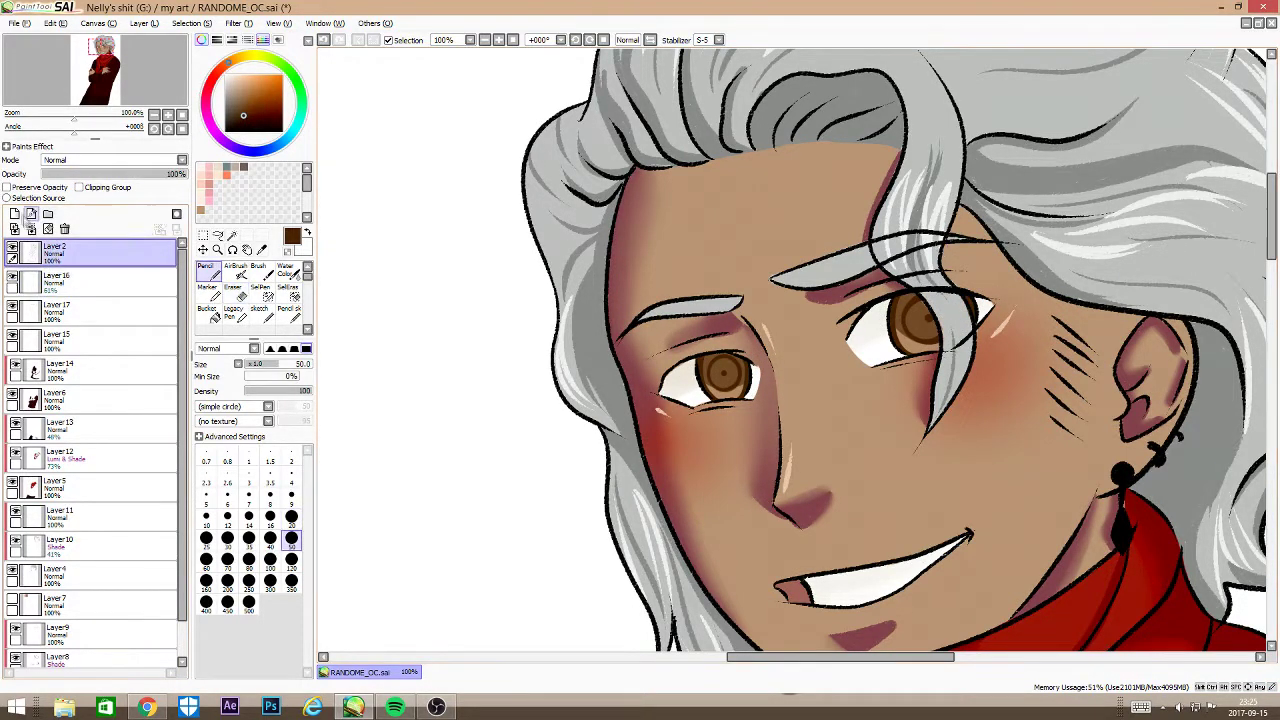
key(ctrl+z)
click(258, 310)
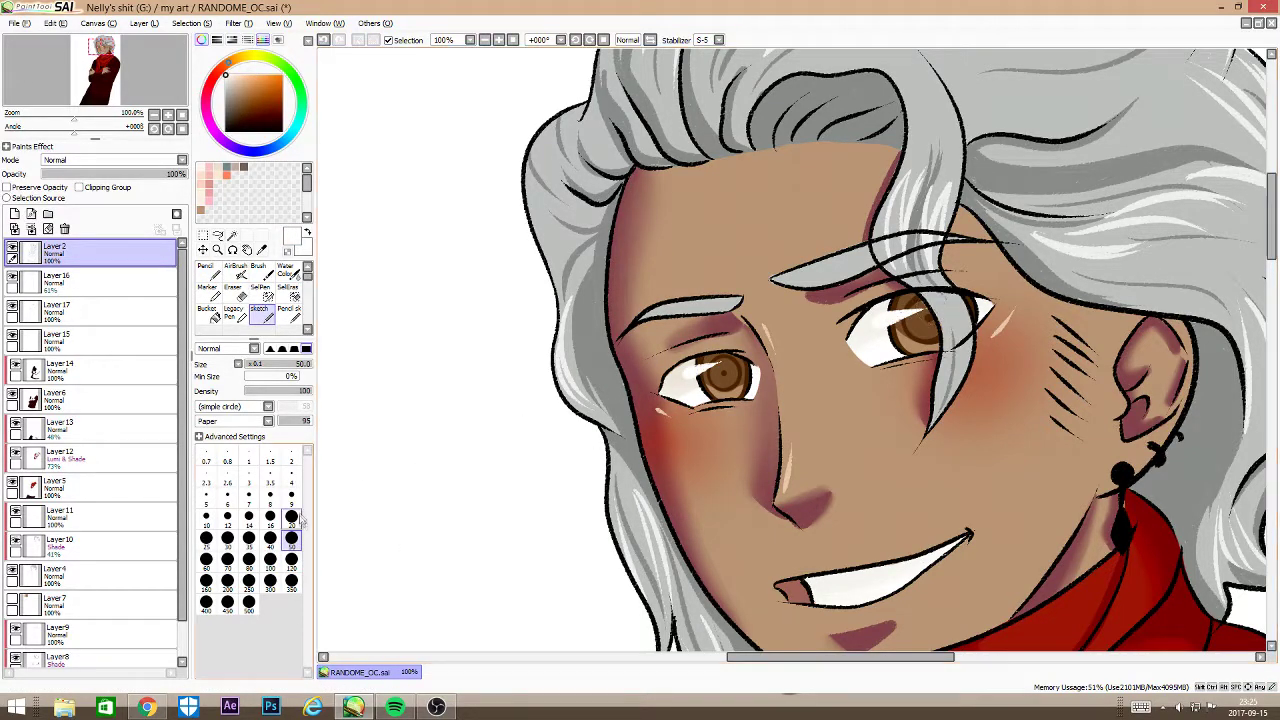
click(291, 495)
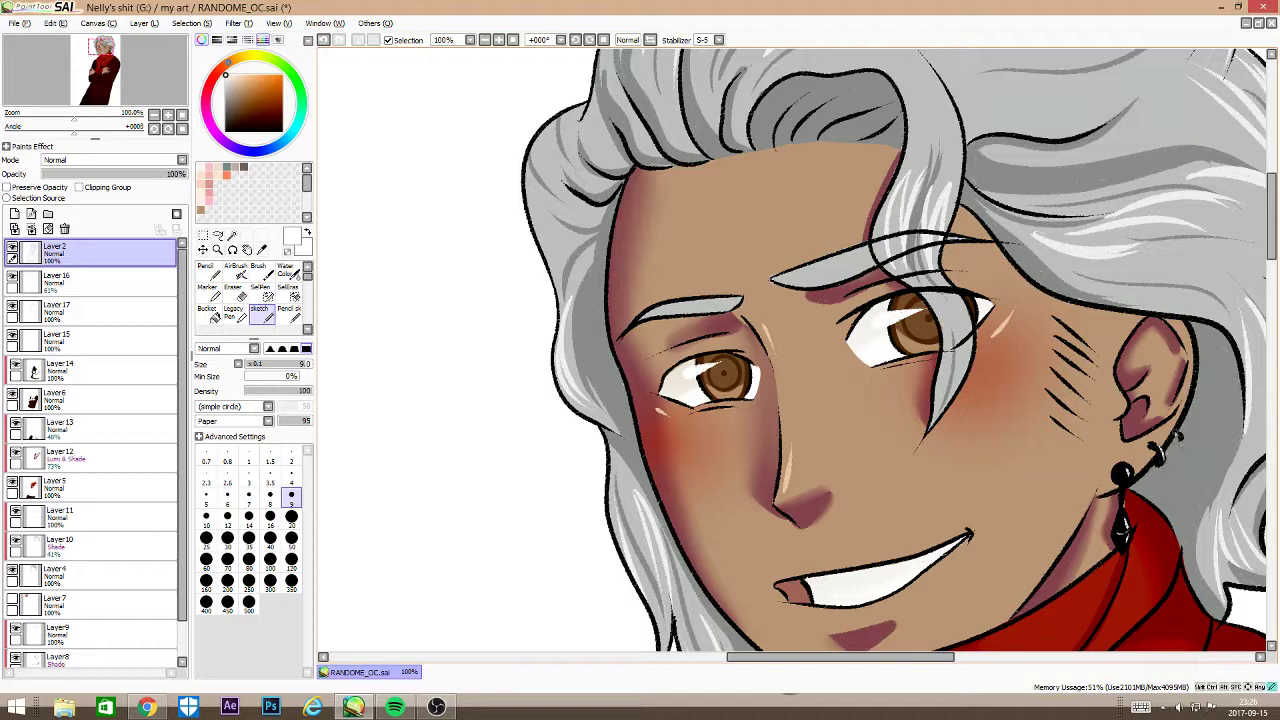
Step: Add an unclipped layer beneath all the others and select a large rectangle behind the character for the background
scroll(1210, 356, down, 5)
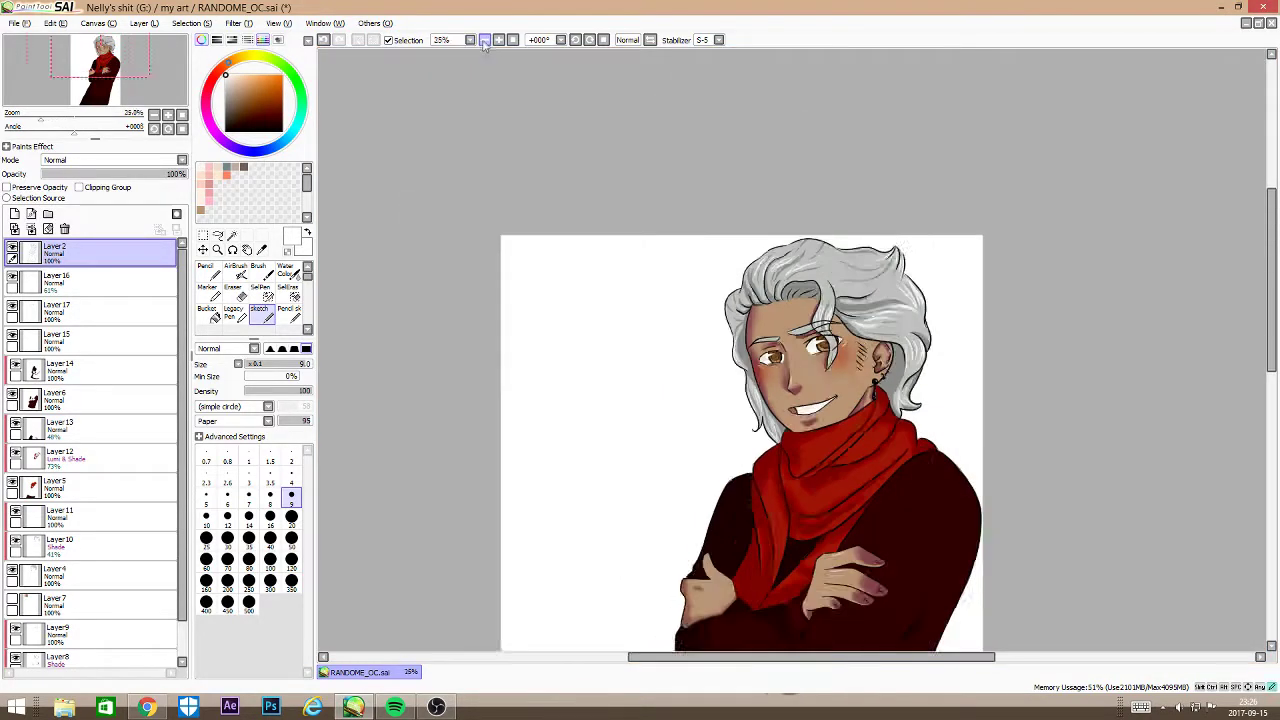
click(101, 70)
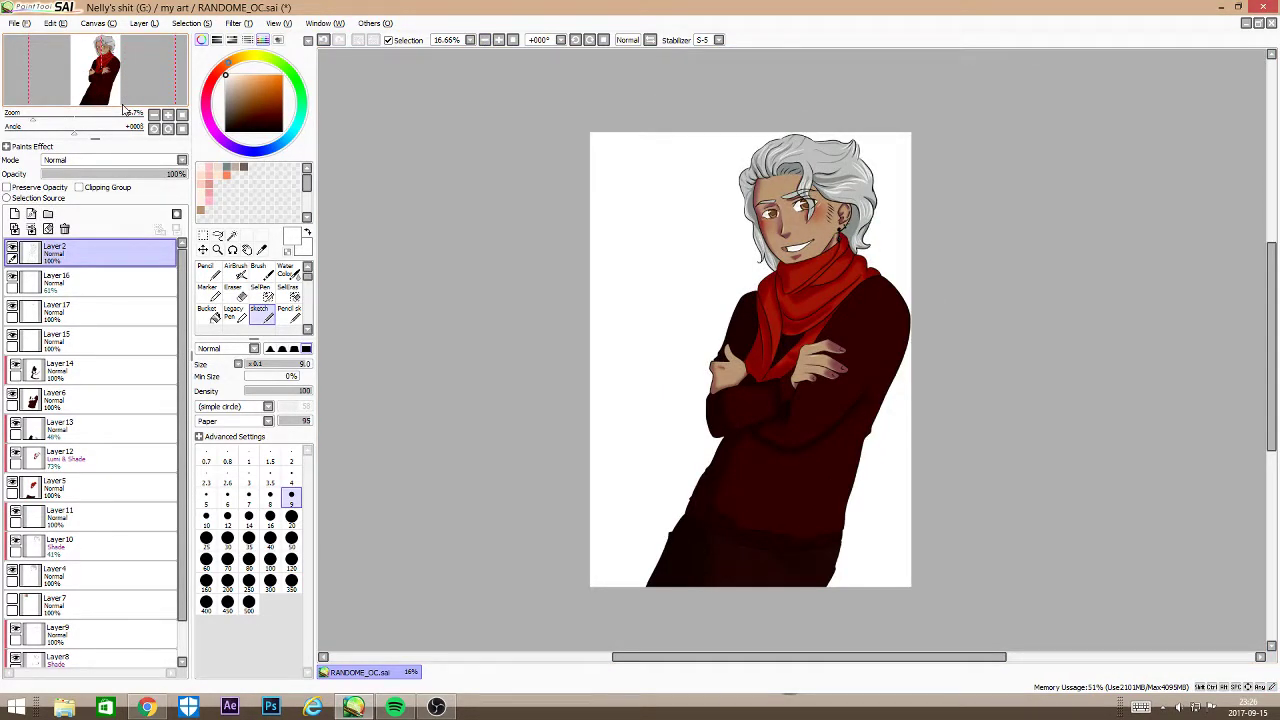
scroll(129, 453, down, 2)
click(92, 656)
click(14, 214)
drag(84, 658, 86, 664)
click(86, 189)
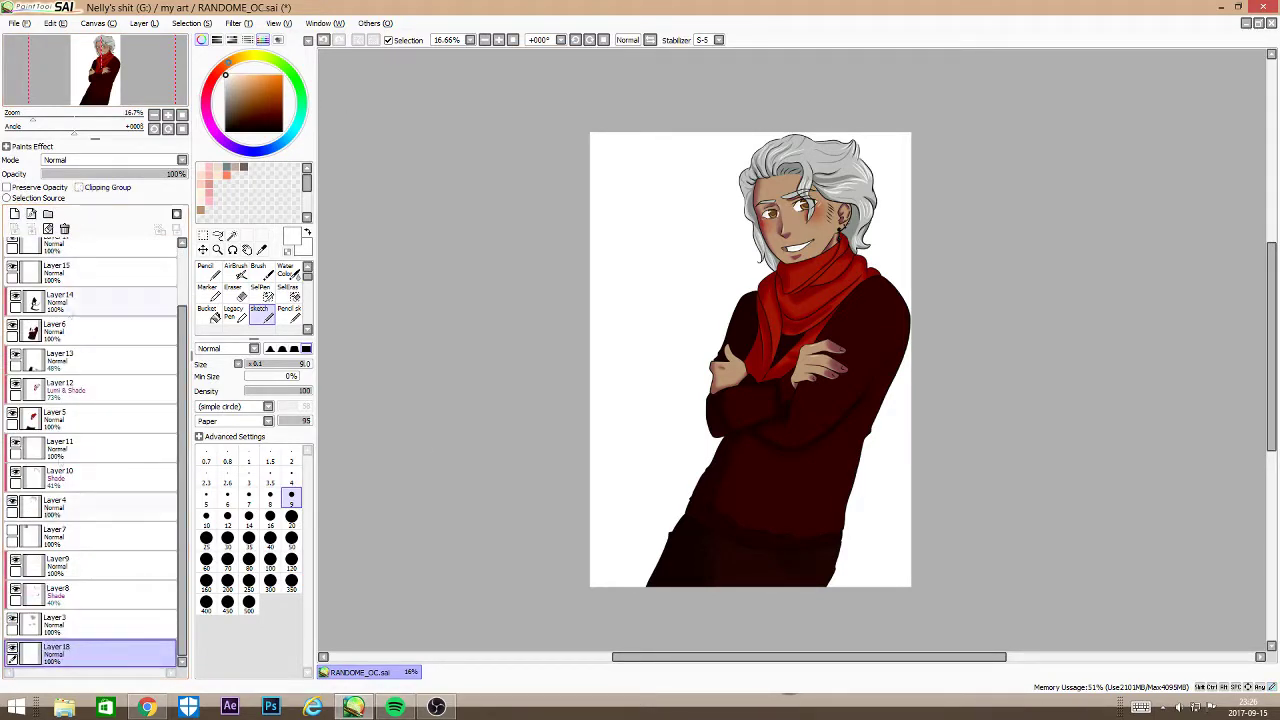
click(203, 236)
drag(606, 142, 894, 545)
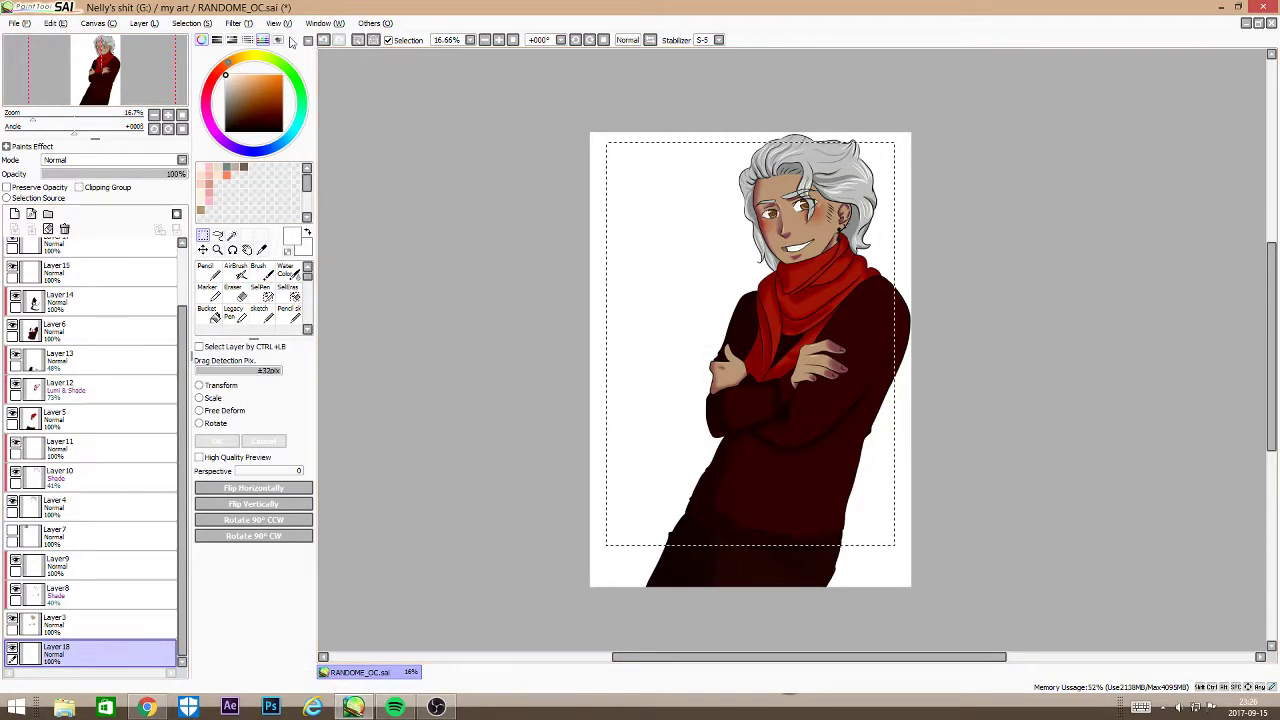
Step: Paint the selected background in bands of red, dark red and black from top to bottom with the Pencil at size 500
click(217, 73)
drag(265, 86, 295, 69)
click(208, 271)
click(249, 604)
mouse_move(890, 142)
mouse_down()
mouse_move(592, 165)
mouse_move(892, 182)
mouse_move(541, 197)
mouse_move(574, 274)
mouse_move(760, 281)
mouse_up()
click(278, 89)
click(279, 117)
mouse_move(888, 311)
mouse_down()
mouse_move(660, 340)
mouse_move(645, 413)
mouse_move(974, 440)
mouse_move(900, 500)
mouse_move(1000, 508)
mouse_up()
click(226, 131)
Step: Blend the red, dark red and black background bands into a smooth gradient with the Water Color brush at sizes 350 and 500
click(287, 271)
click(291, 646)
drag(606, 406, 878, 402)
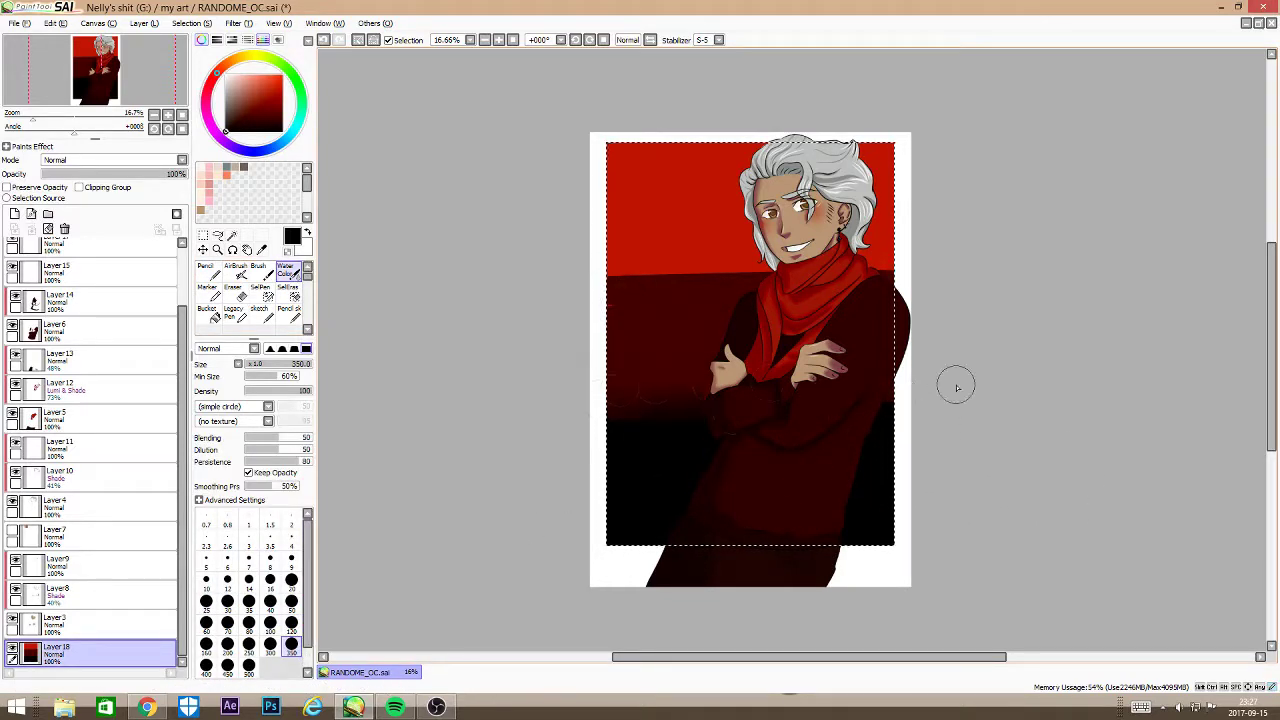
click(249, 665)
drag(586, 268, 538, 280)
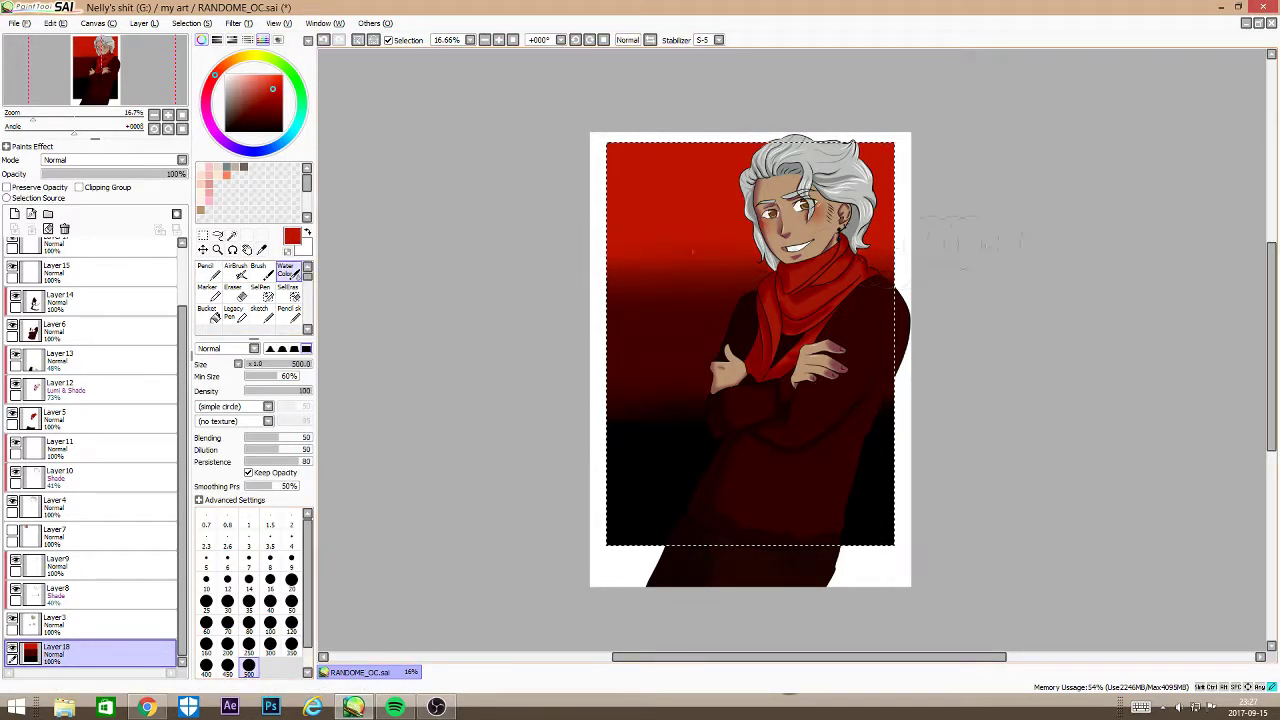
Step: Clear the selection and lower the background layer's opacity to 66%
click(191, 22)
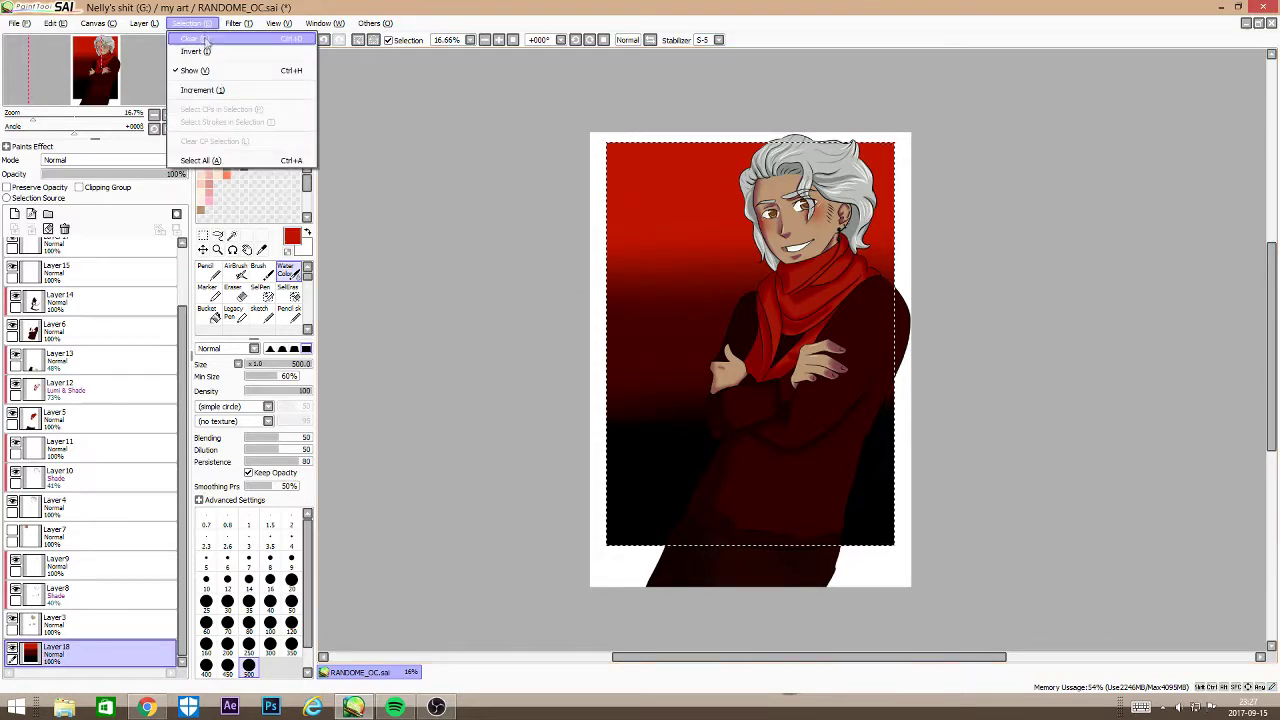
click(203, 45)
click(138, 175)
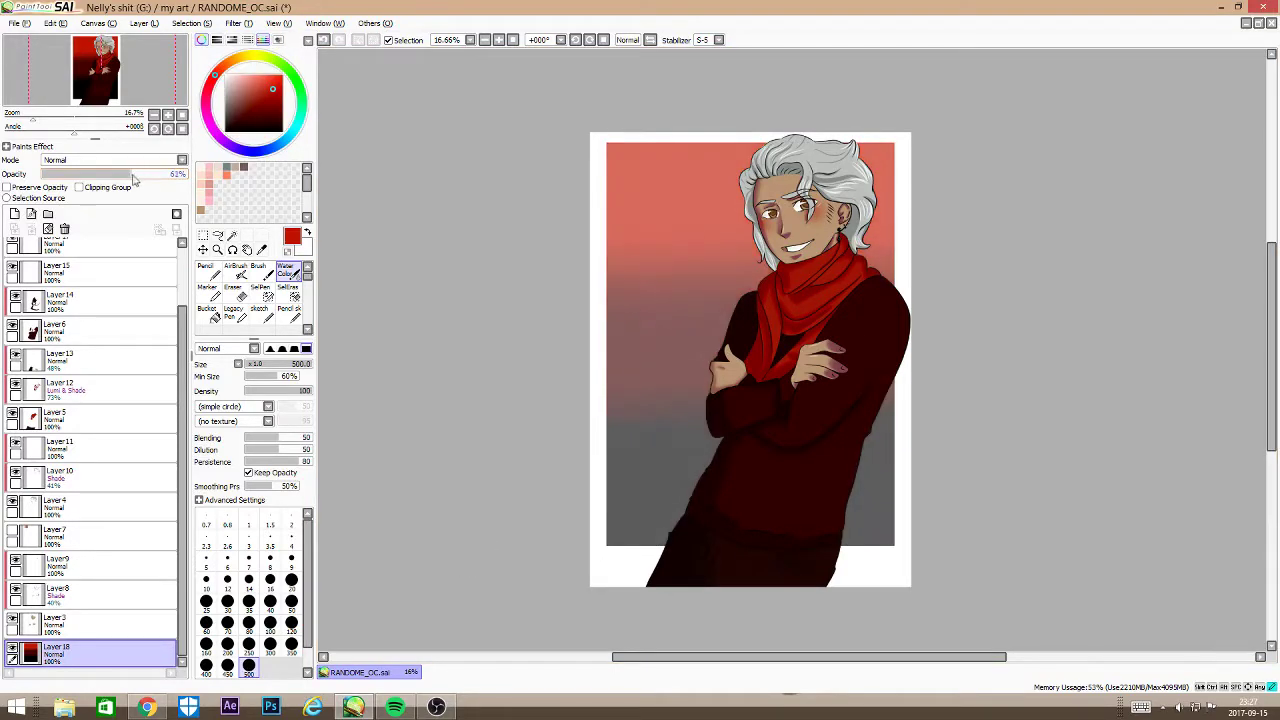
Step: Choose the Pencil at size 50 for signing the lower-right corner of the canvas
scroll(792, 350, up, 3)
drag(842, 630, 634, 52)
click(208, 271)
click(291, 541)
mouse_move(751, 377)
mouse_down()
mouse_move(744, 477)
mouse_move(904, 380)
mouse_up()
key(ctrl+z)
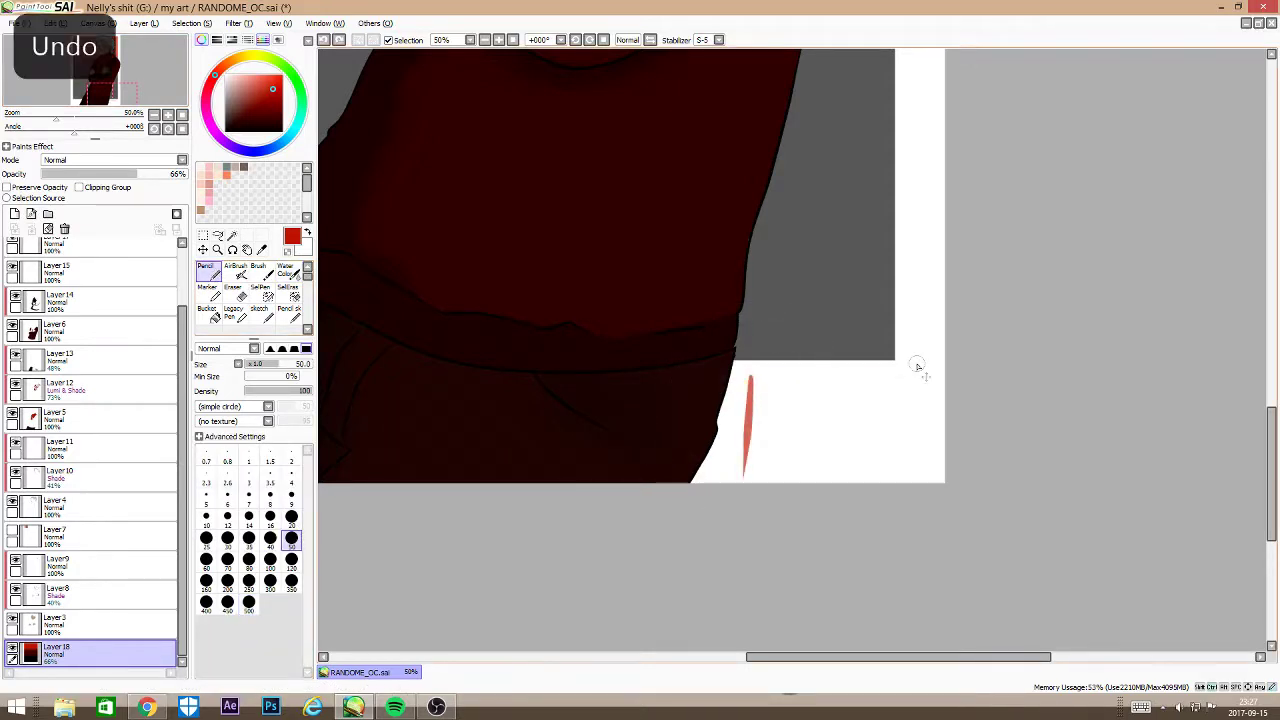
key(ctrl+z)
Step: Add a new layer and draw a red signature frame of four crossing lines in the canvas's lower-right corner
click(14, 214)
drag(741, 367, 736, 447)
drag(733, 371, 907, 378)
drag(716, 432, 867, 425)
drag(813, 361, 803, 482)
Step: Try drawing two red zigzag initials inside the signature frame, undoing each attempt
drag(748, 405, 773, 330)
drag(773, 449, 801, 378)
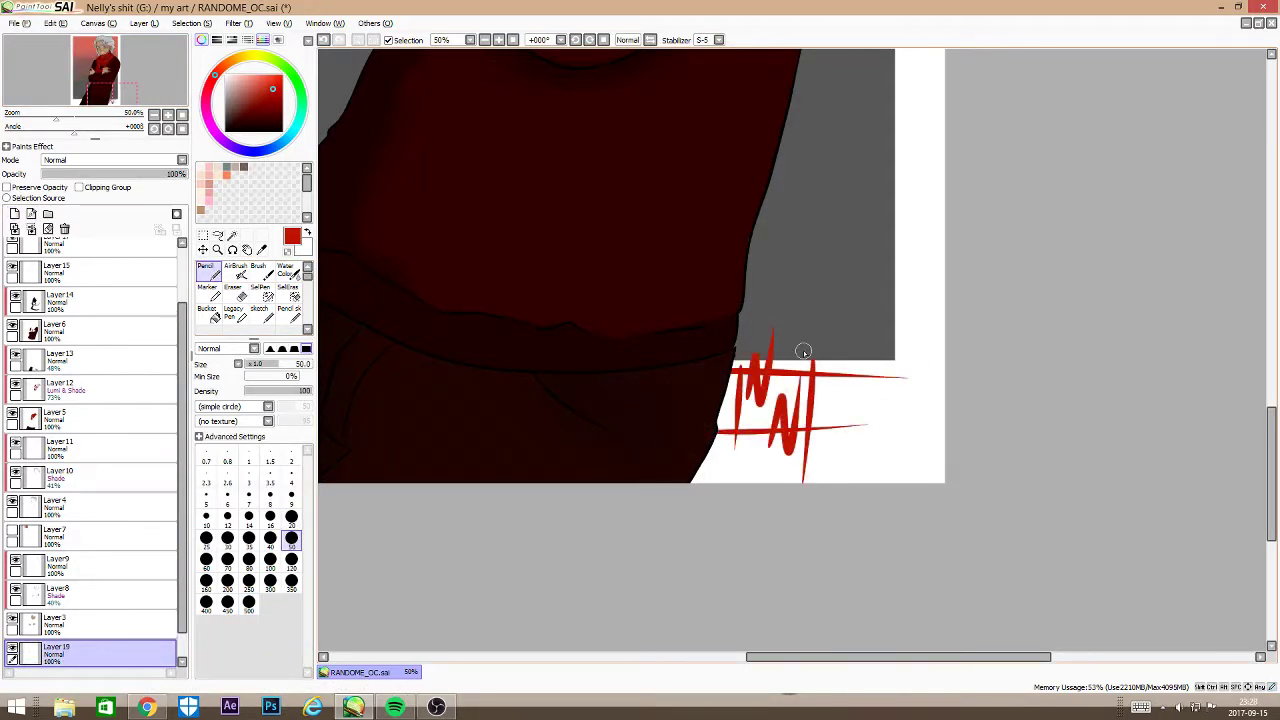
scroll(741, 322, down, 3)
scroll(715, 320, up, 3)
key(ctrl+z)
key(ctrl+z)
drag(820, 420, 847, 353)
drag(846, 444, 878, 354)
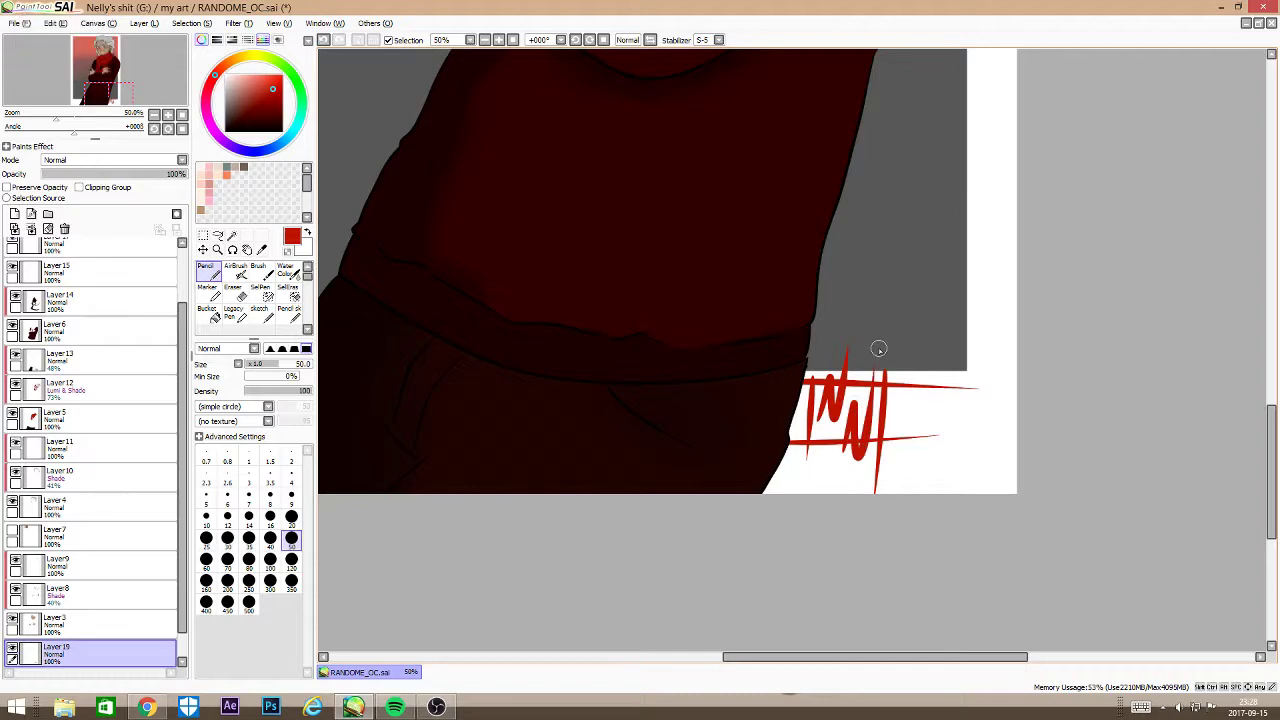
scroll(868, 360, down, 2)
scroll(834, 391, up, 4)
key(ctrl+z)
key(ctrl+z)
drag(1100, 258, 1139, 212)
key(ctrl+z)
Step: Draw two red zigzag initials diagonally inside the signature frame with the Pencil at size 50
mouse_move(1098, 275)
mouse_down()
mouse_move(1138, 228)
mouse_move(1157, 97)
mouse_up()
drag(1142, 312, 1192, 212)
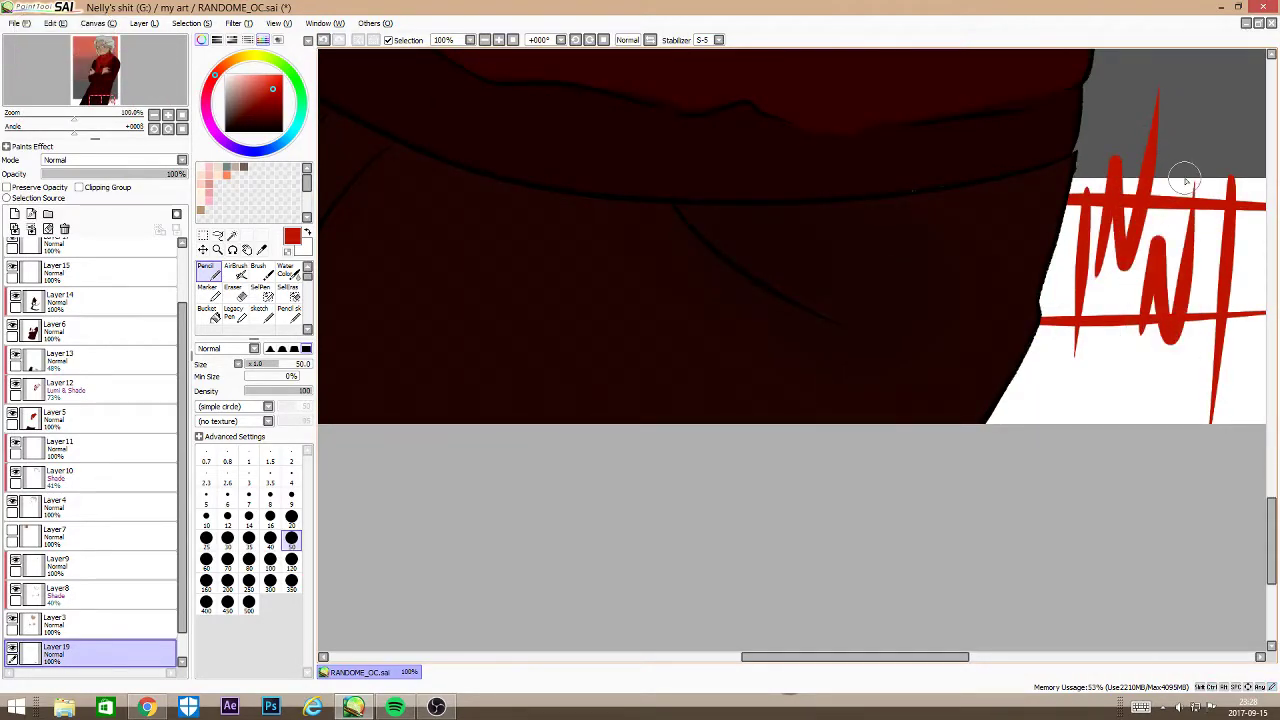
scroll(1188, 176, down, 6)
scroll(1042, 182, up, 2)
mouse_move(86, 98)
mouse_down()
mouse_move(145, 41)
mouse_move(143, 7)
mouse_up()
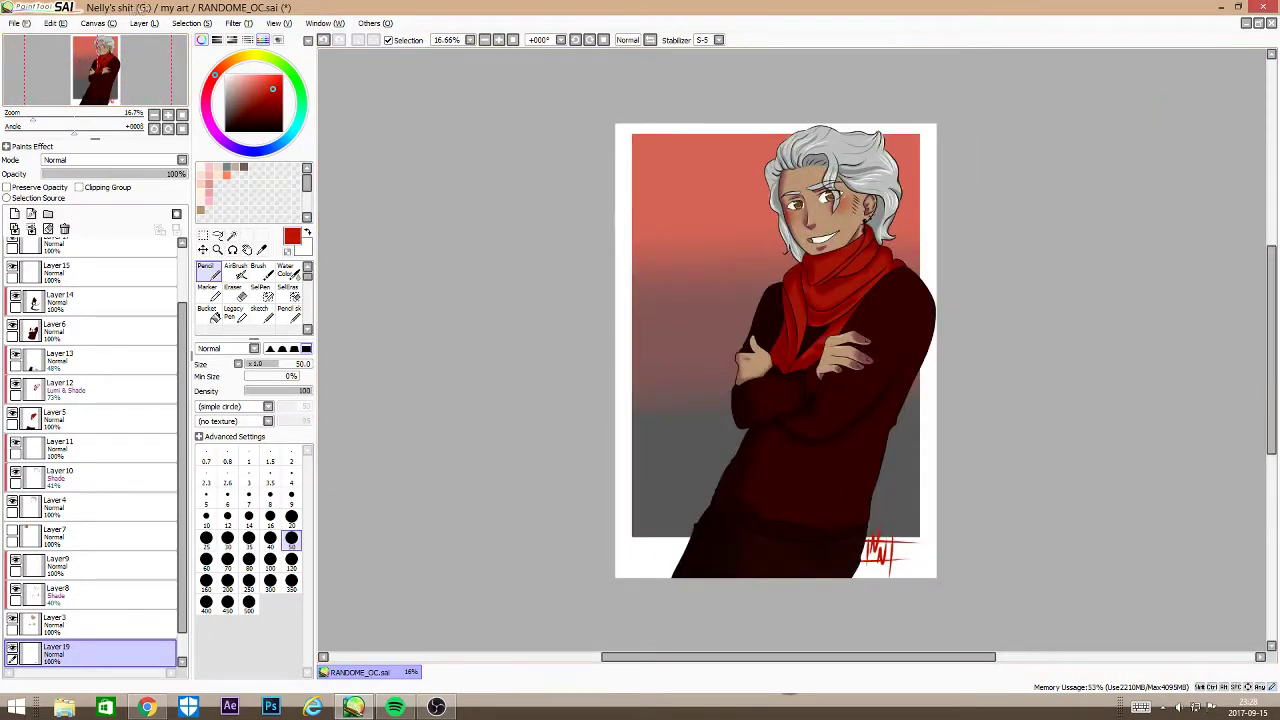
Step: Export the canvas as a Photoshop PSD file named RANDOME_OC in the my art folder
click(20, 24)
click(42, 120)
click(512, 349)
click(511, 383)
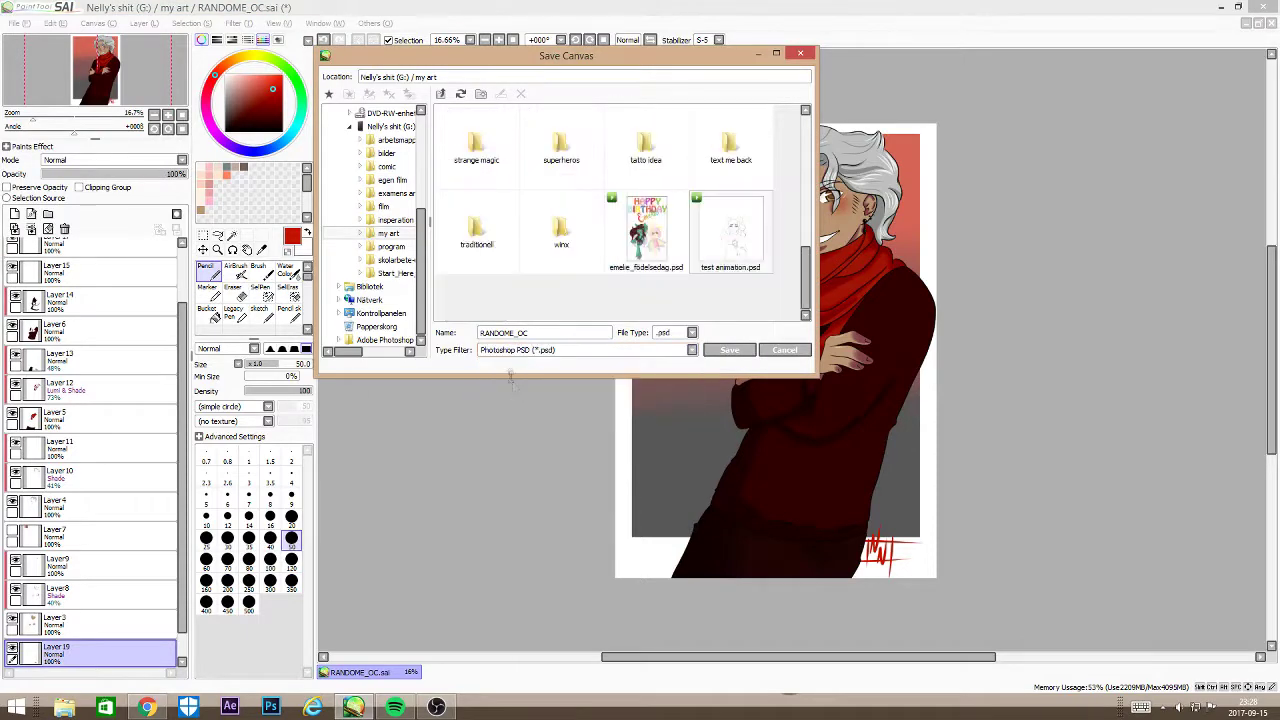
key(Return)
Step: Switch to Photoshop and open the RANDOME_OC PSD file from the my art folder
click(271, 707)
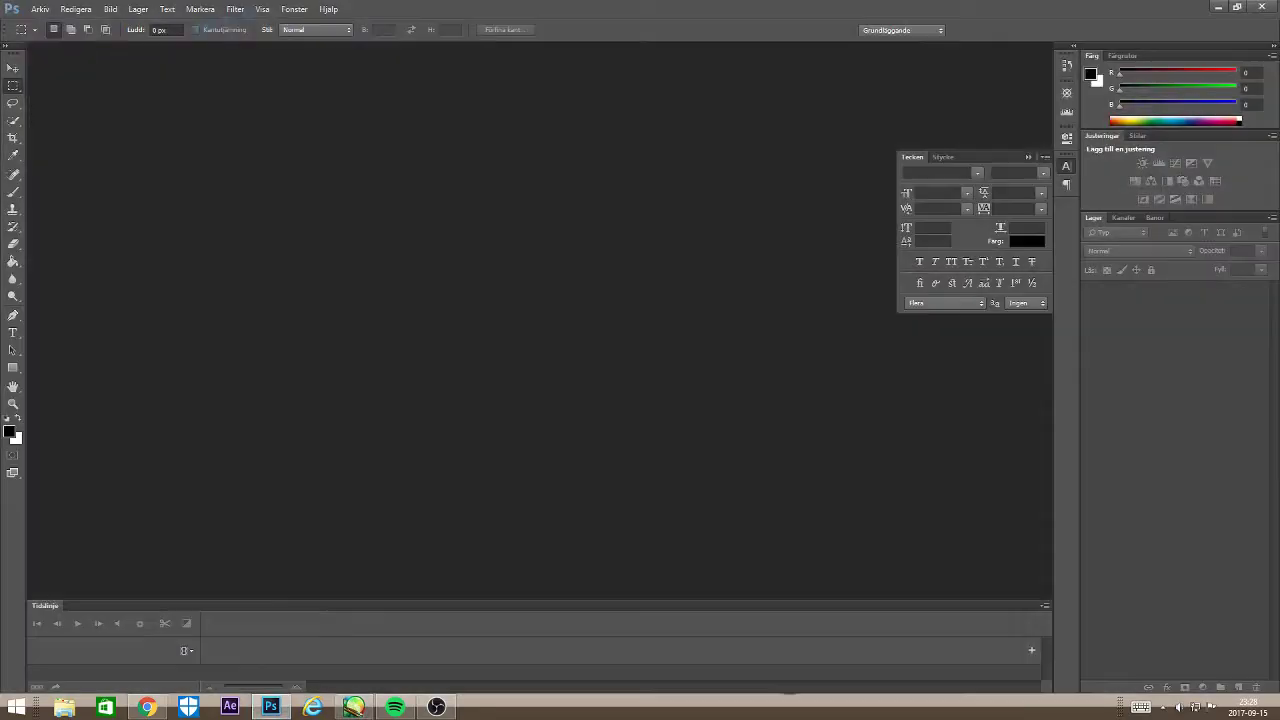
click(40, 9)
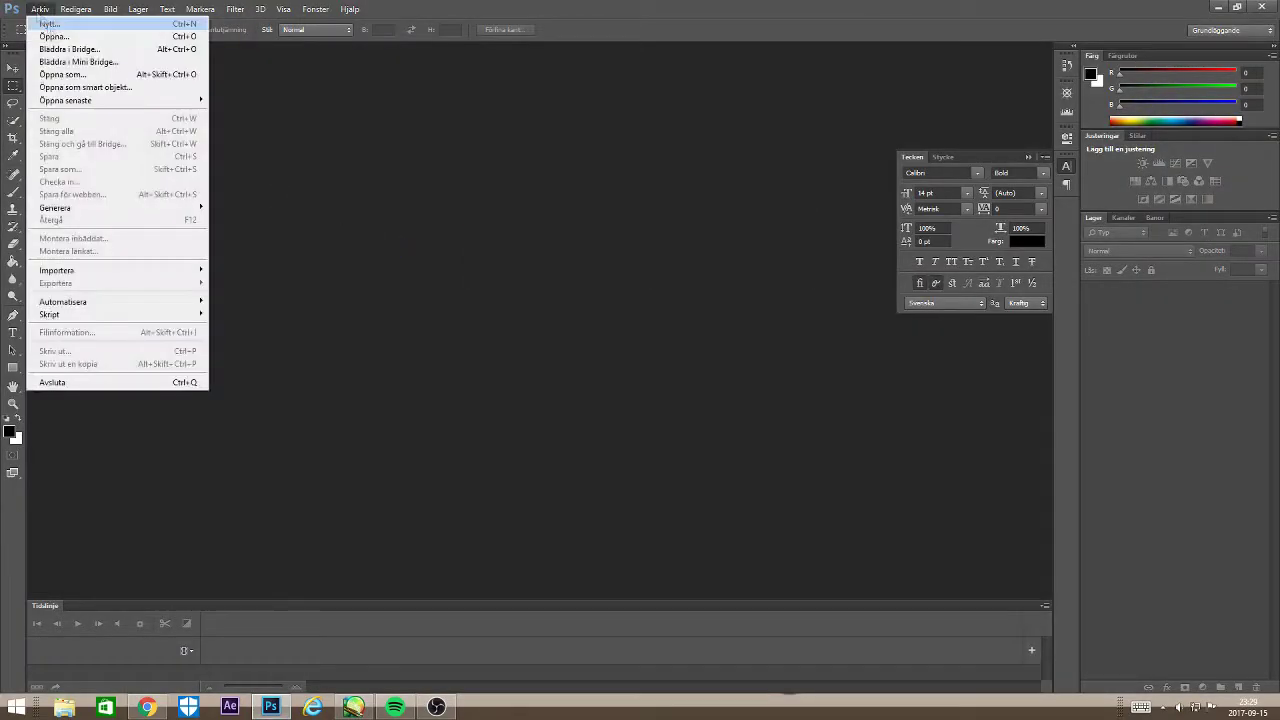
click(45, 31)
scroll(518, 166, down, 2)
click(574, 122)
scroll(530, 160, up, 3)
scroll(518, 165, down, 10)
scroll(517, 165, down, 3)
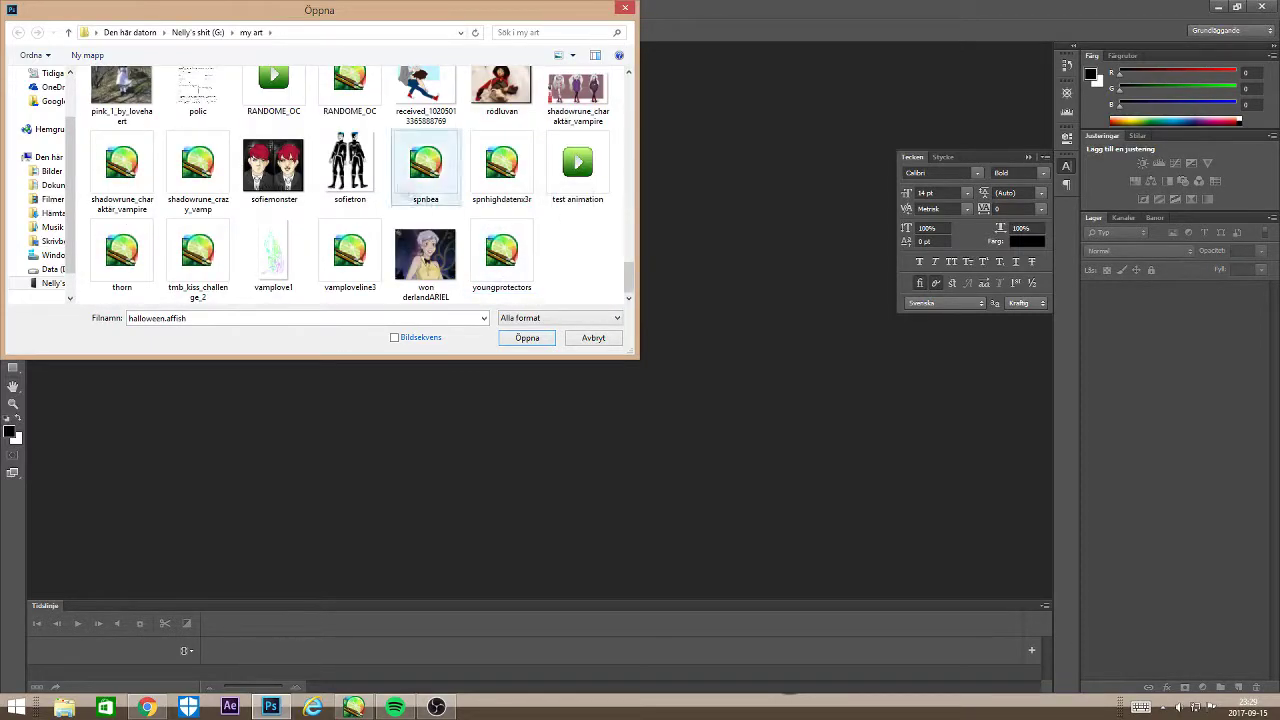
double_click(284, 75)
Step: Switch to the browser and copy the whole character description from the Word Online document
click(147, 707)
scroll(75, 292, up, 10)
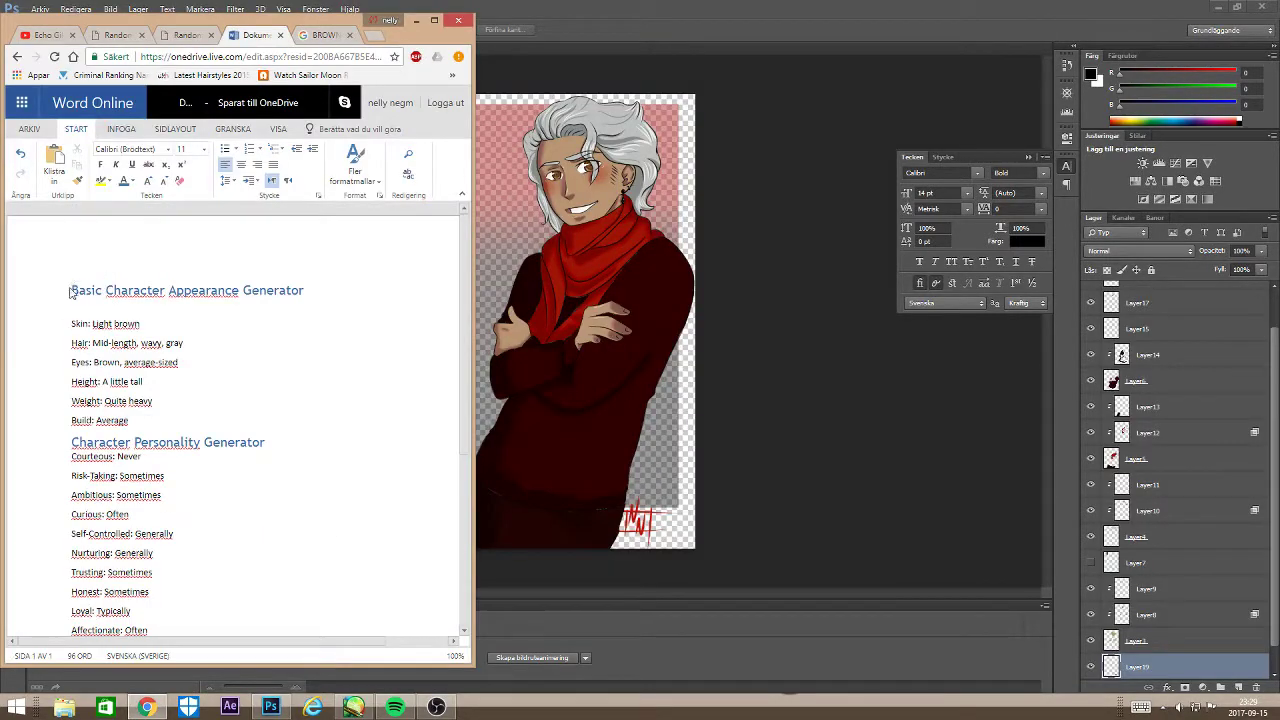
key(ctrl+a)
scroll(200, 560, down, 3)
drag(198, 548, 55, 240)
Step: Return to Photoshop, paste the description as 14 pt Calibri Bold text beside the character, and move its layer above all the others
key(alt+Tab)
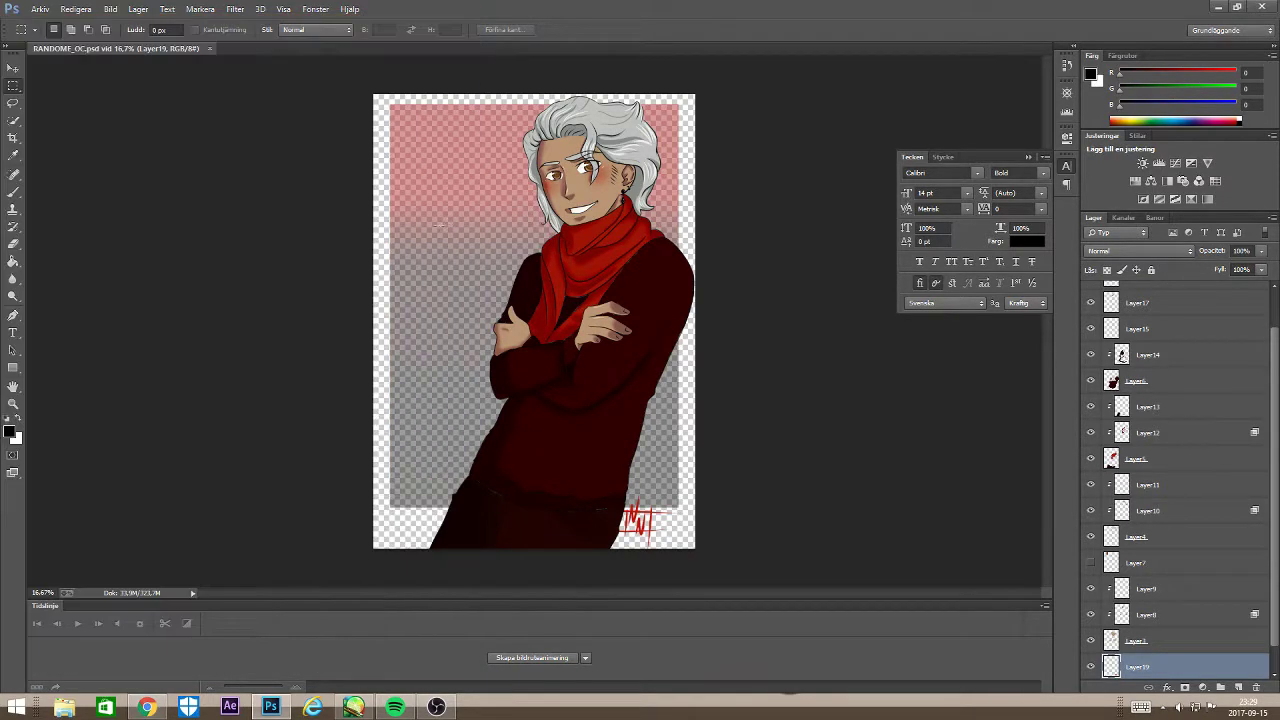
key(t)
click(436, 158)
key(ctrl+v)
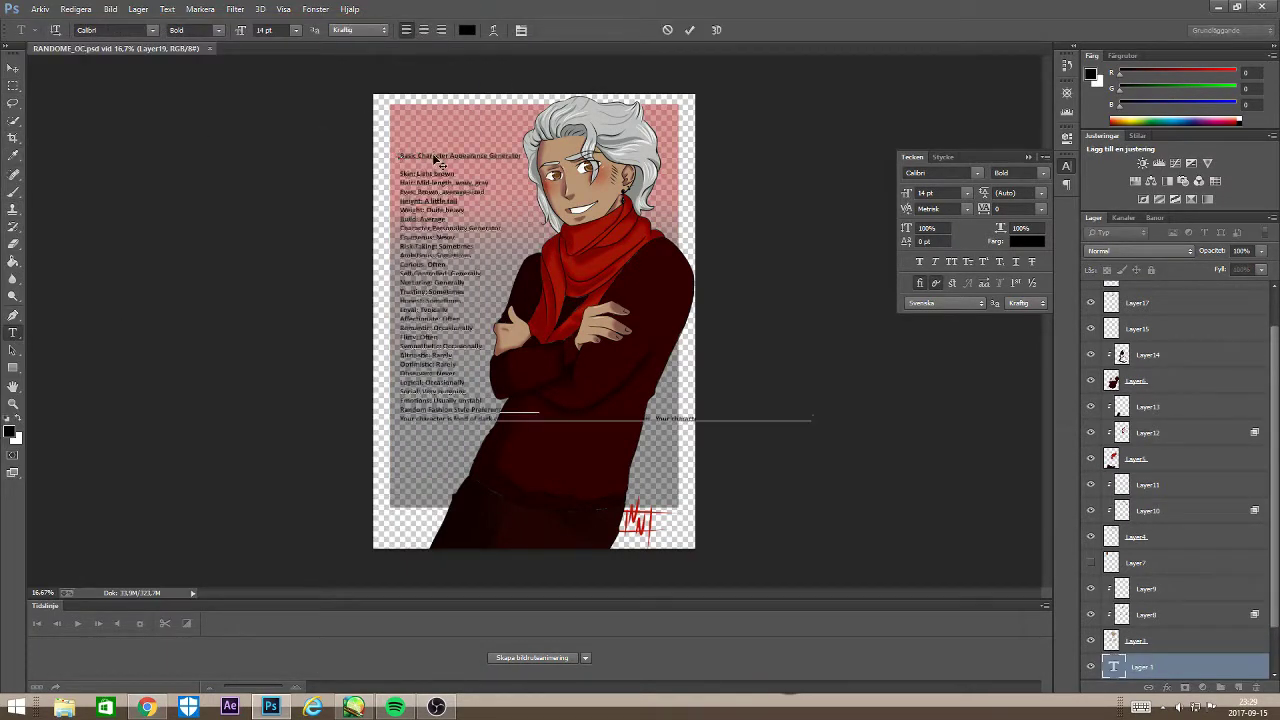
drag(1142, 667, 1135, 282)
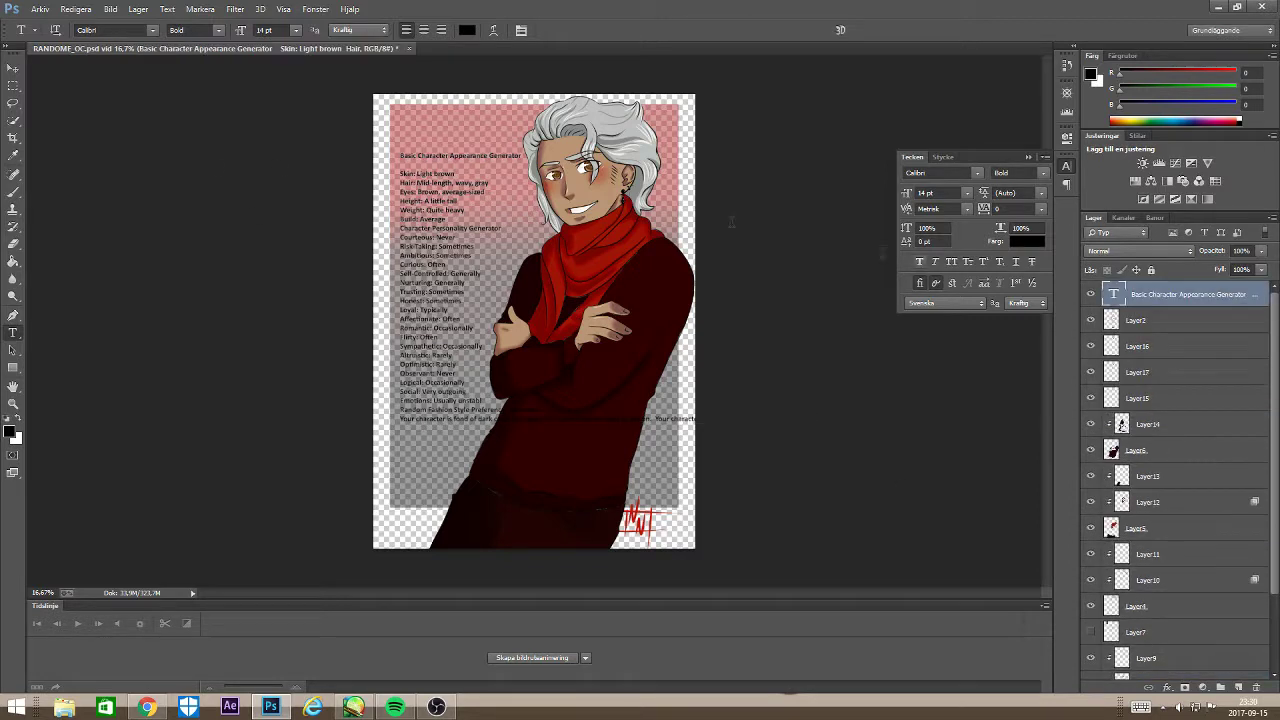
Step: Break the long fashion style heading and paragraph at the end of the text into short lines that fit beside the character
click(459, 411)
key(Return)
key(Return)
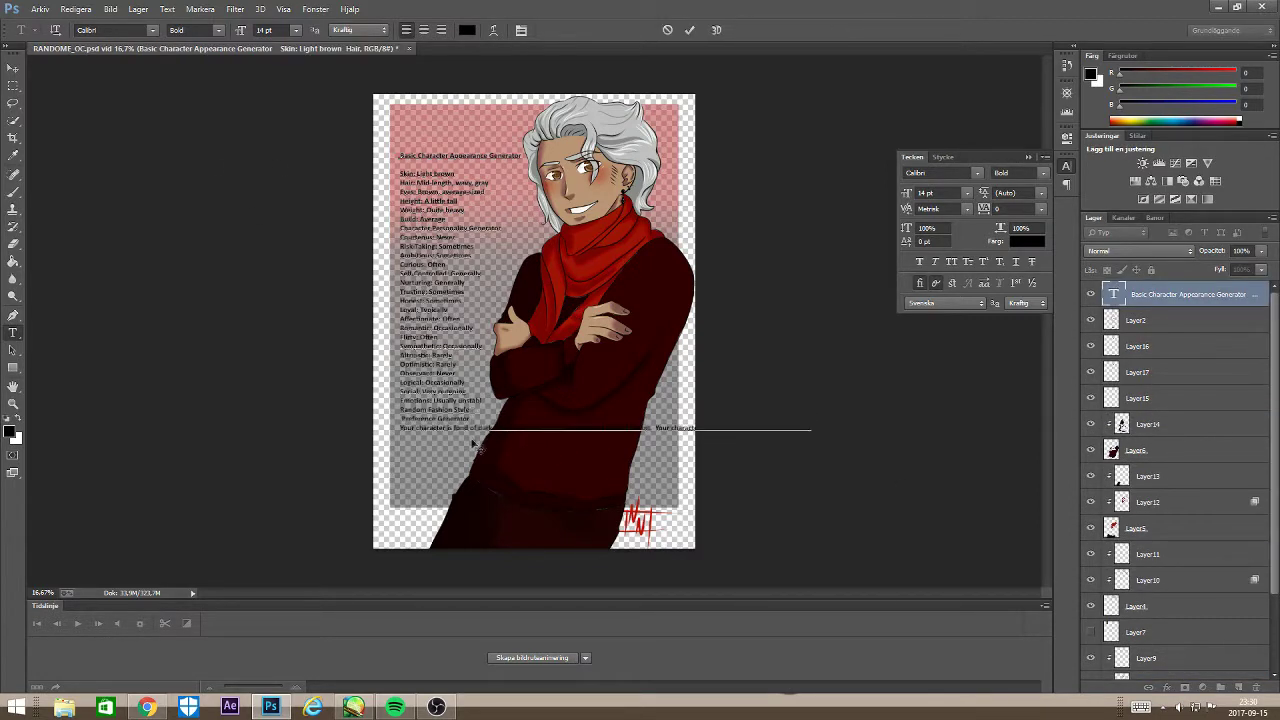
click(478, 437)
key(Return)
click(476, 446)
key(Return)
click(471, 456)
key(Return)
key(Return)
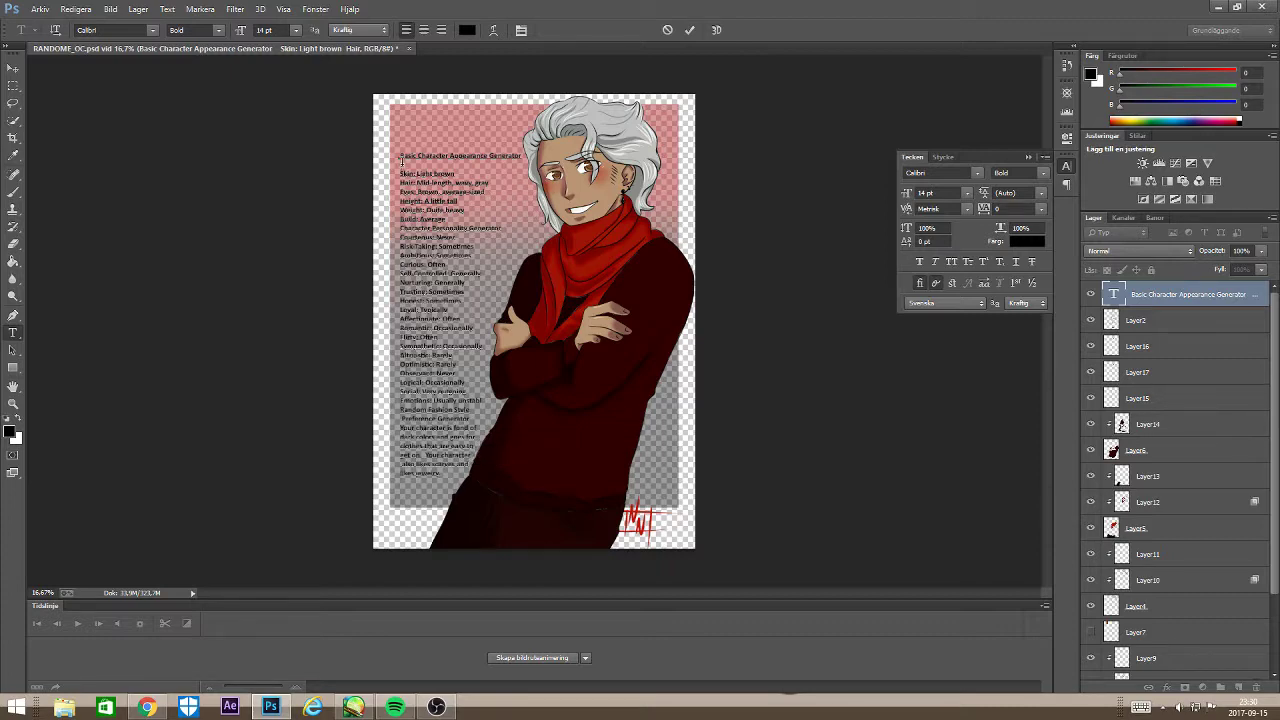
Step: Change the colour of the entire description text to white and commit the text edit
key(ctrl+a)
click(465, 31)
drag(780, 405, 720, 286)
click(1049, 384)
key(ctrl+Return)
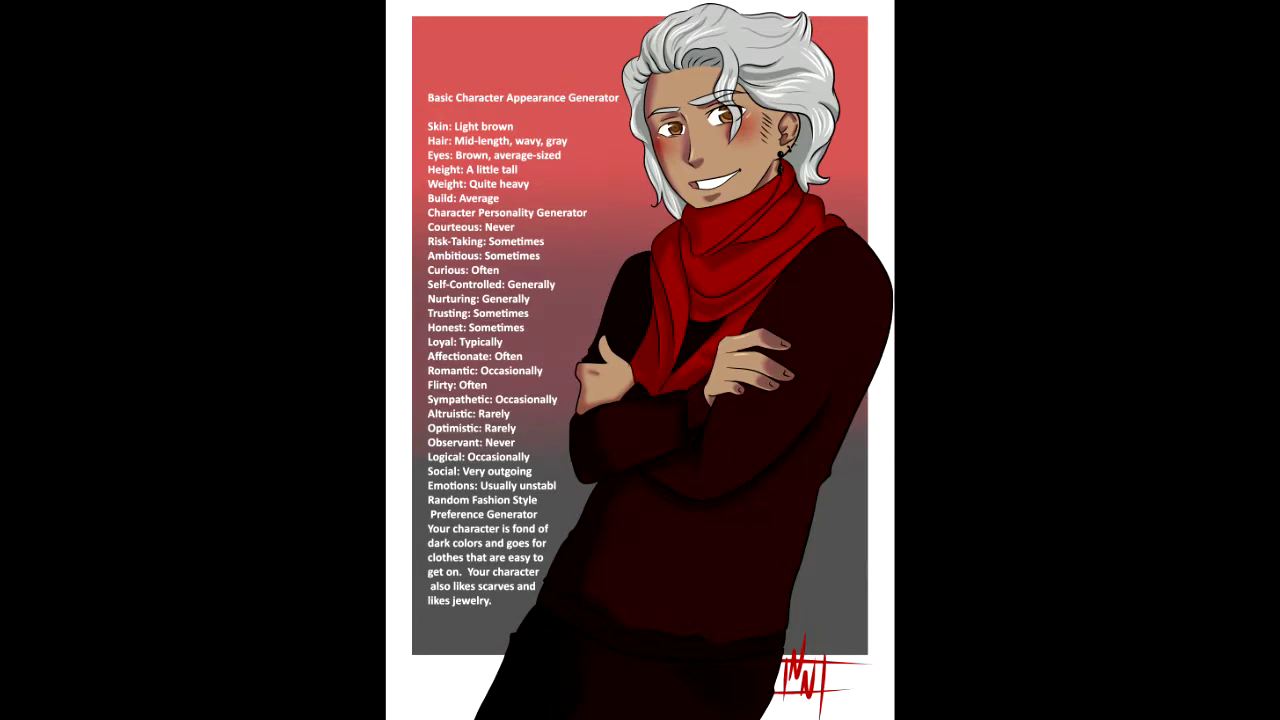